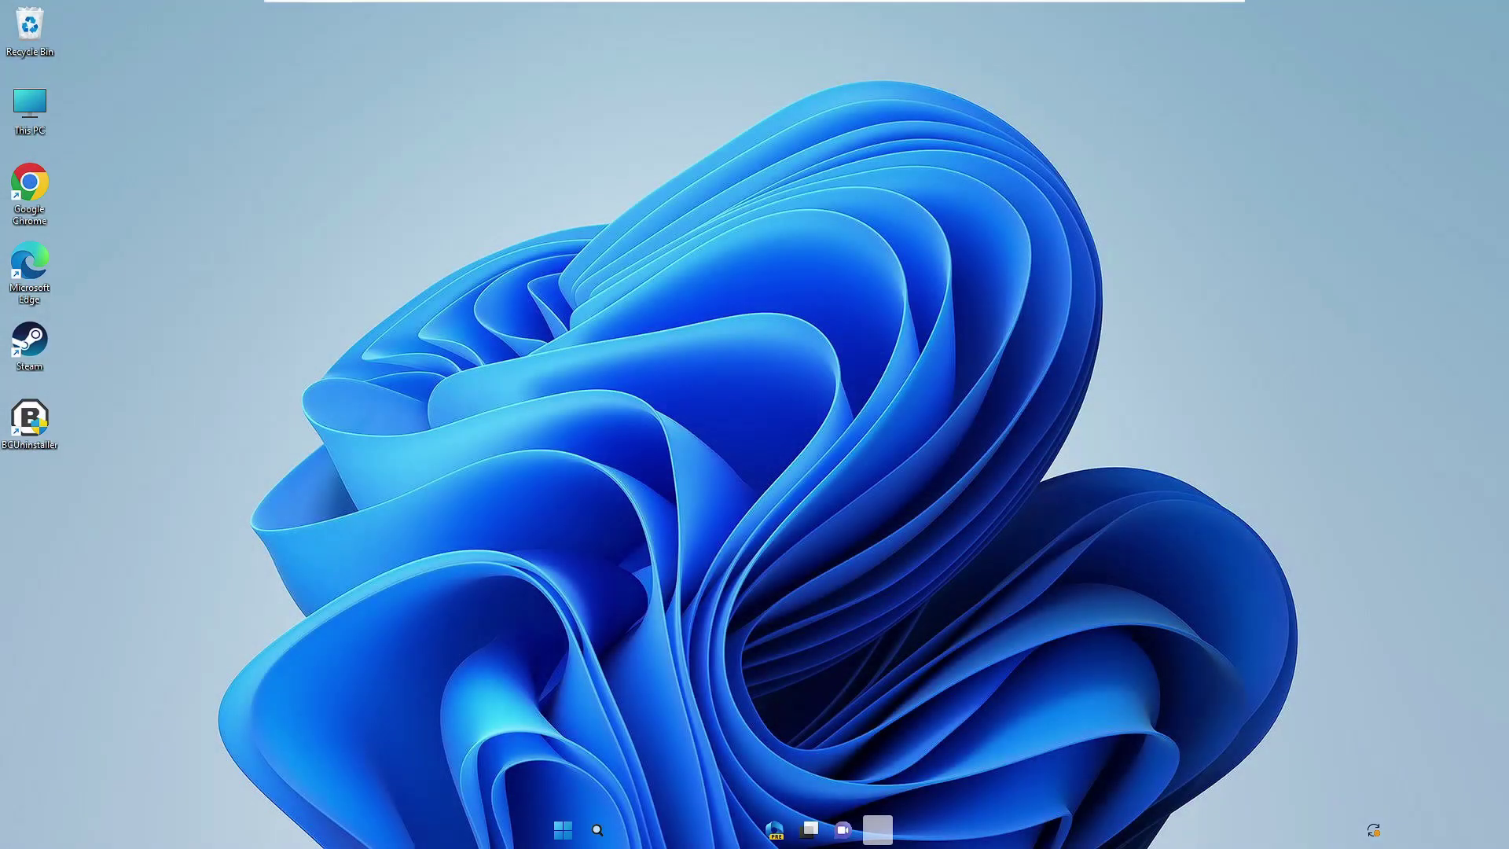
Step: Search for cmd and launch Command Prompt as administrator, centring its window
{"action": "left_click", "coordinate": [597, 831]}
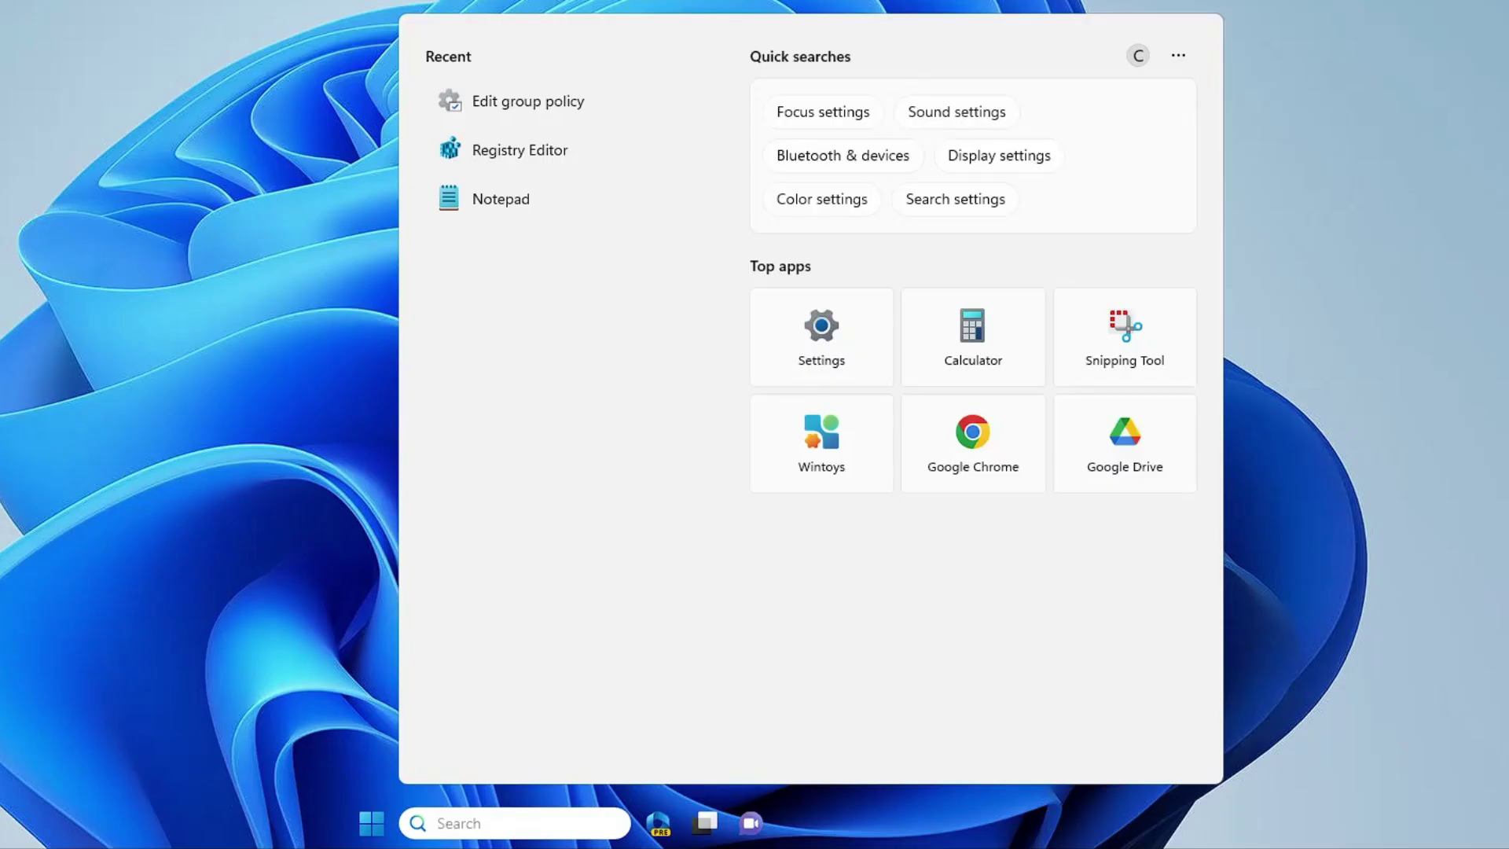
{"action": "type", "text": "cmd"}
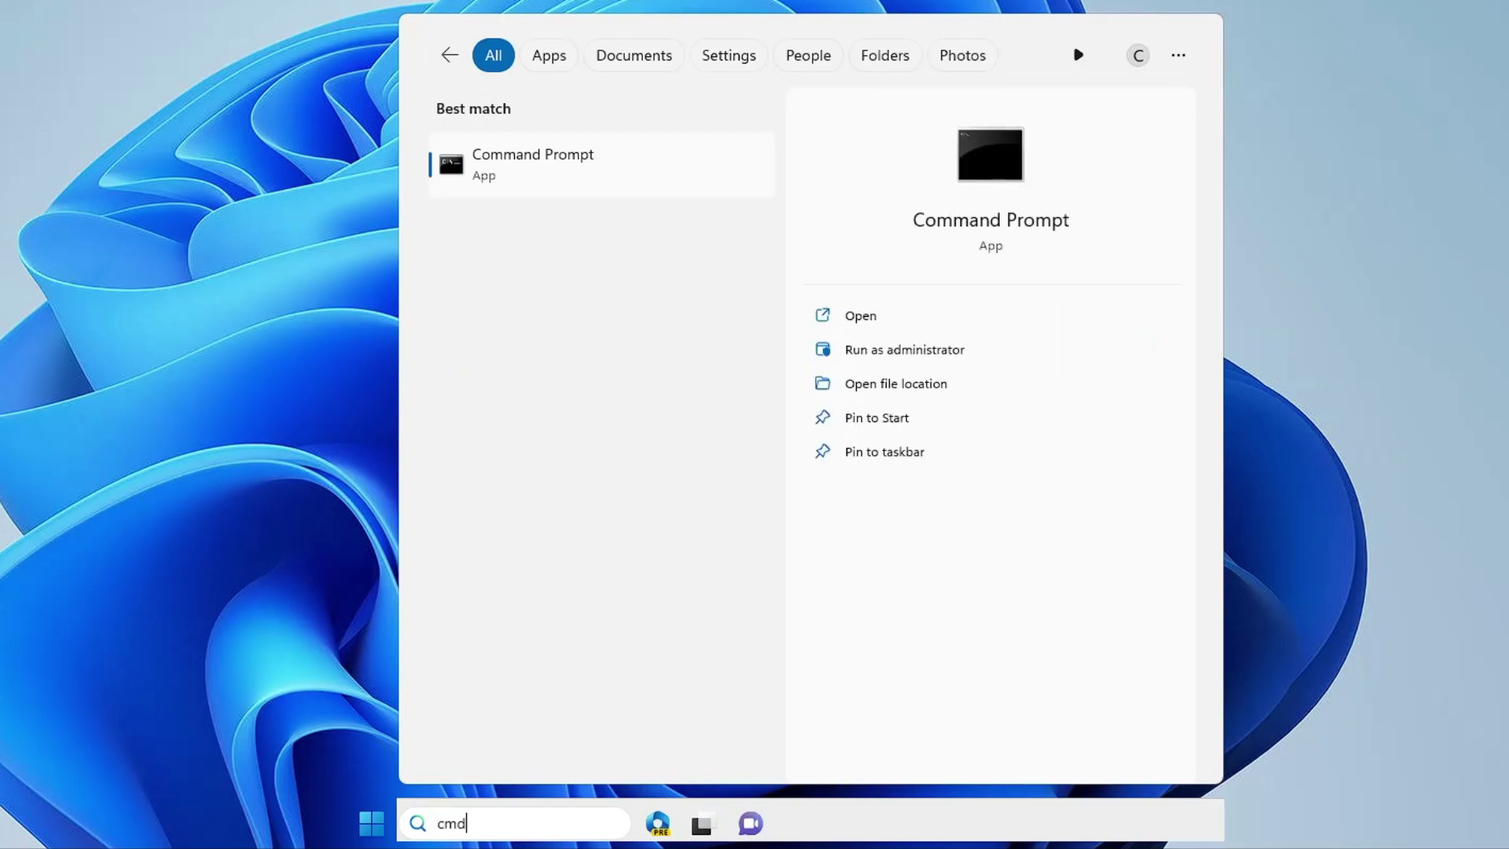
{"action": "right_click", "coordinate": [544, 174]}
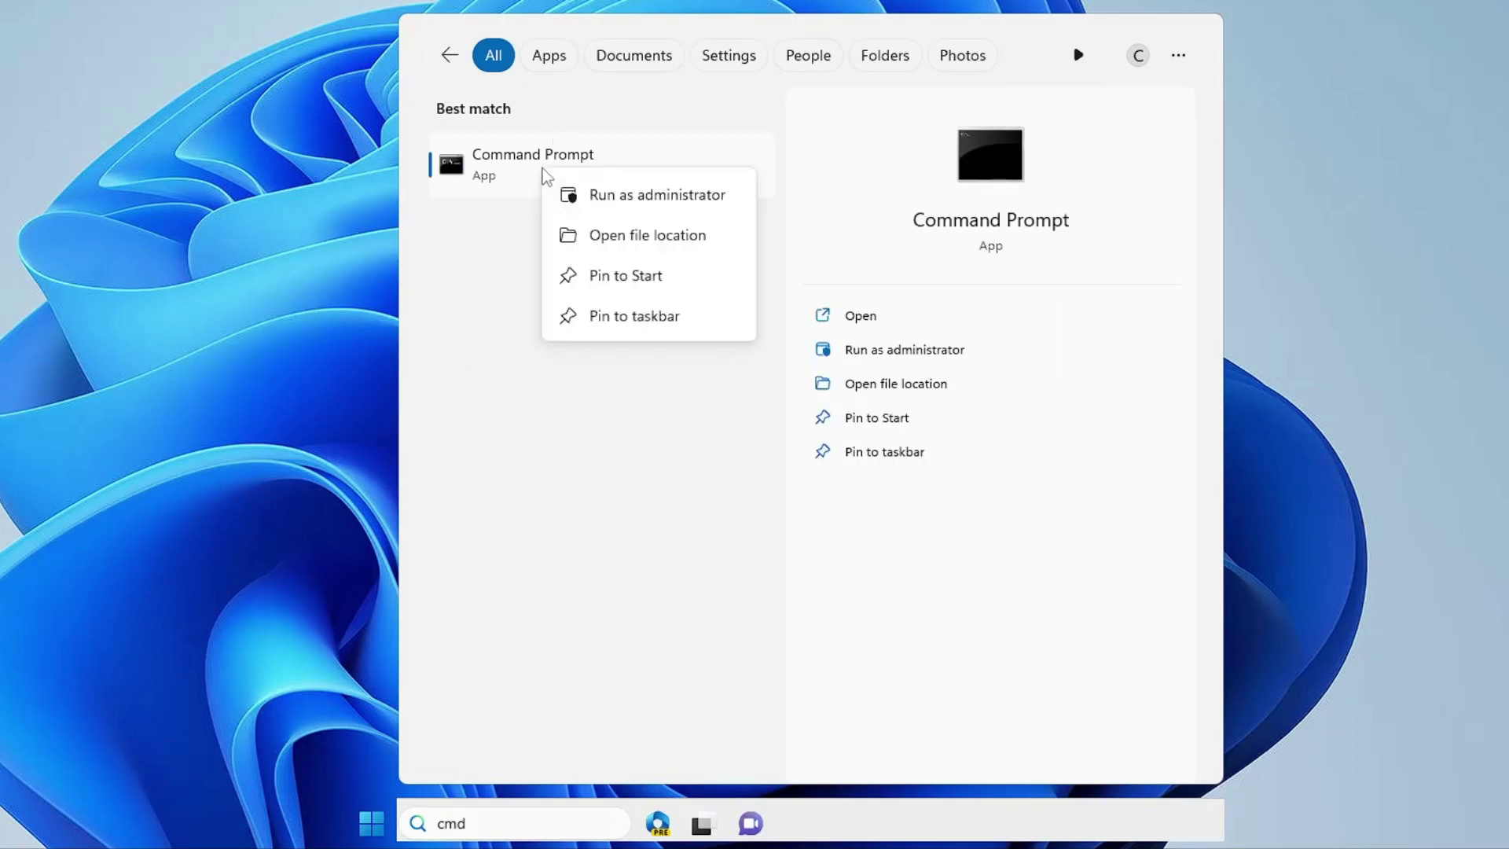
{"action": "left_click", "coordinate": [634, 202]}
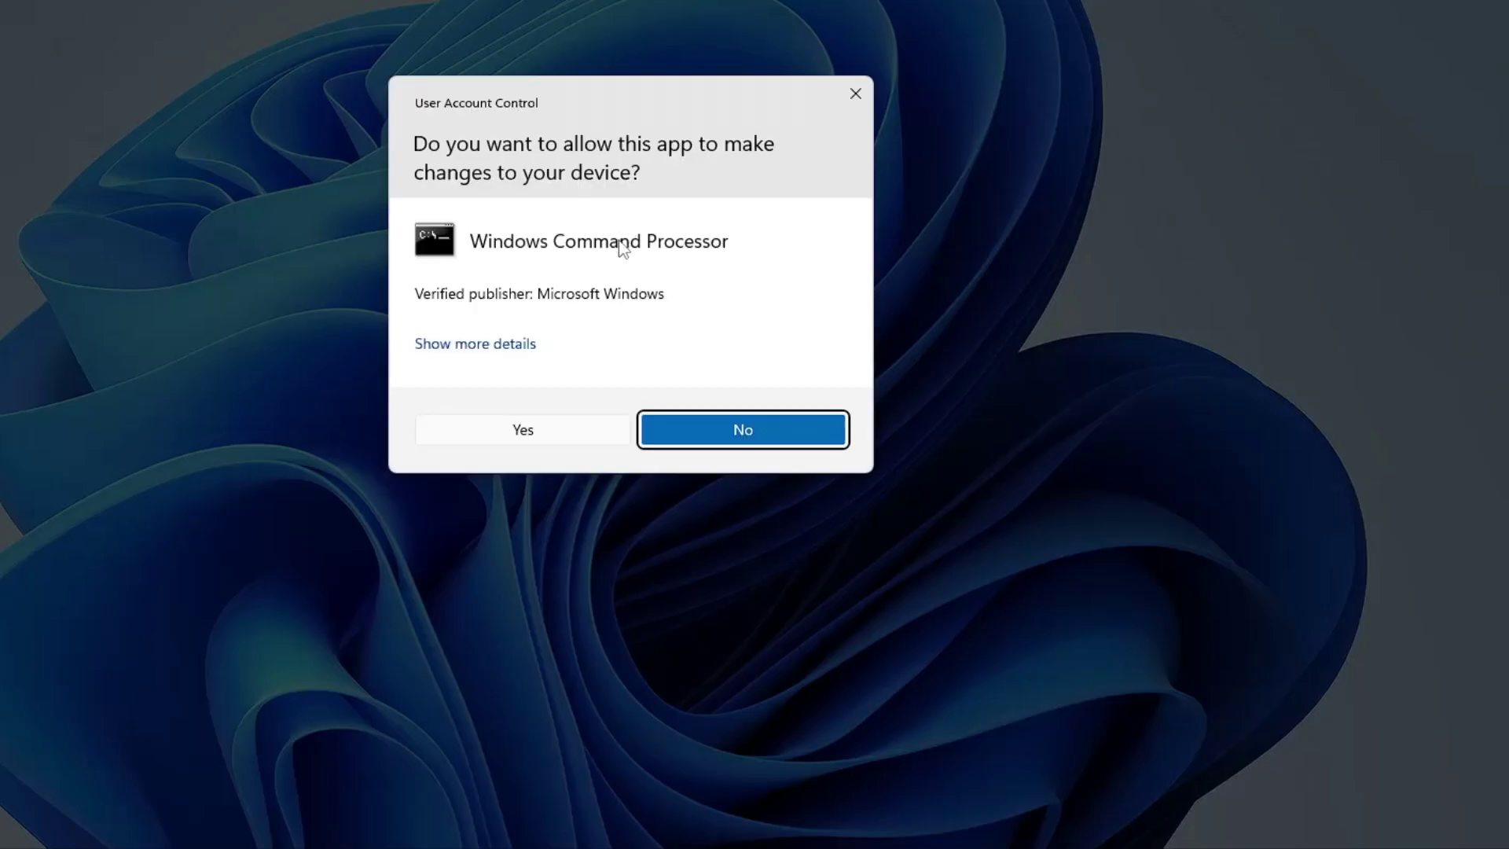
{"action": "left_click", "coordinate": [537, 434]}
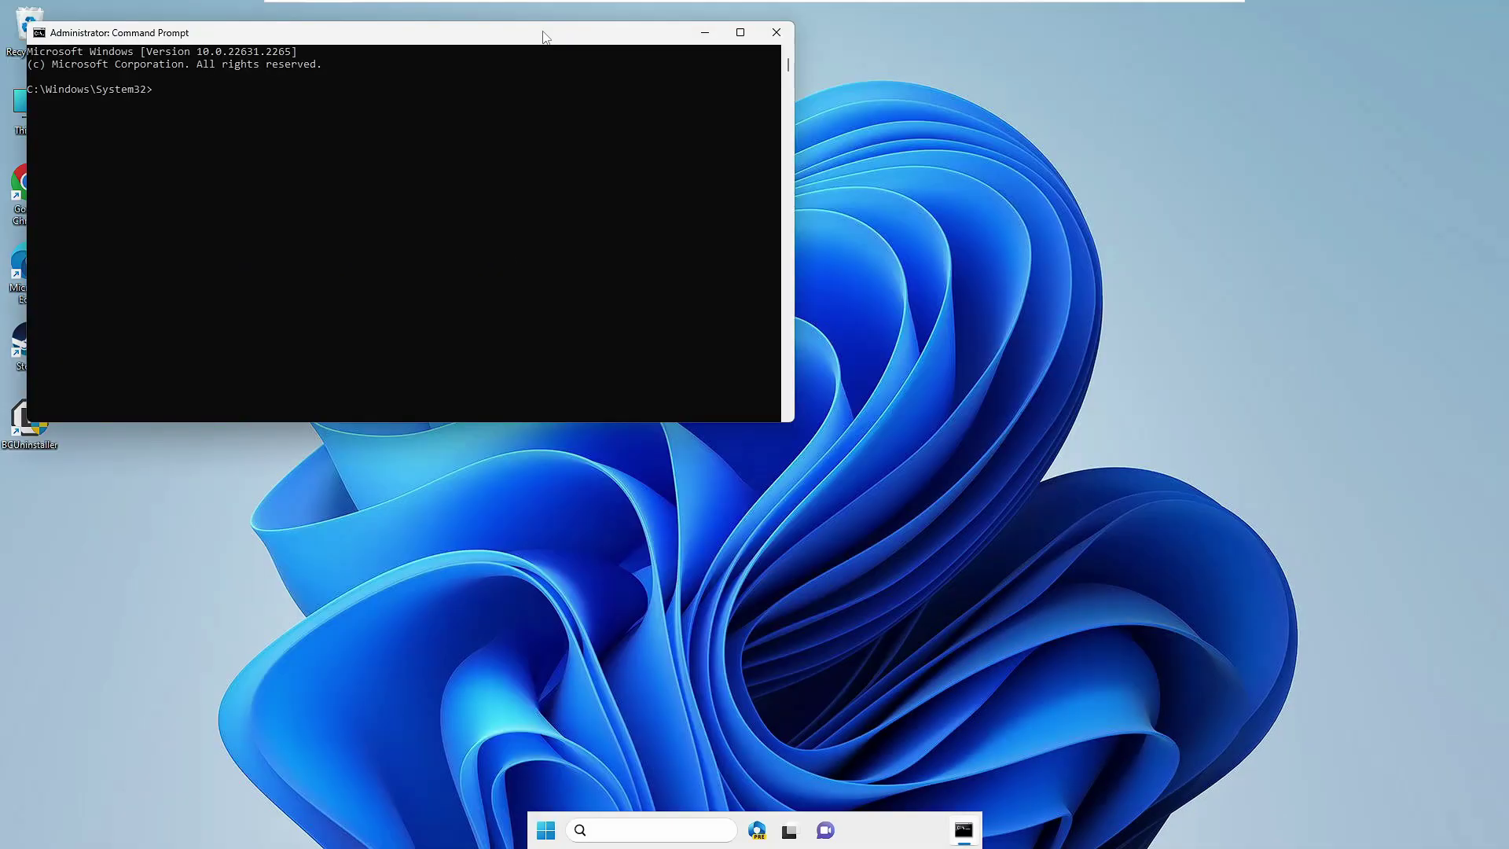
{"action": "left_click_drag", "start_coordinate": [542, 37], "coordinate": [930, 239]}
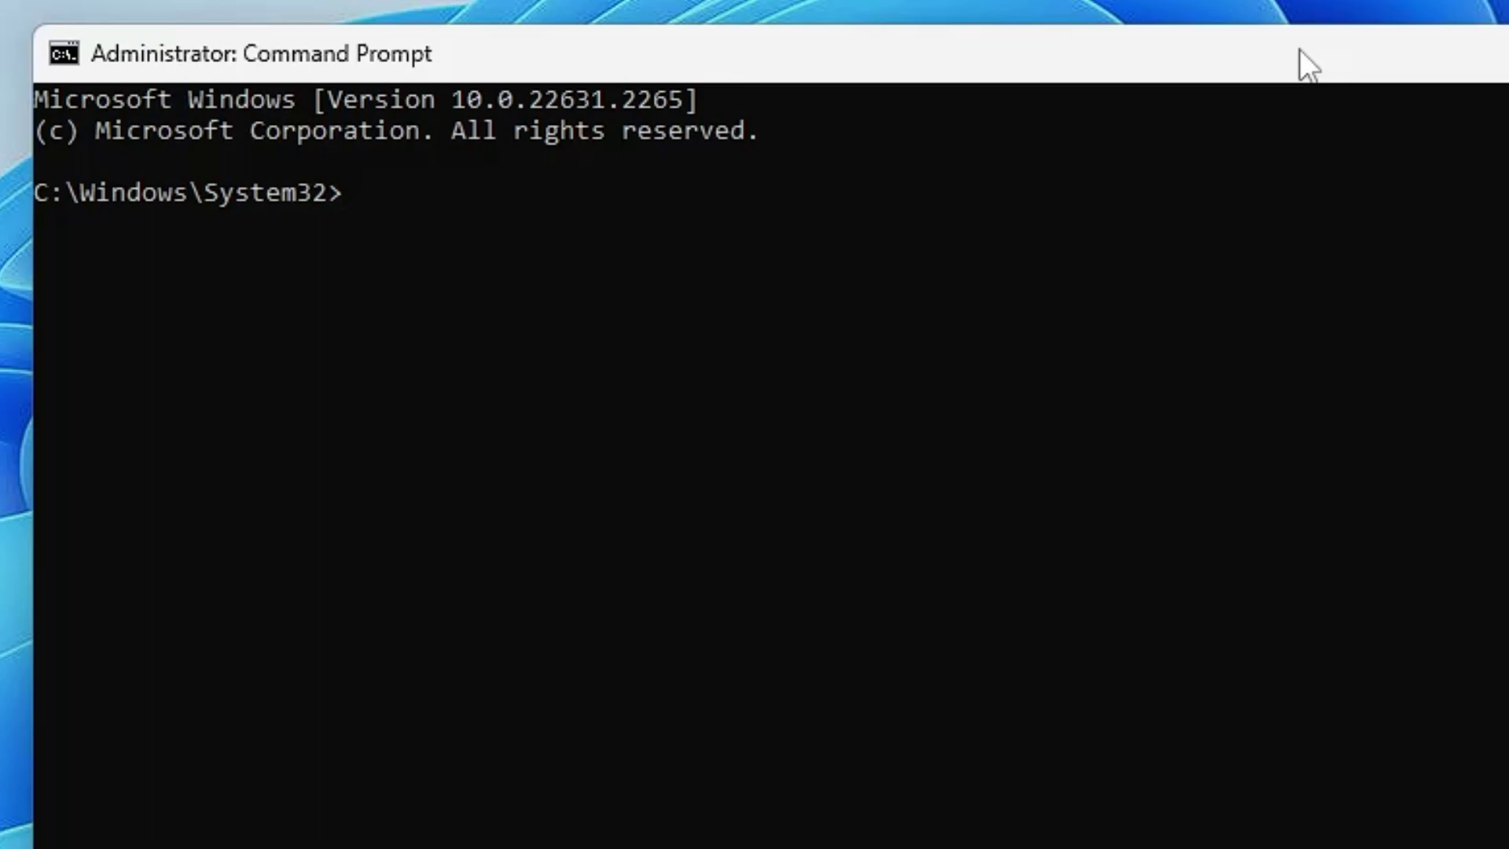
Step: Run DISM /Online /Cleanup-Image /Restorehealth and minimise the prompt to show the desktop
{"action": "type", "text": "DISM /Online /Cleanup-Image /Restorehealth"}
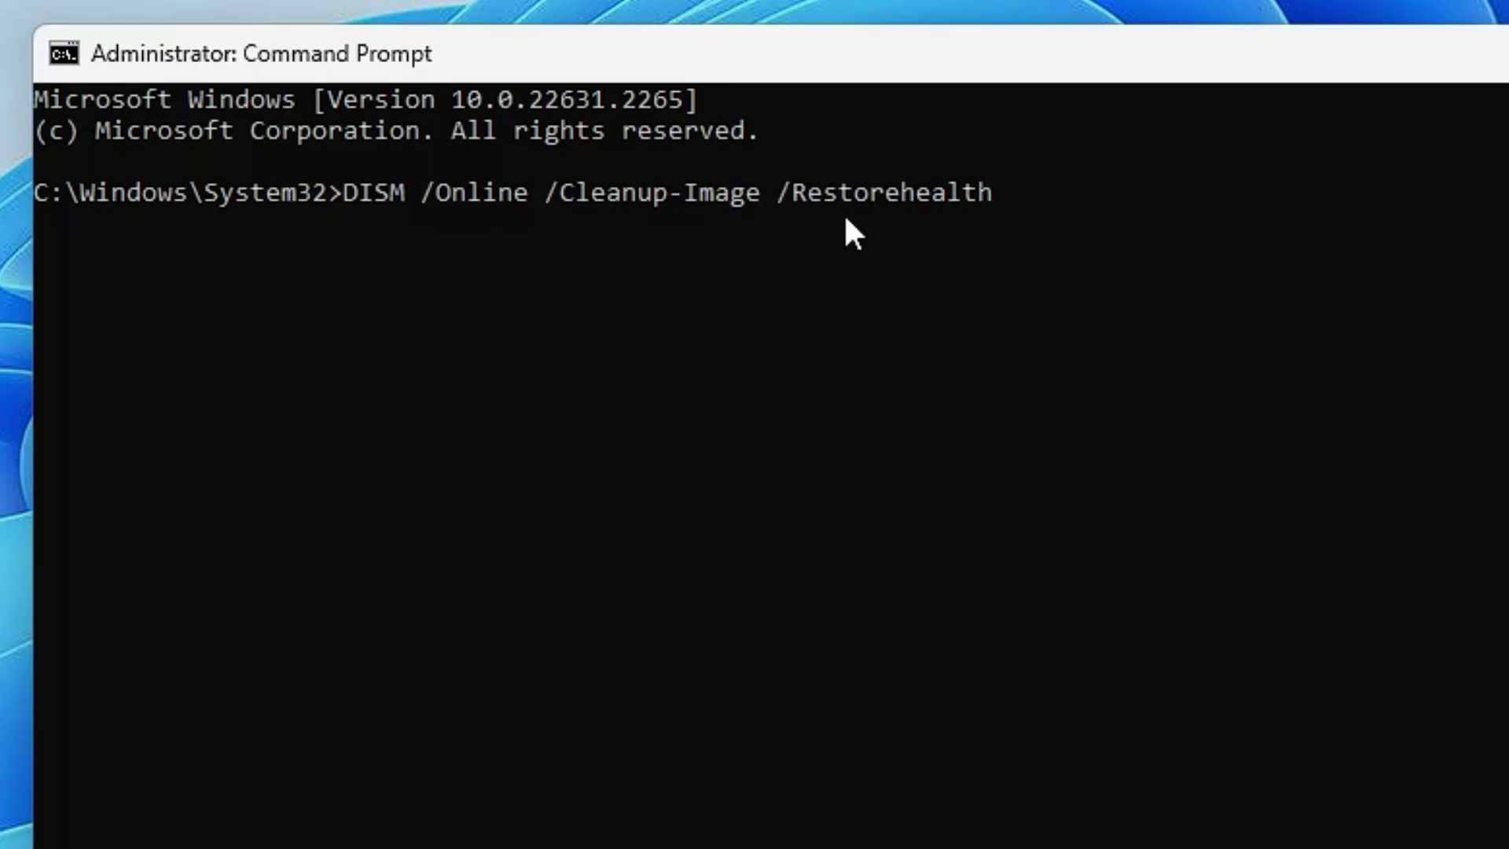
{"action": "key", "text": "Return"}
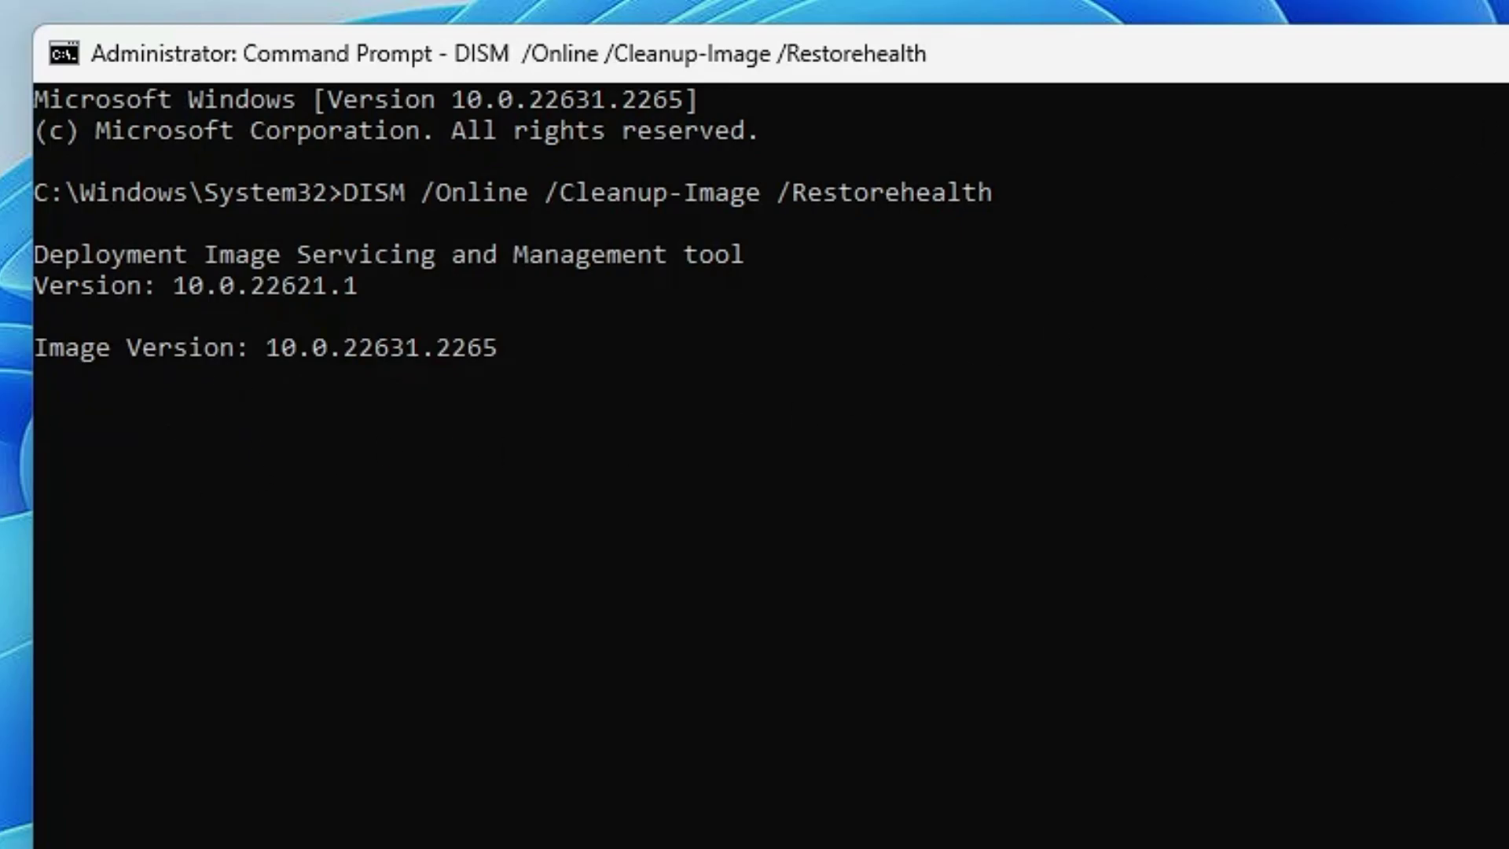
{"action": "key", "text": "super+d"}
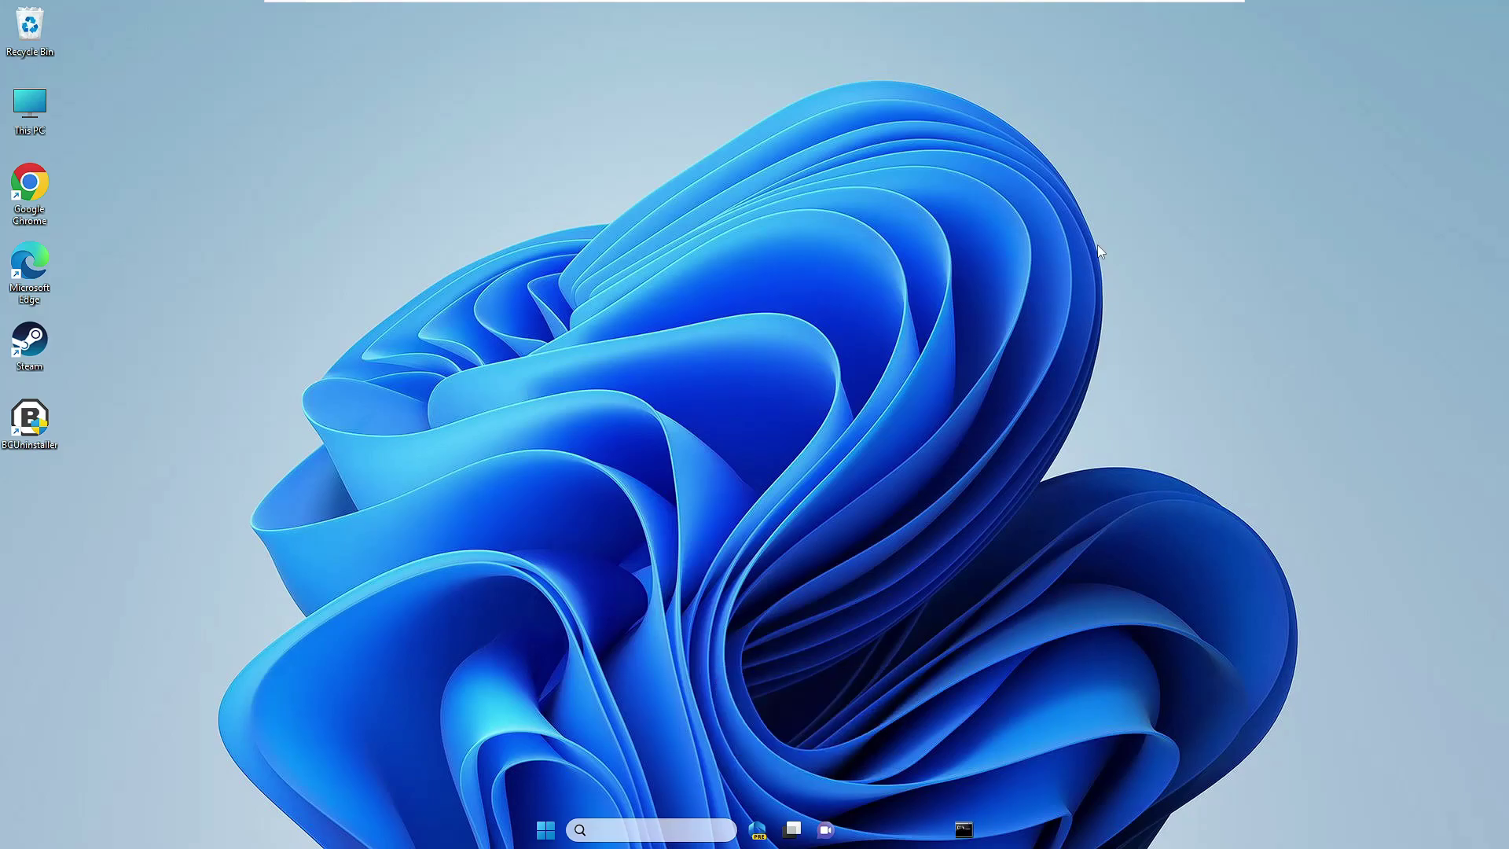
Step: Open File Explorer and browse This PC to Local Disk (C:)
{"action": "key", "text": "super+s"}
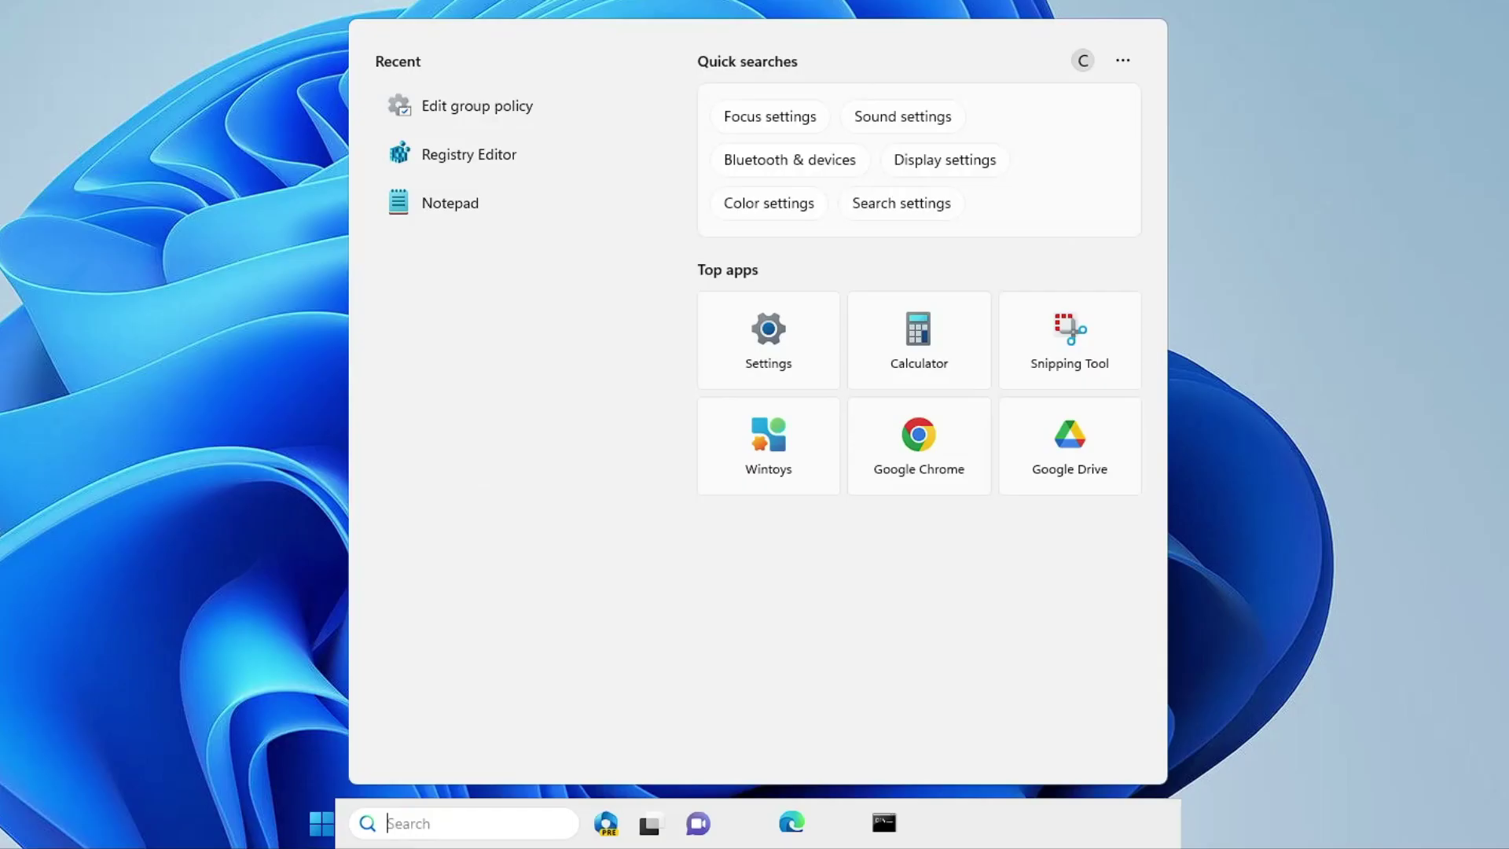
{"action": "type", "text": "file"}
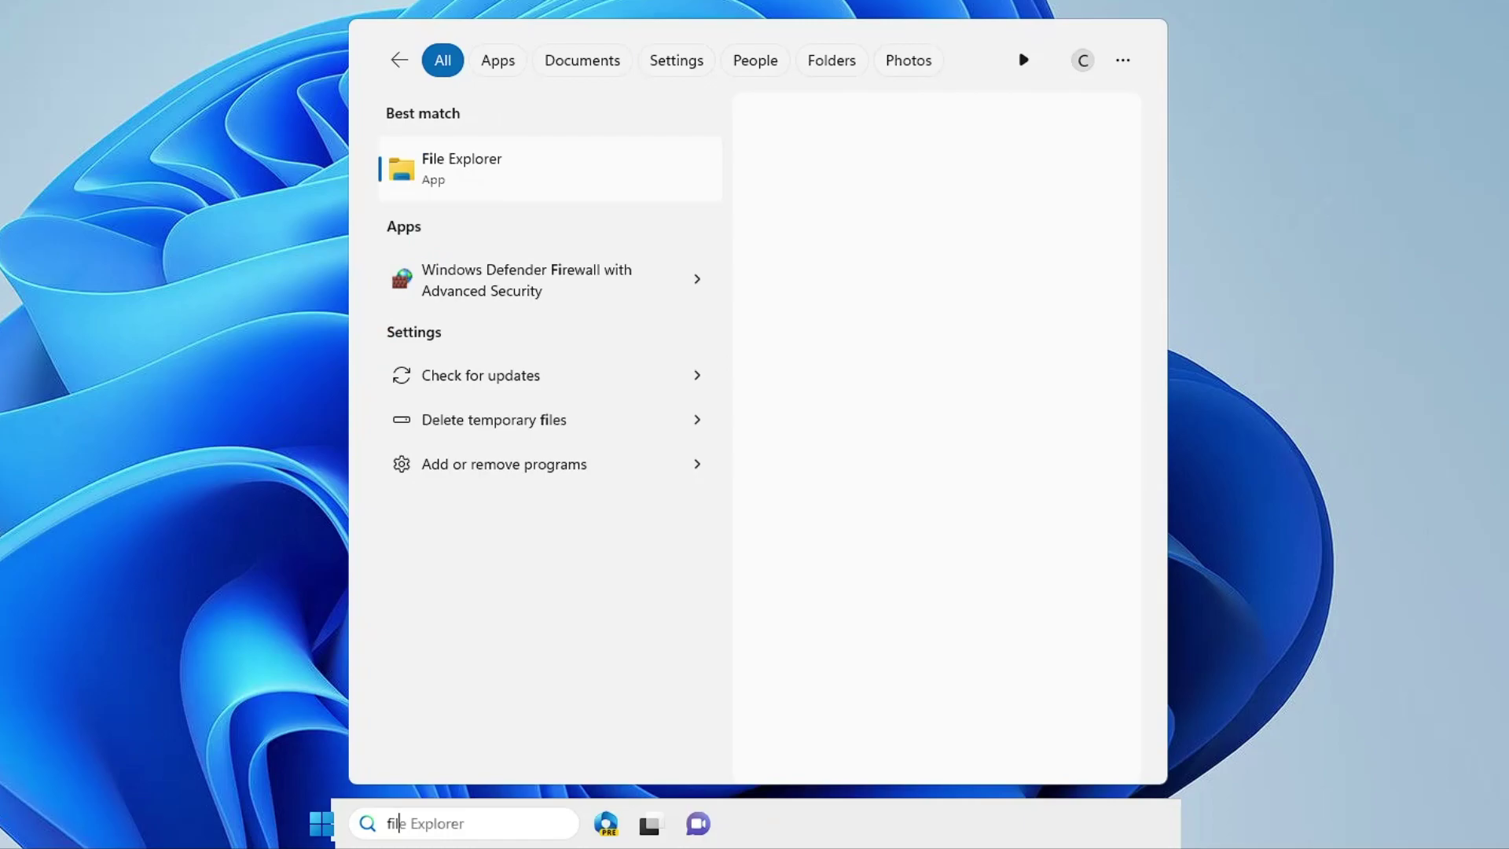
{"action": "left_click", "coordinate": [476, 172]}
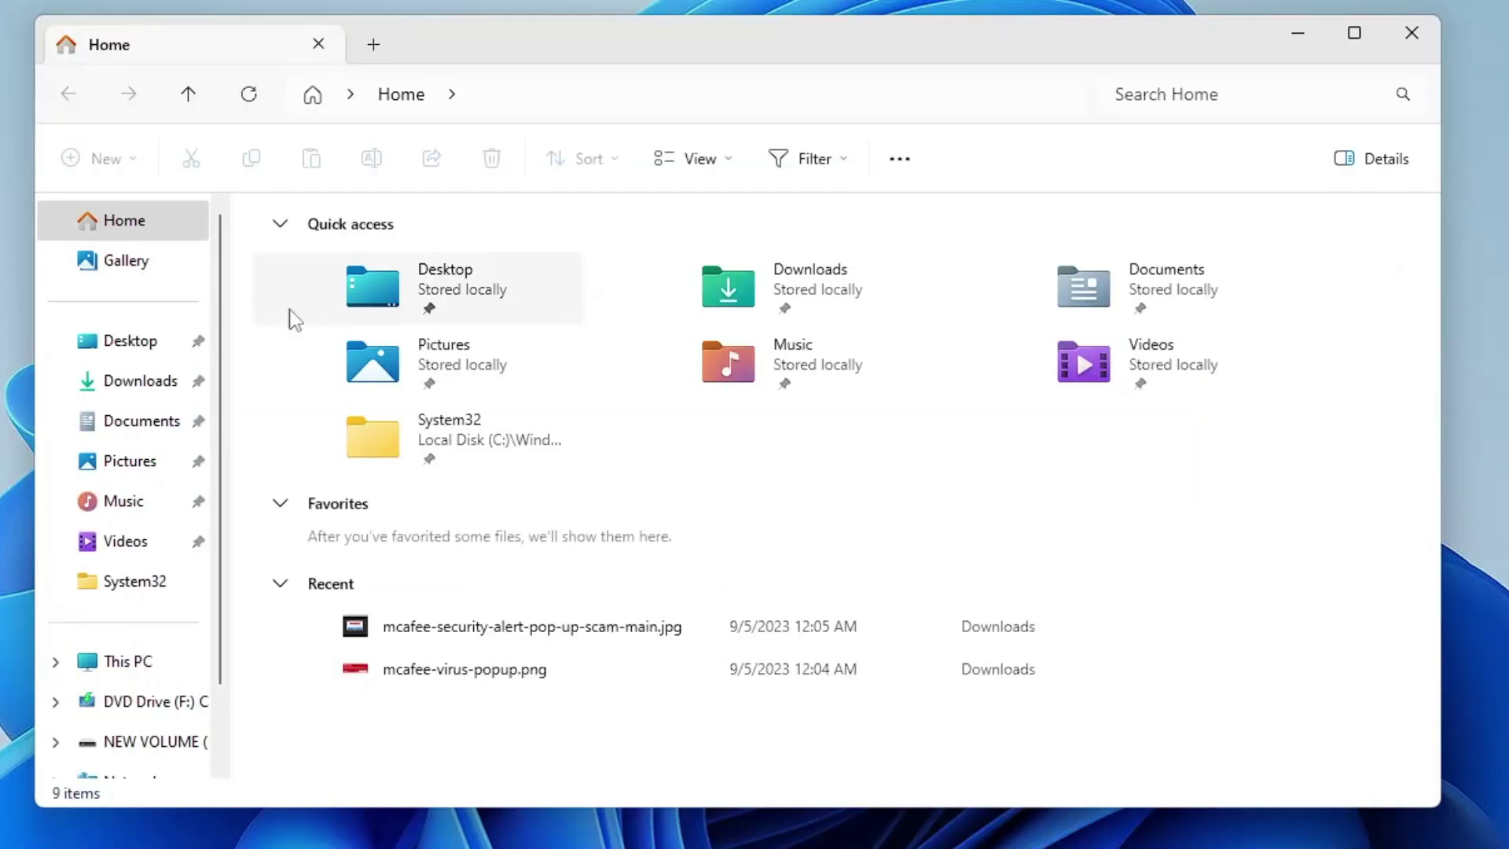
{"action": "left_click", "coordinate": [149, 670]}
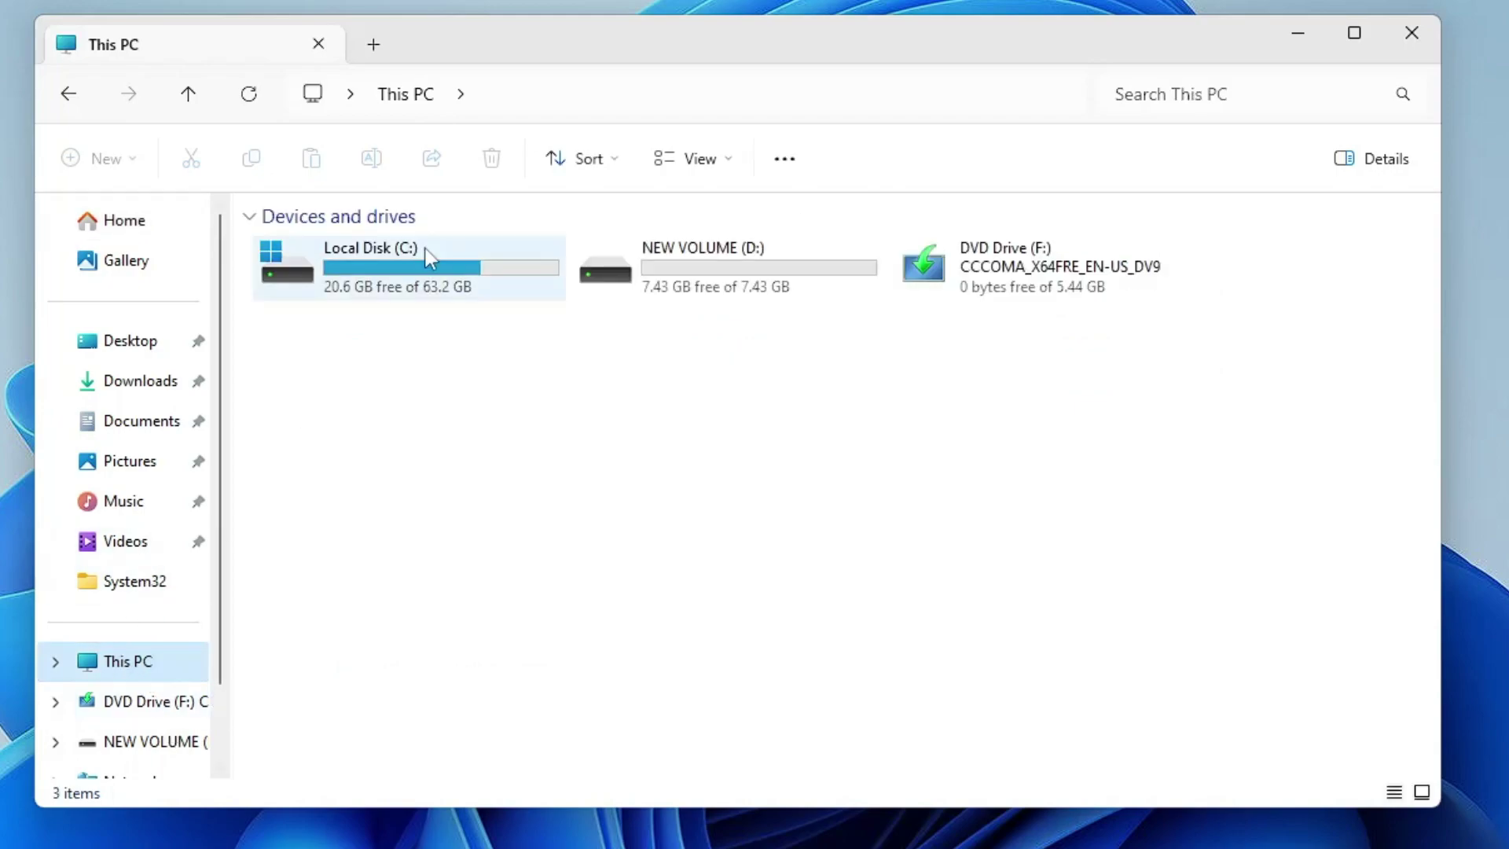
{"action": "double_click", "coordinate": [409, 260]}
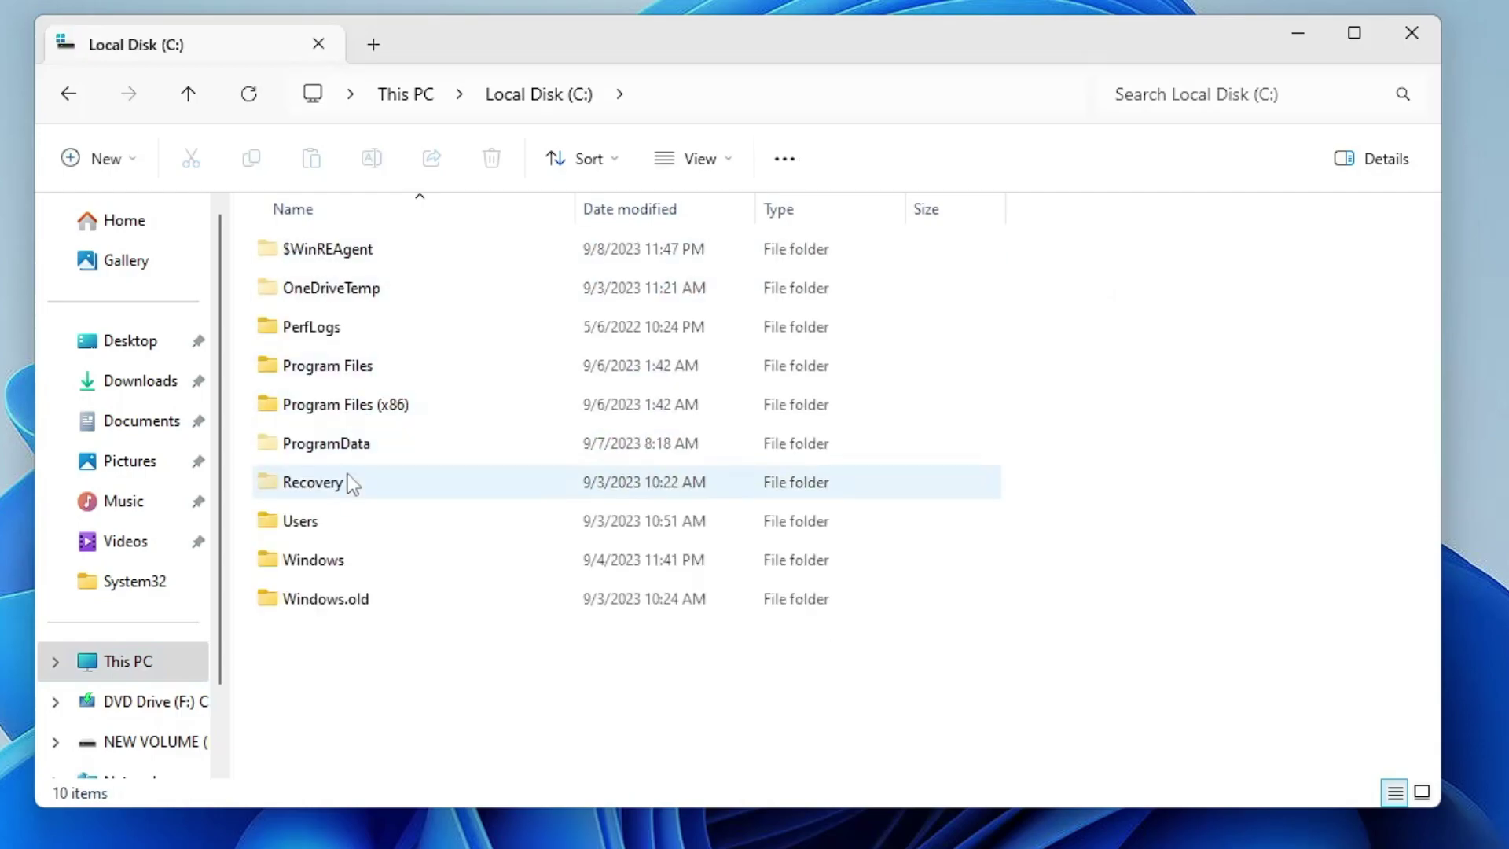
Step: Open the Windows folder and select the SoftwareDistribution folder
{"action": "left_click", "coordinate": [339, 566]}
{"action": "double_click", "coordinate": [342, 568]}
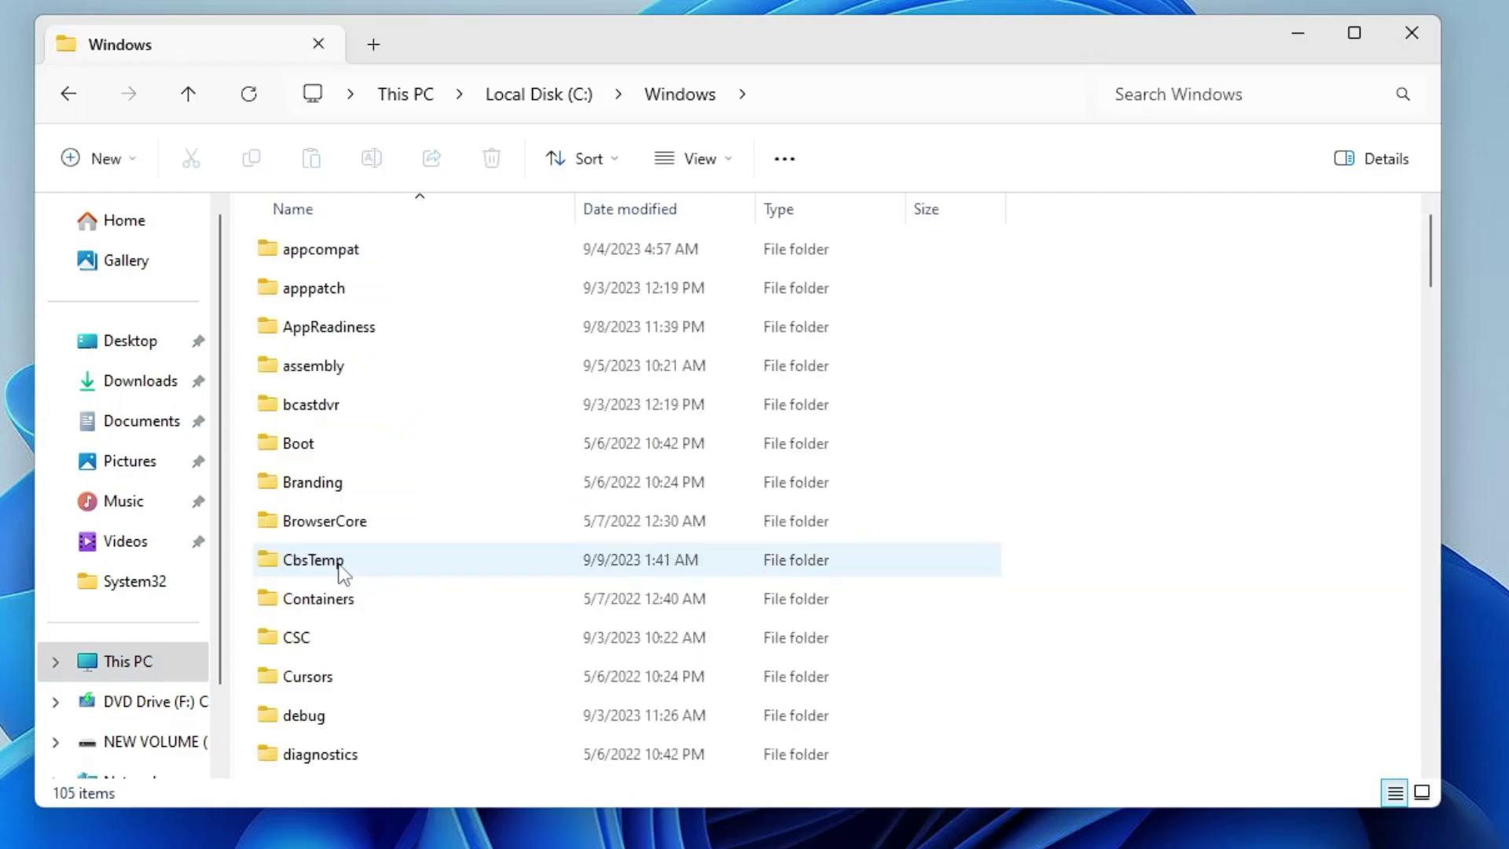
{"action": "left_click", "coordinate": [356, 407]}
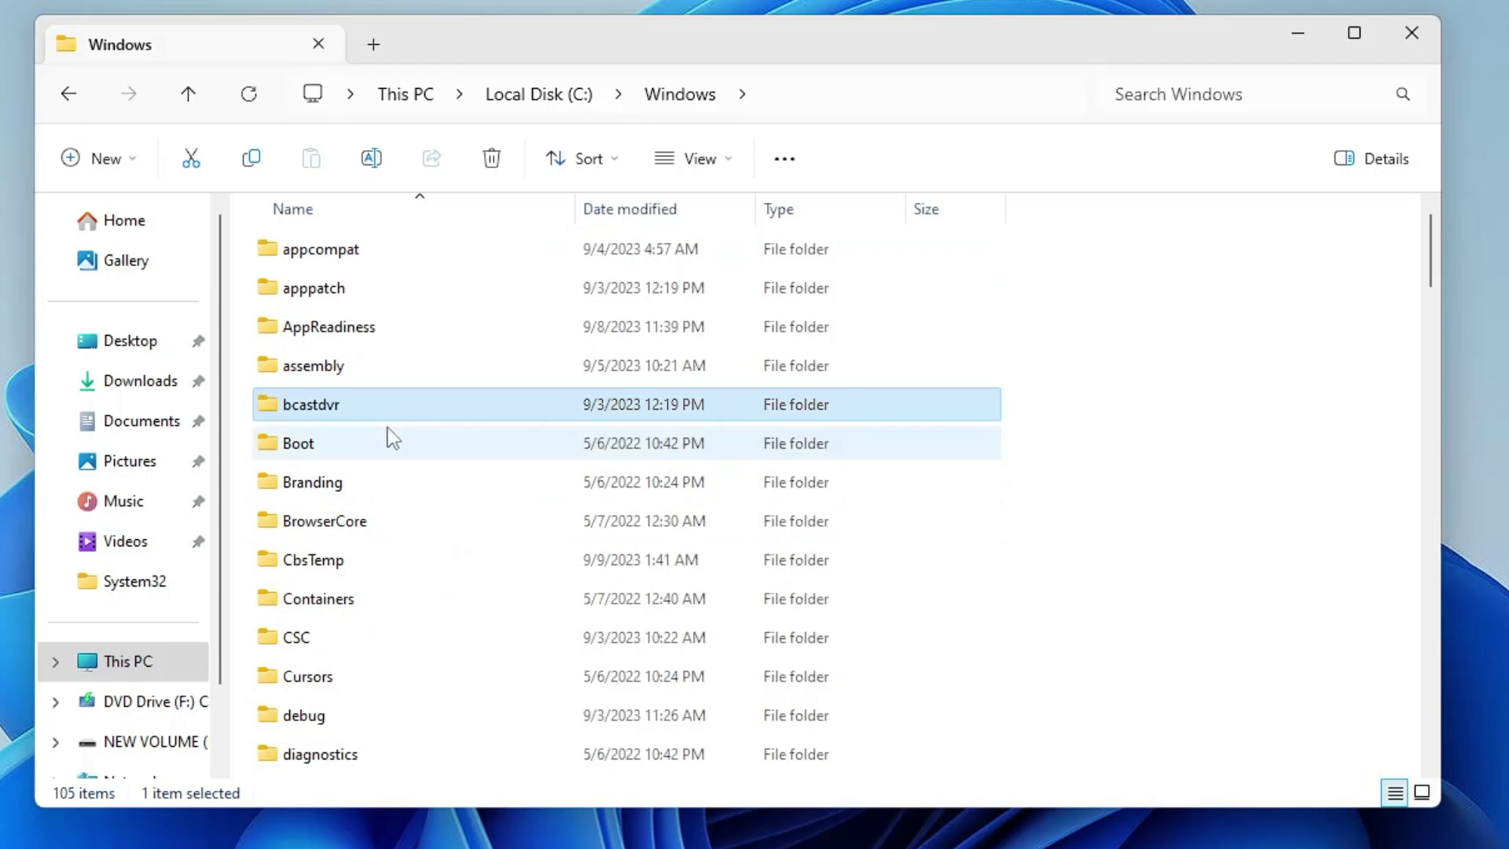
{"action": "left_click", "coordinate": [363, 517]}
{"action": "scroll", "coordinate": [362, 511], "scroll_direction": "down", "scroll_amount": 20}
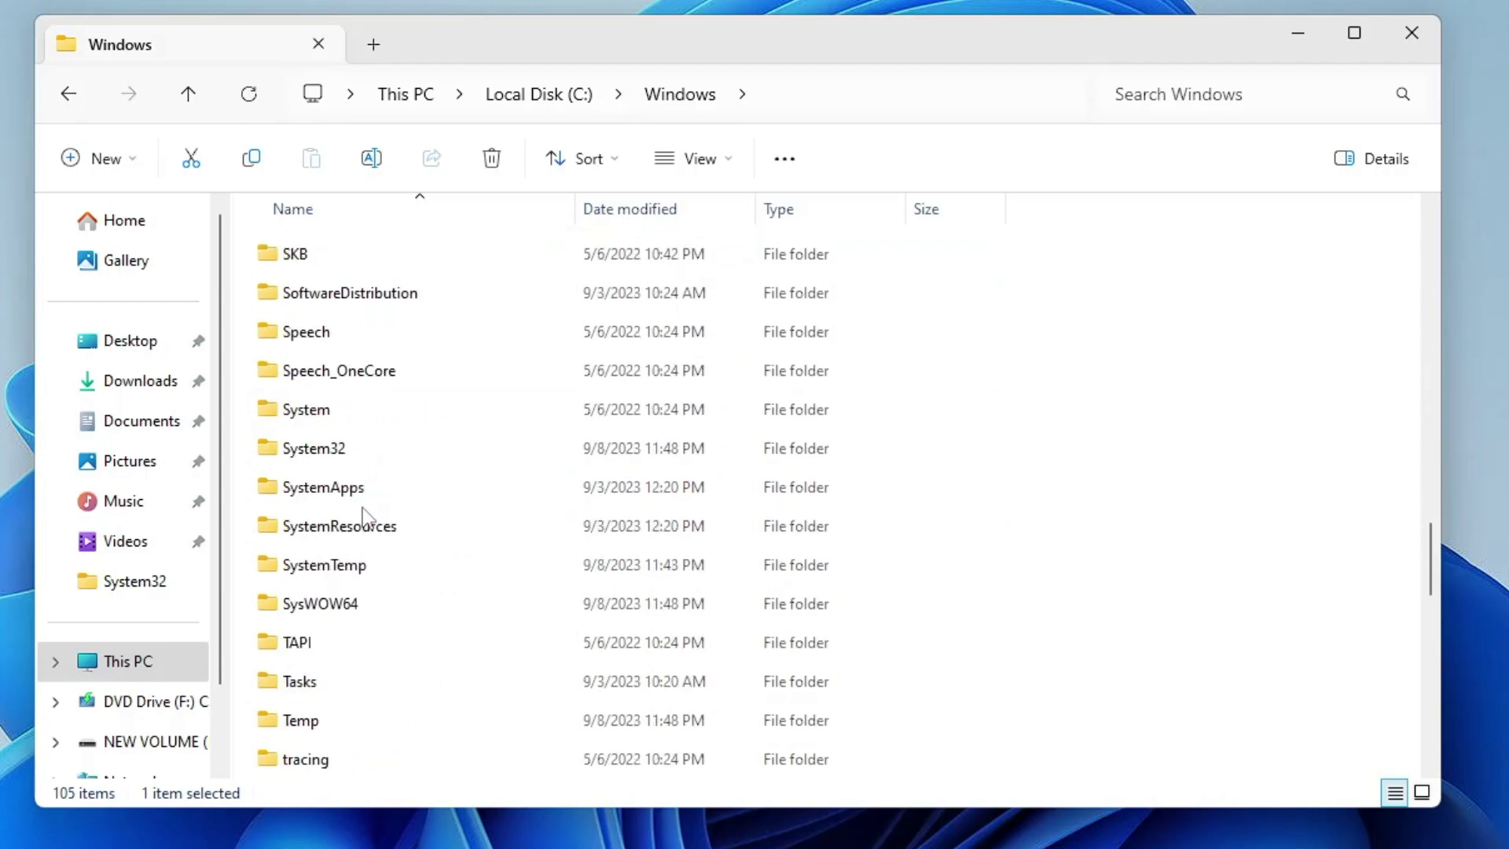
{"action": "scroll", "coordinate": [363, 519], "scroll_direction": "down", "scroll_amount": 10}
{"action": "scroll", "coordinate": [363, 519], "scroll_direction": "up", "scroll_amount": 10}
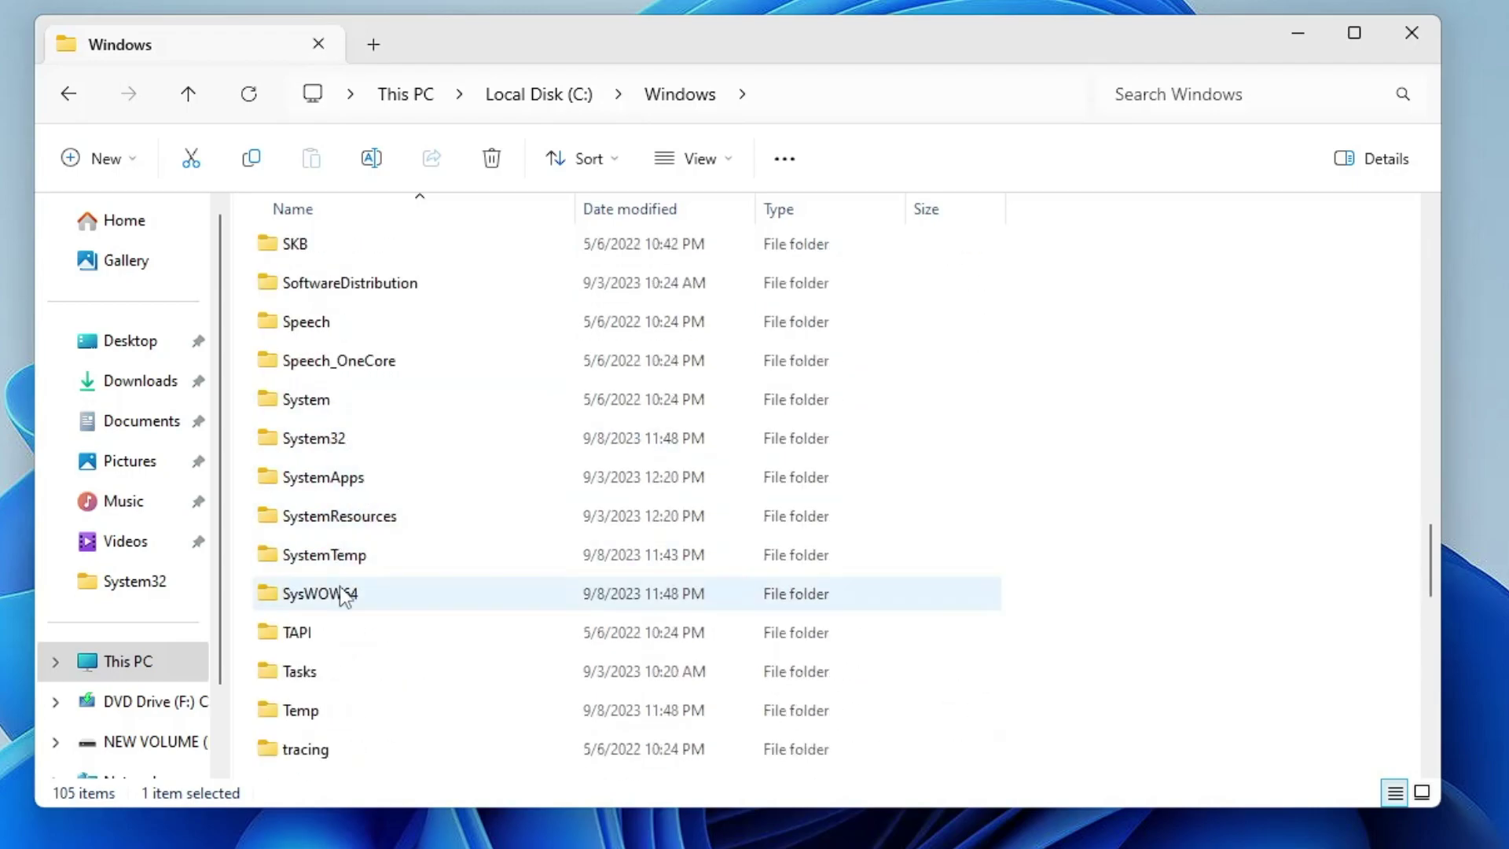
{"action": "left_click", "coordinate": [371, 286]}
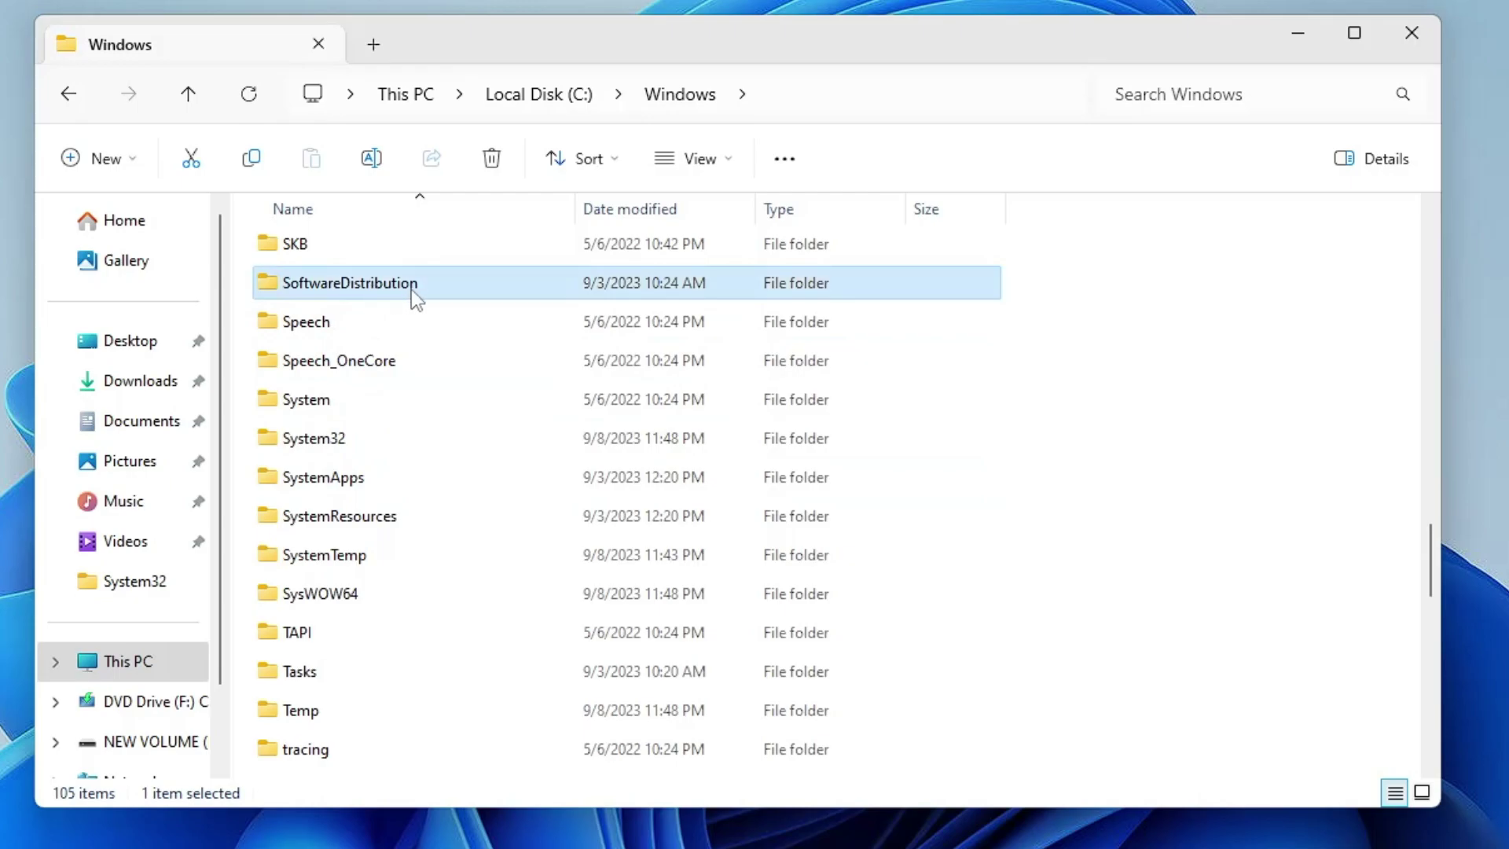
Step: Permanently delete all five items in SoftwareDistribution, continuing past the access warning
{"action": "double_click", "coordinate": [371, 297]}
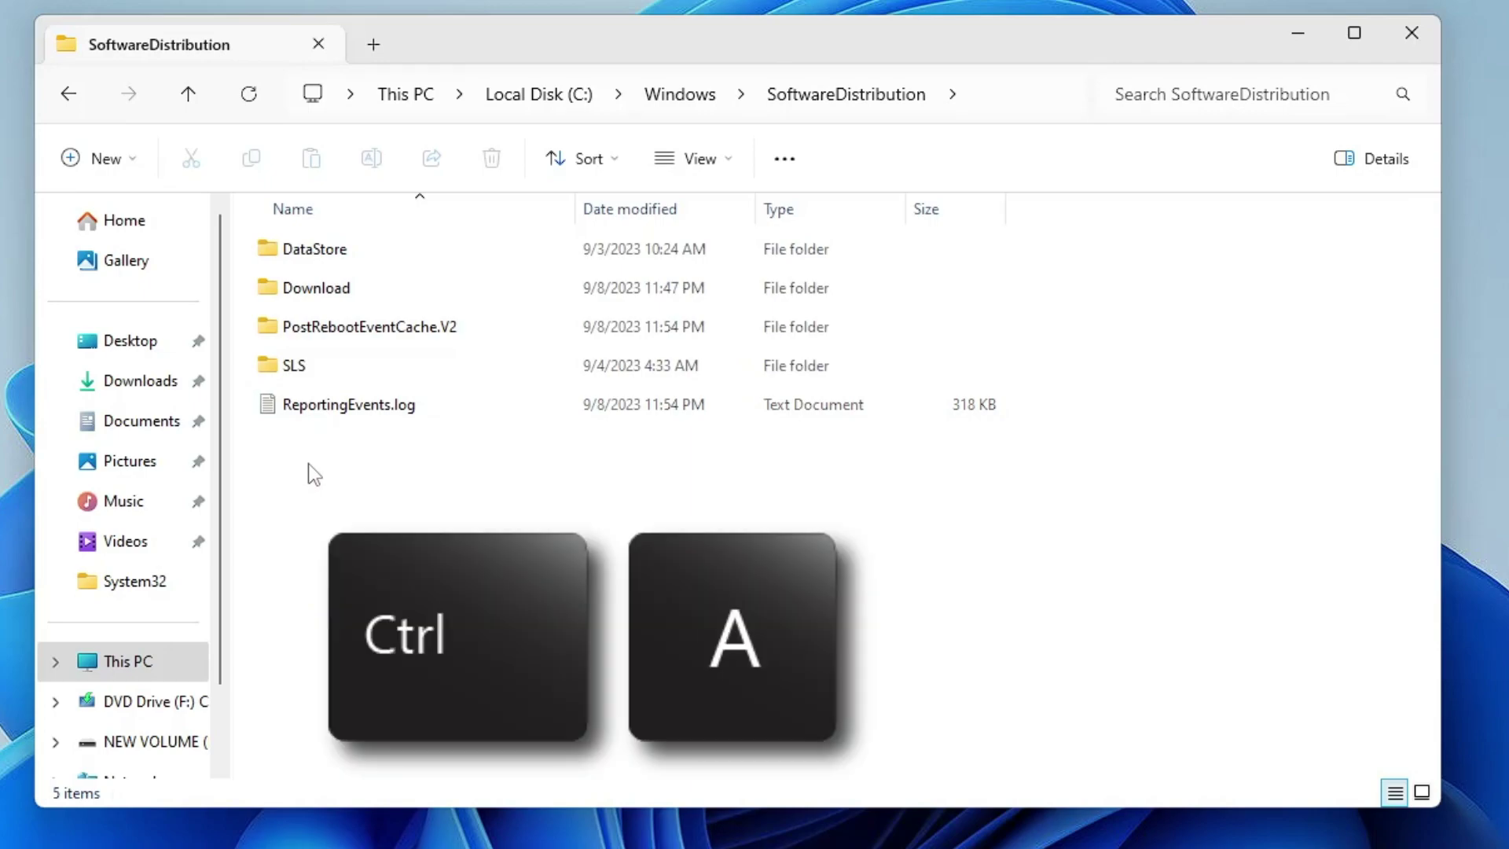
{"action": "key", "text": "ctrl+a"}
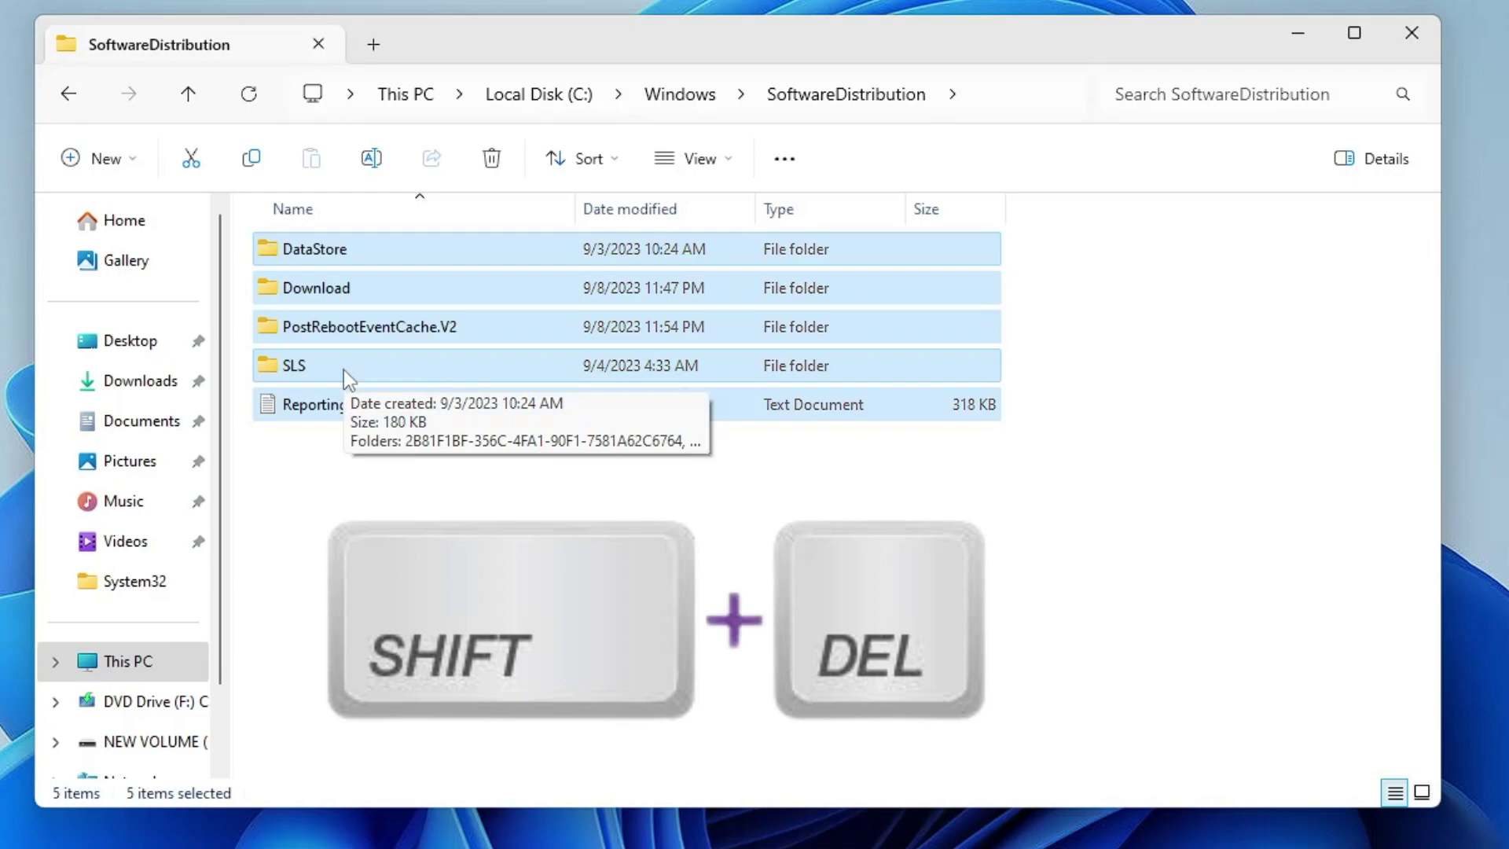
{"action": "key", "text": "shift+Delete"}
{"action": "left_click", "coordinate": [795, 430]}
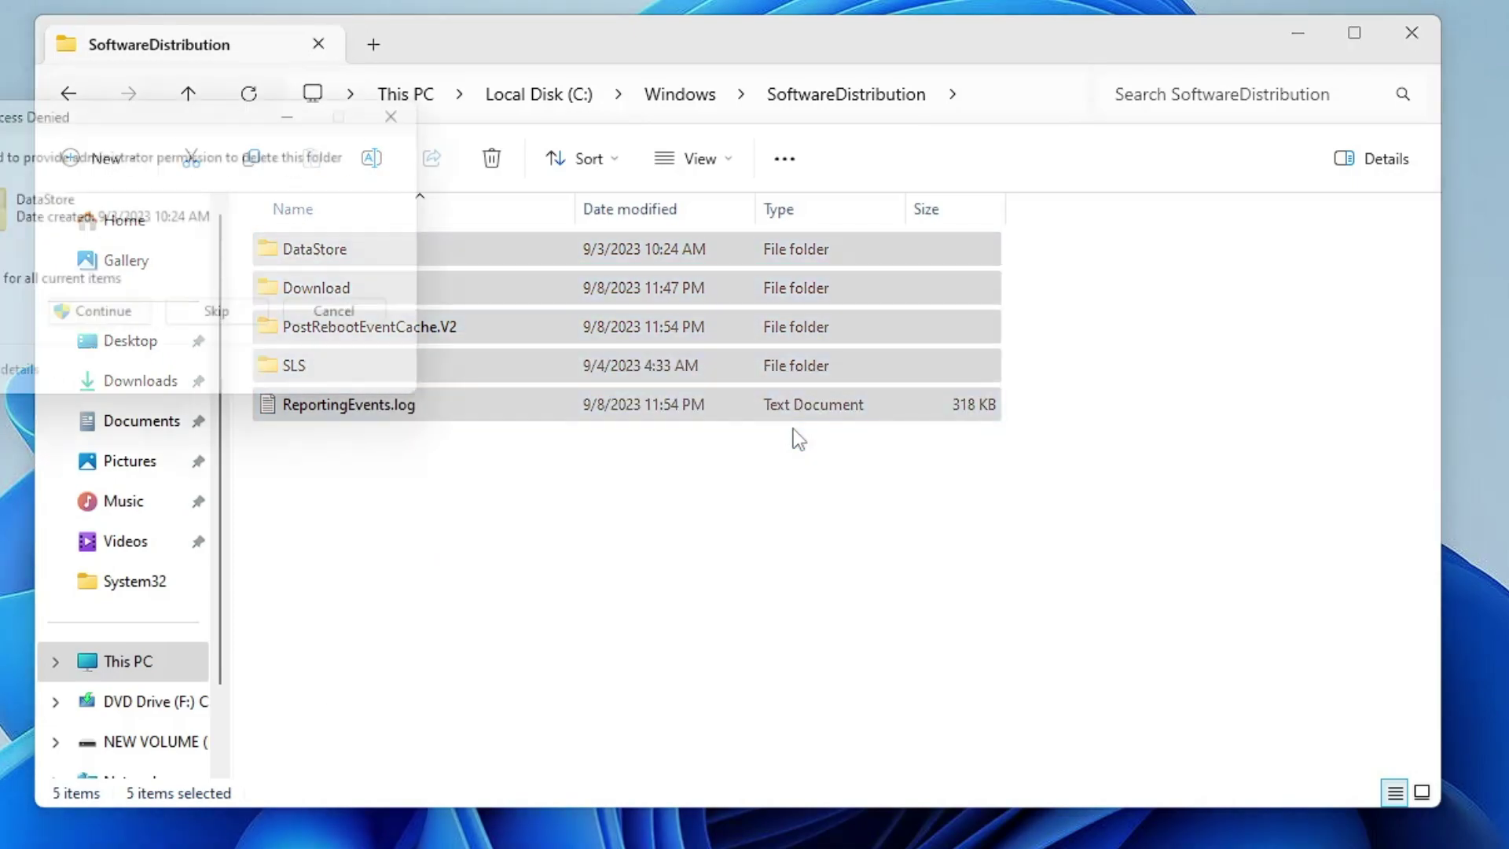
{"action": "left_click", "coordinate": [61, 305]}
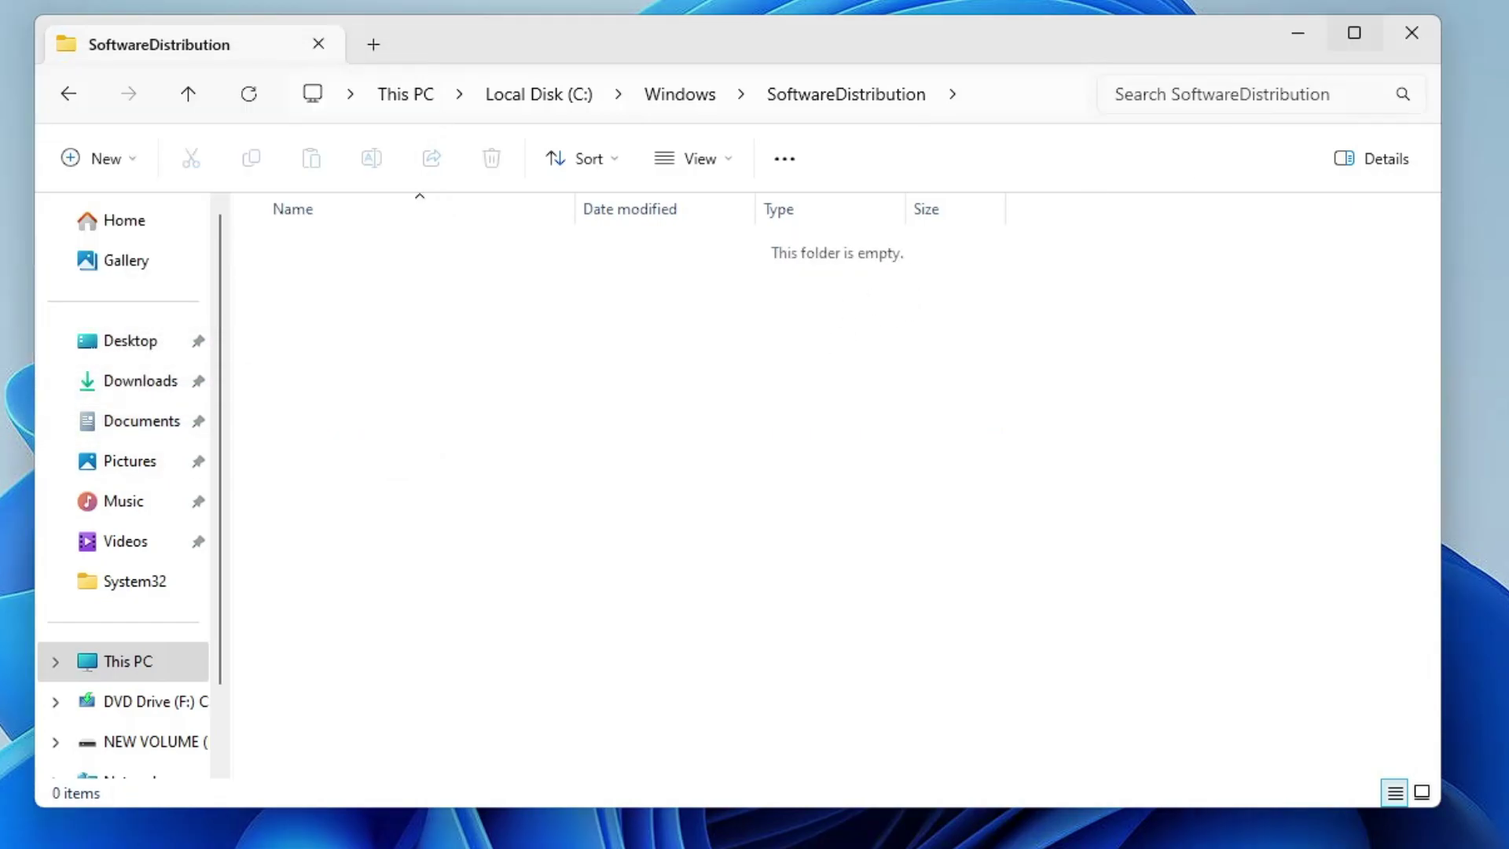
Step: Close File Explorer and go to Settings > System > Storage for Local Disk (C:)
{"action": "left_click", "coordinate": [1412, 32]}
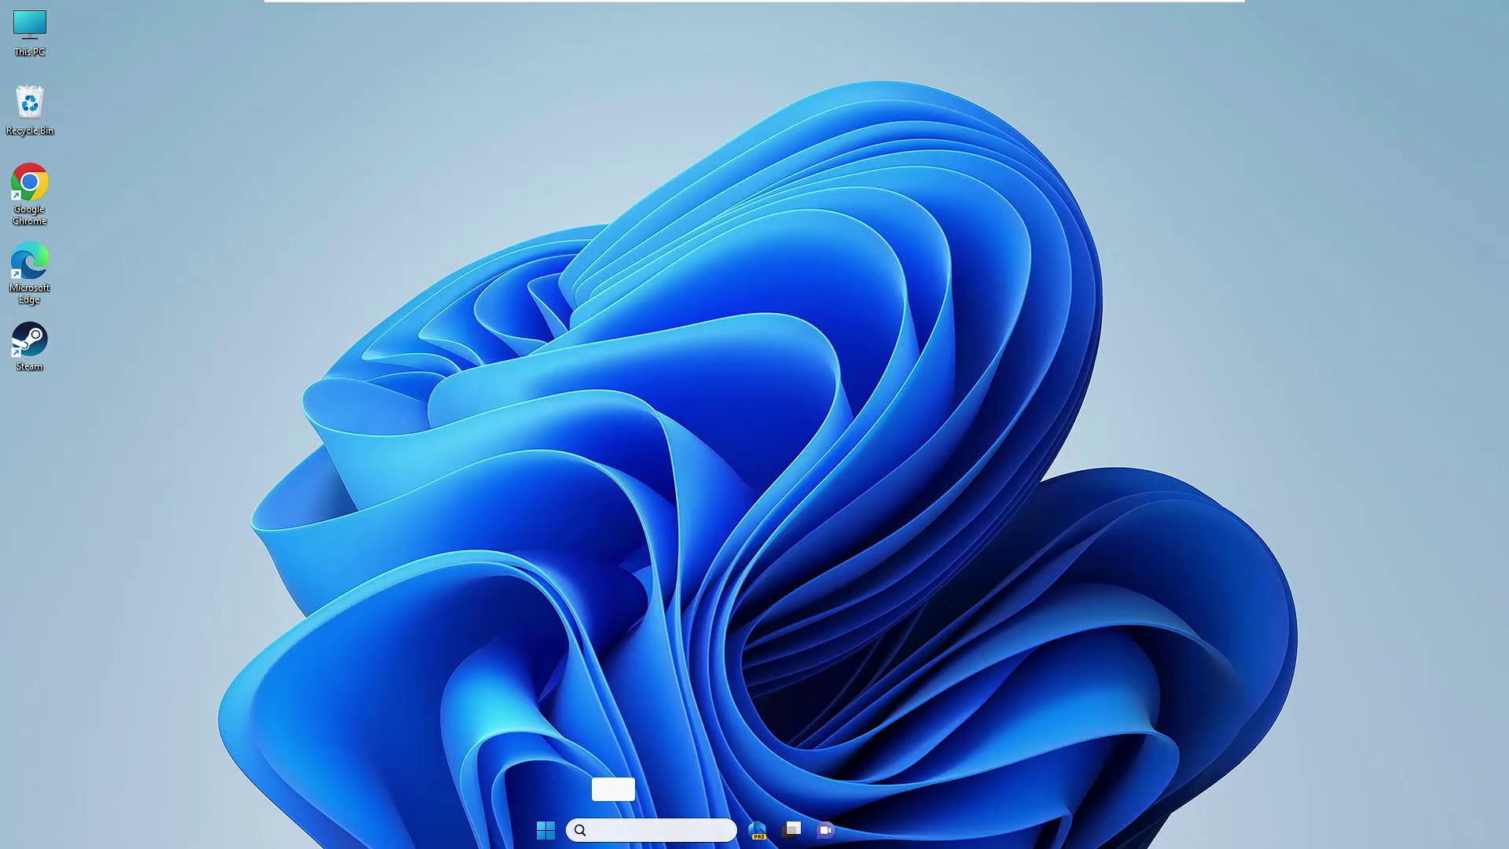
{"action": "left_click", "coordinate": [617, 831]}
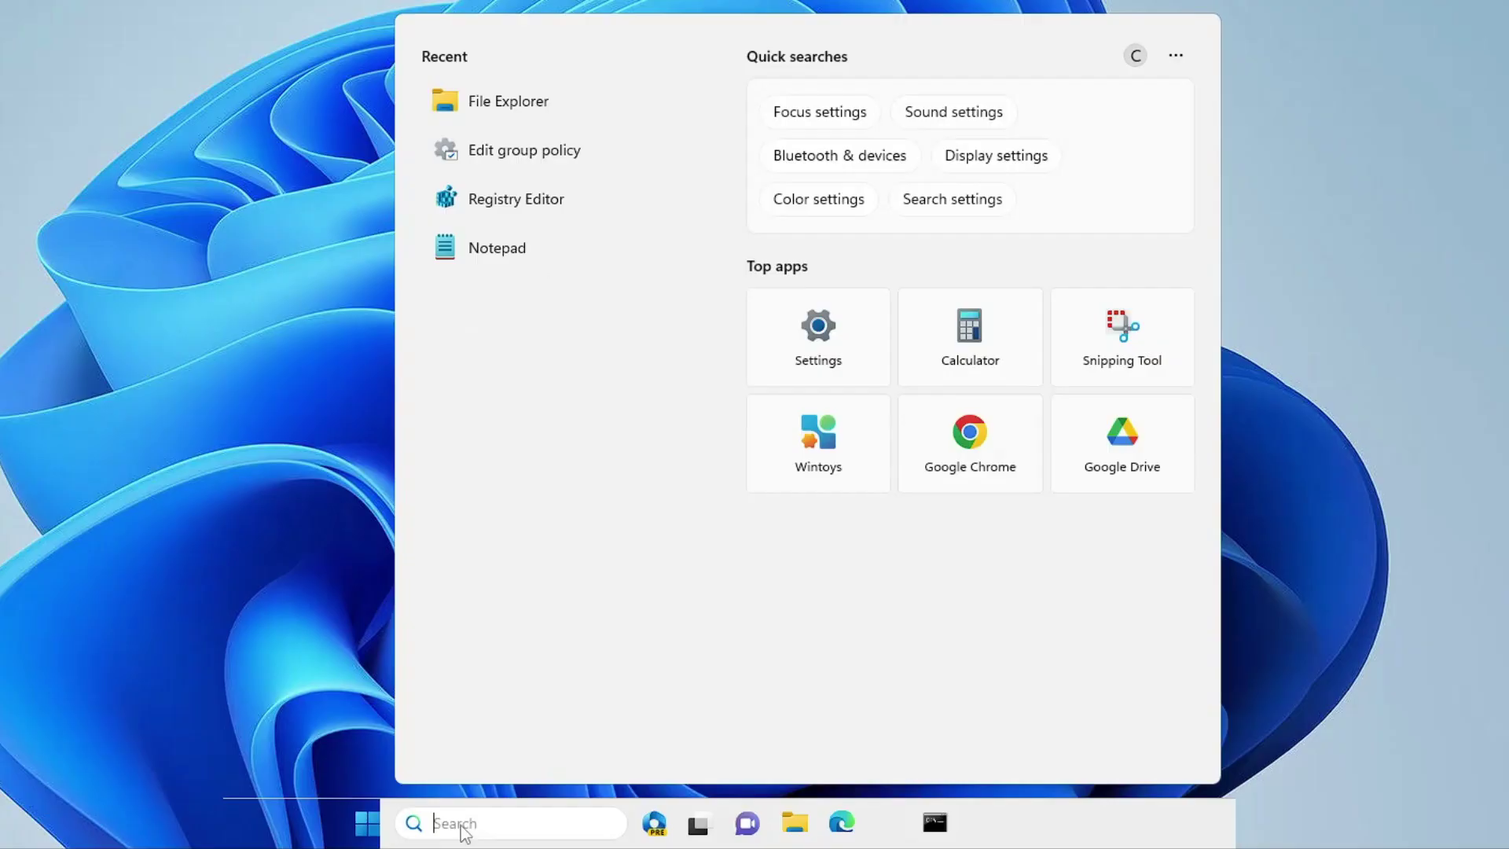
{"action": "type", "text": "settings"}
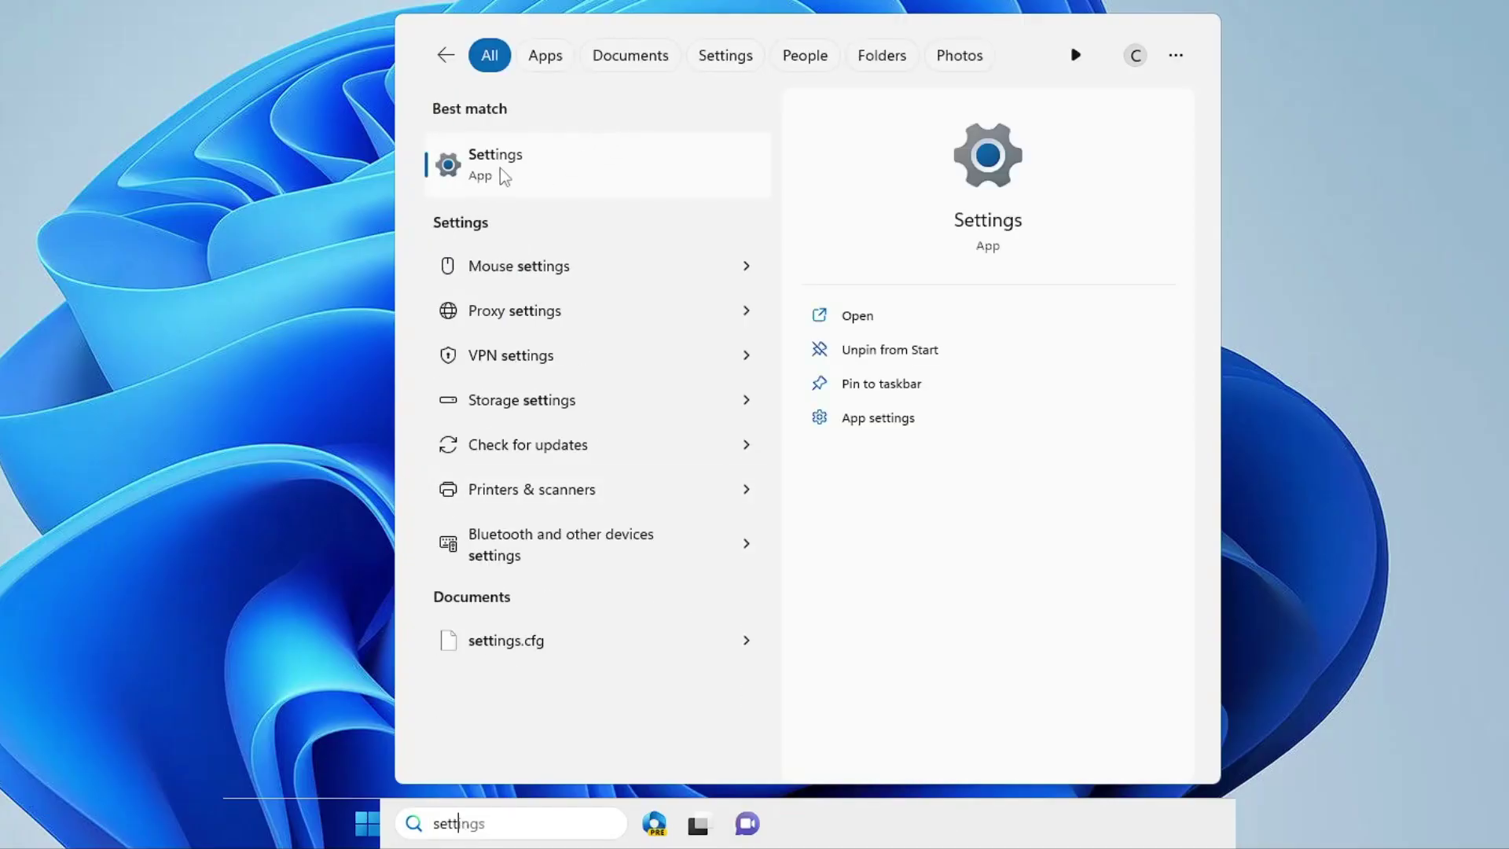
{"action": "left_click", "coordinate": [519, 165]}
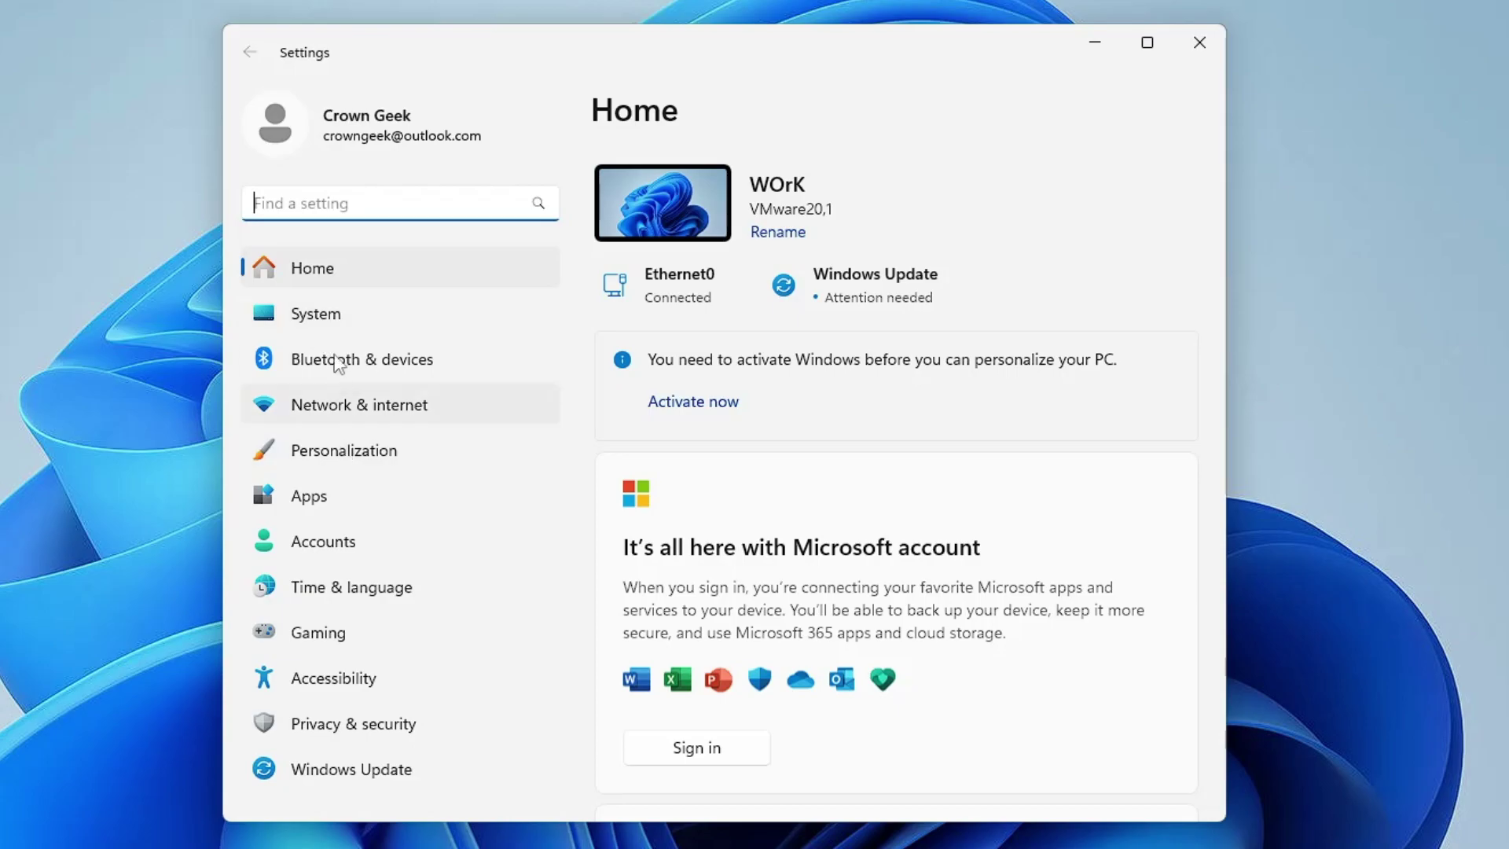
{"action": "left_click", "coordinate": [336, 316]}
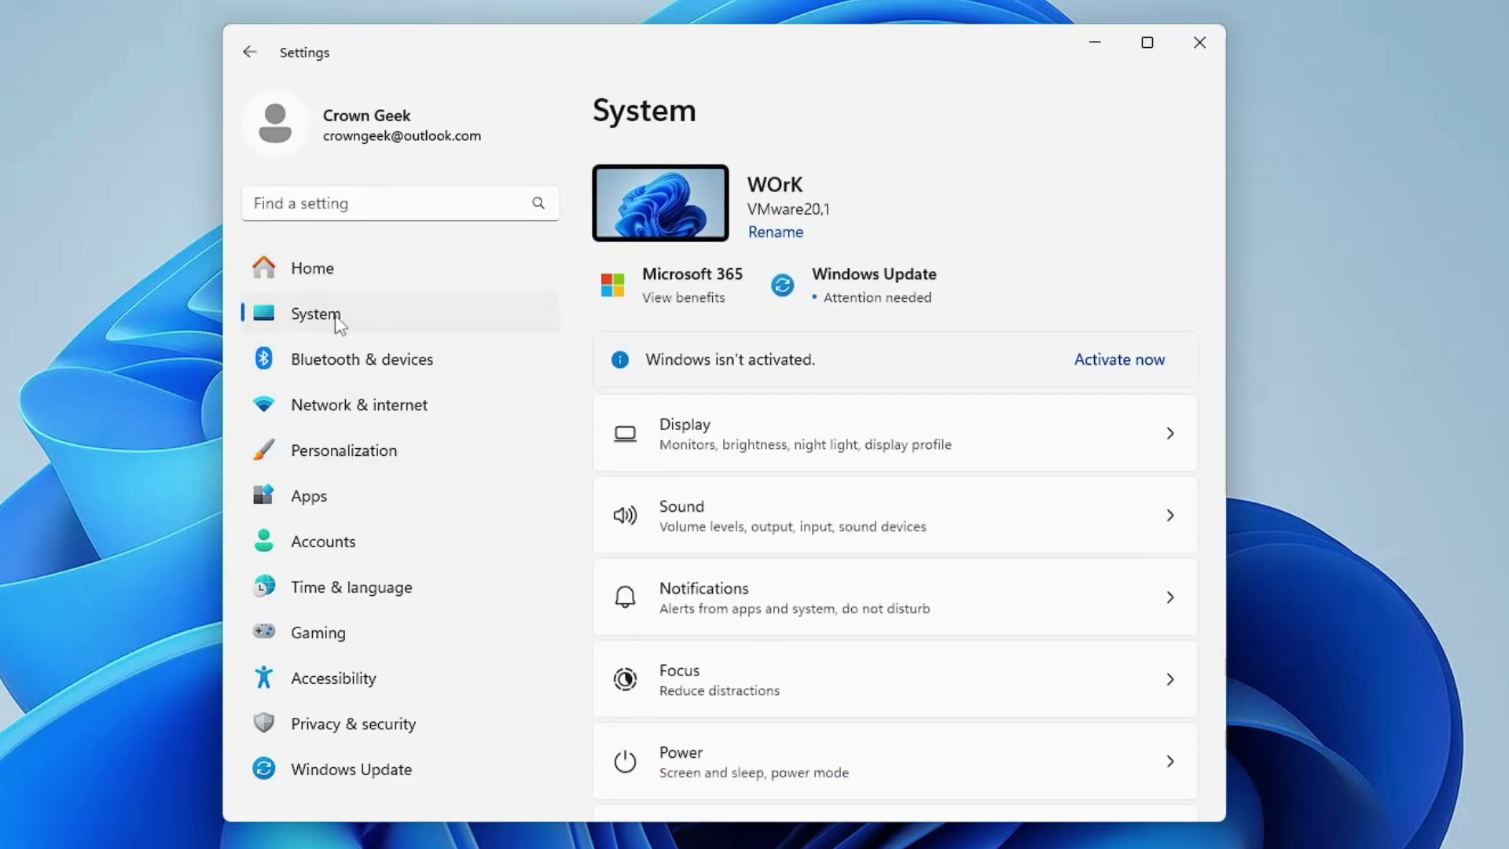
{"action": "scroll", "coordinate": [768, 471], "scroll_direction": "down", "scroll_amount": 3}
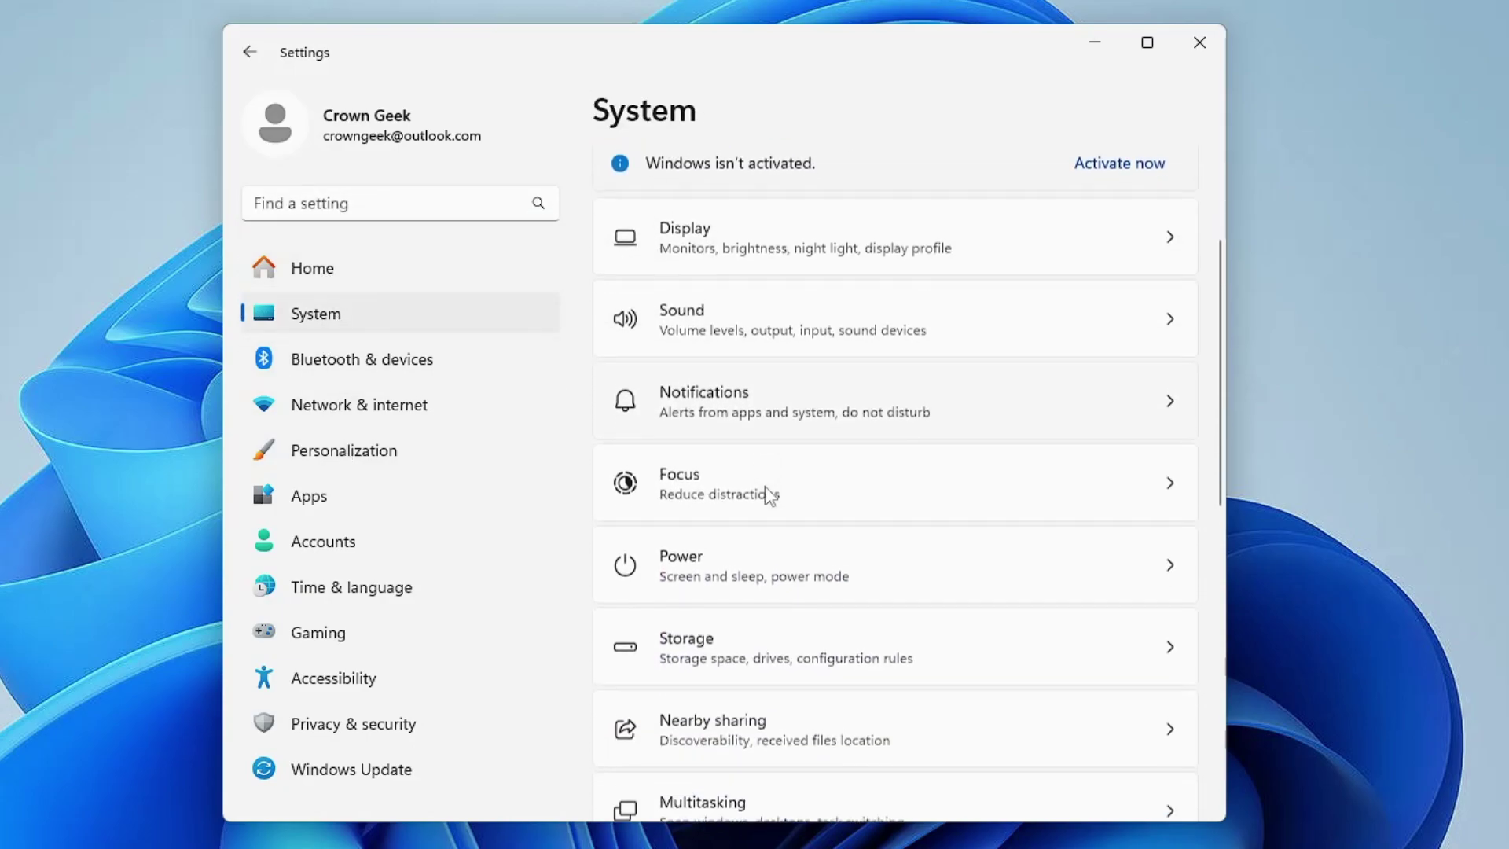
{"action": "left_click", "coordinate": [720, 643]}
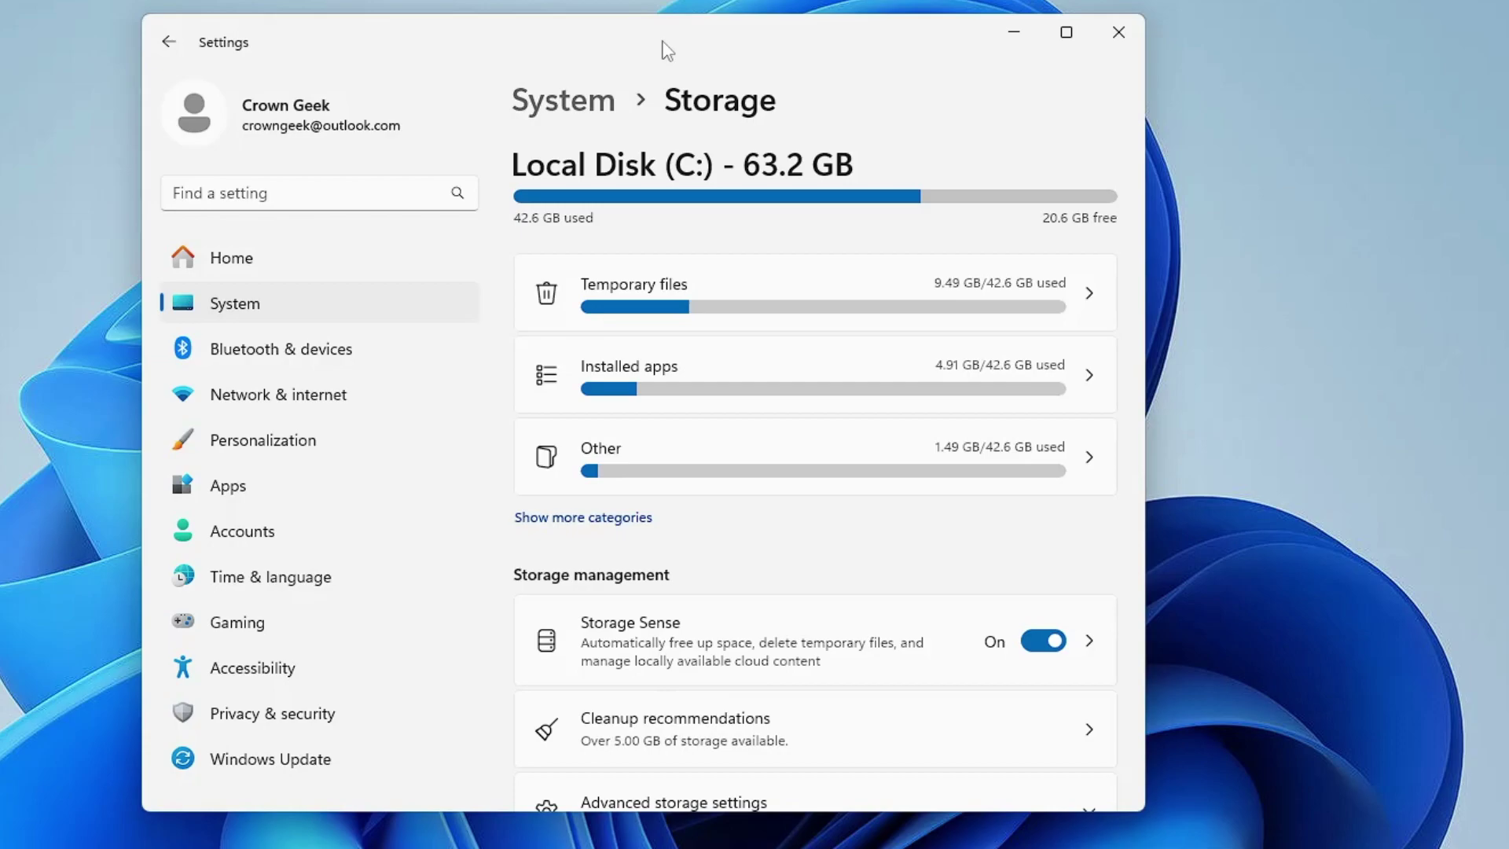
Step: Remove temporary files including previous Windows installations, Downloads and Recycle Bin contents
{"action": "left_click", "coordinate": [673, 286]}
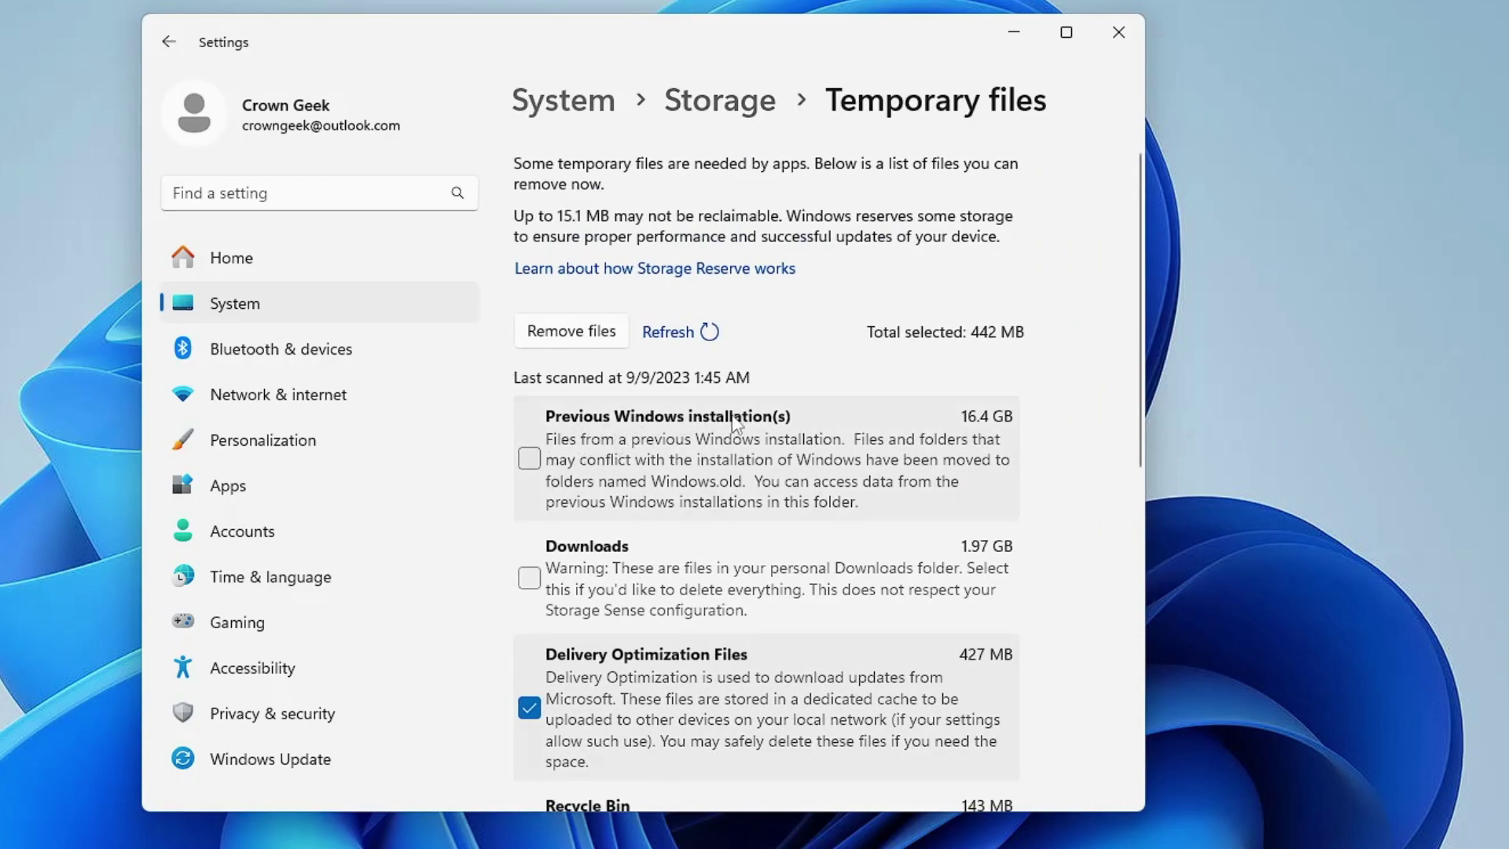
{"action": "left_click", "coordinate": [530, 470]}
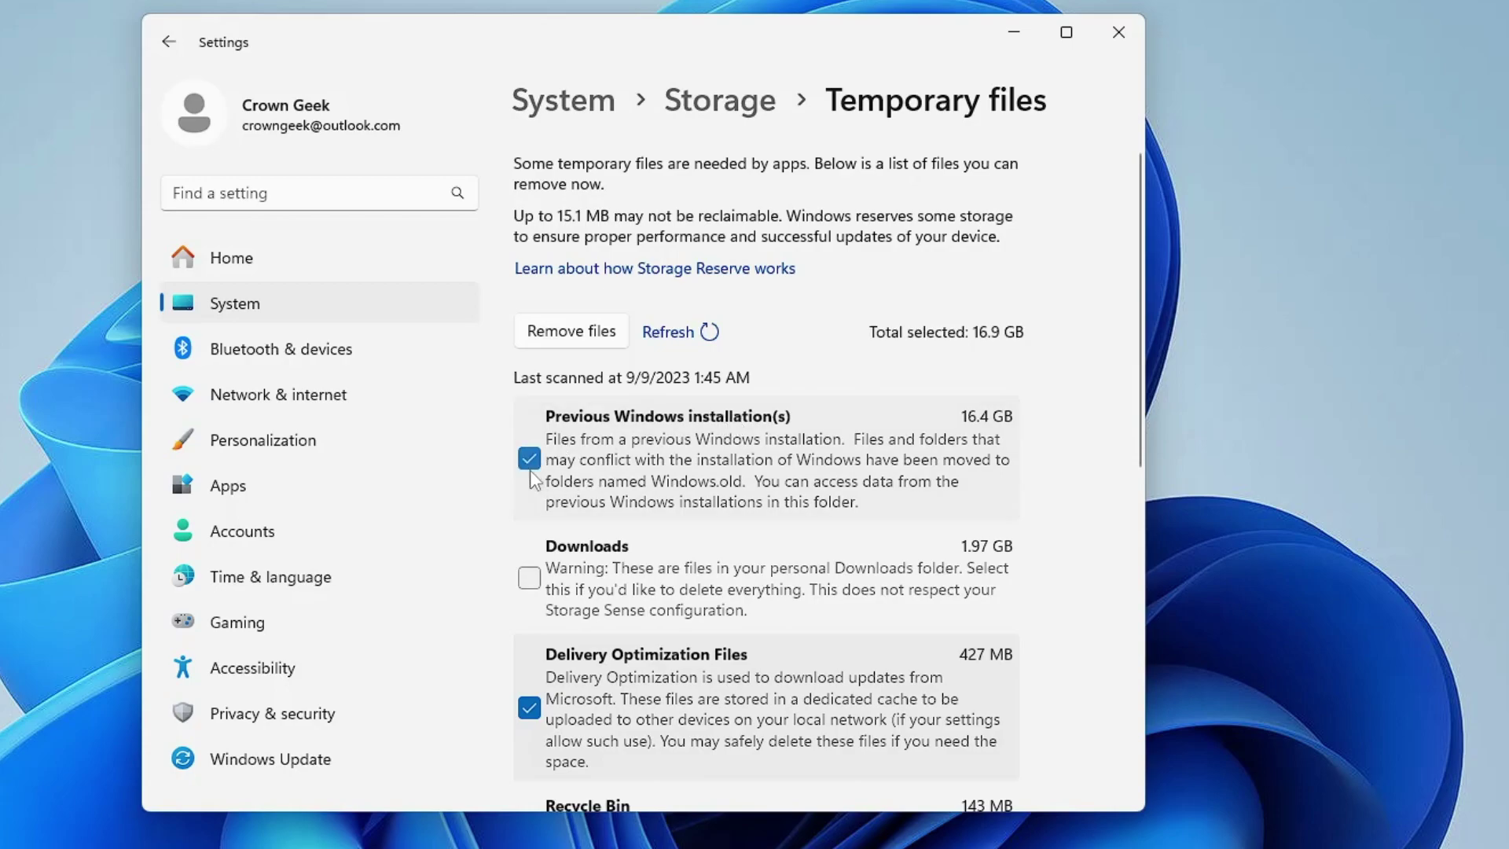
{"action": "scroll", "coordinate": [530, 470], "scroll_direction": "down", "scroll_amount": 3}
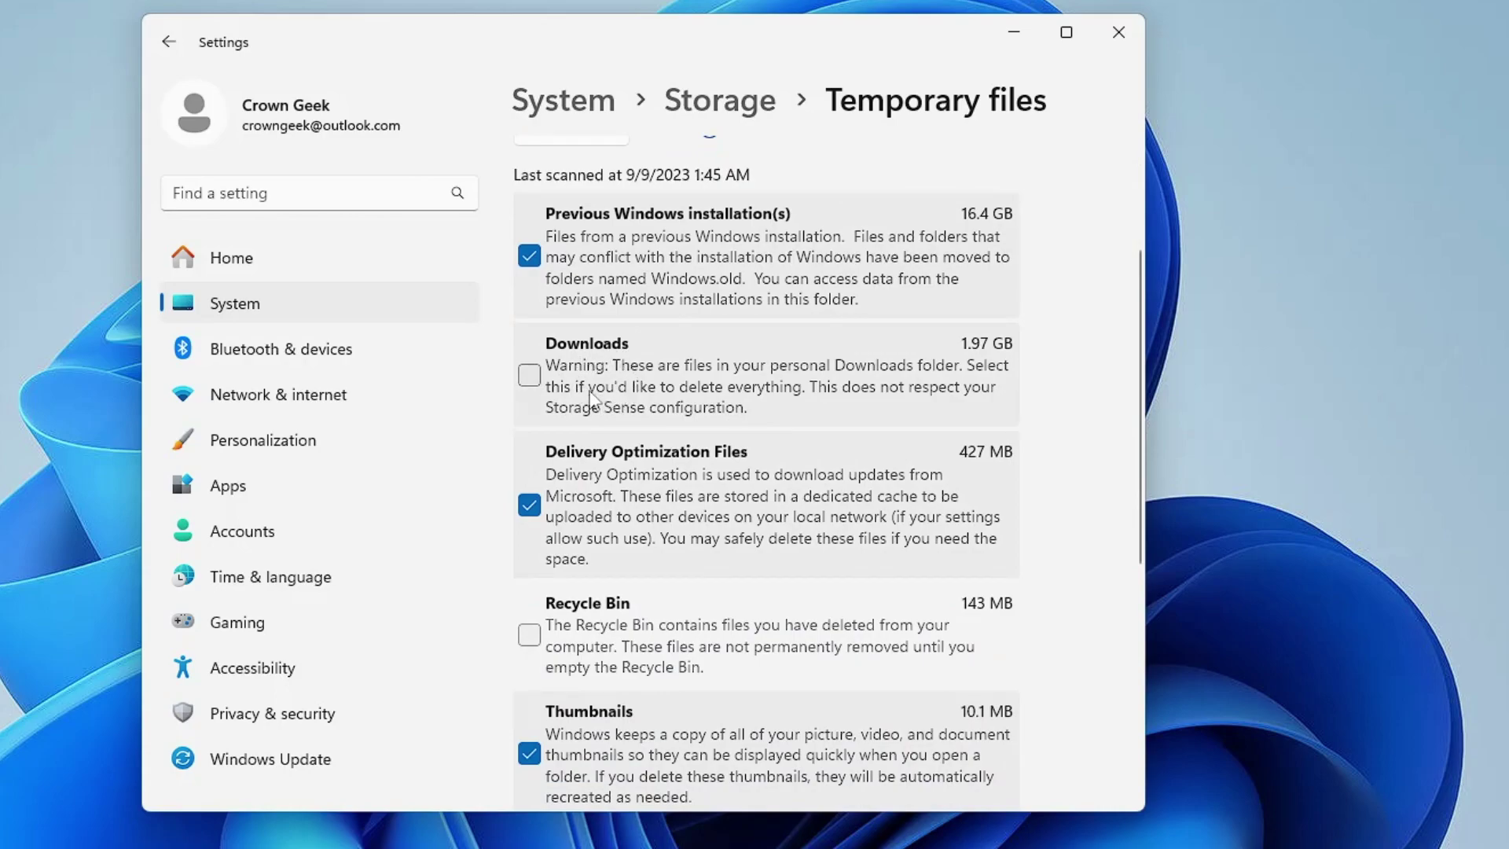
{"action": "left_click", "coordinate": [529, 376]}
{"action": "scroll", "coordinate": [532, 381], "scroll_direction": "down", "scroll_amount": 3}
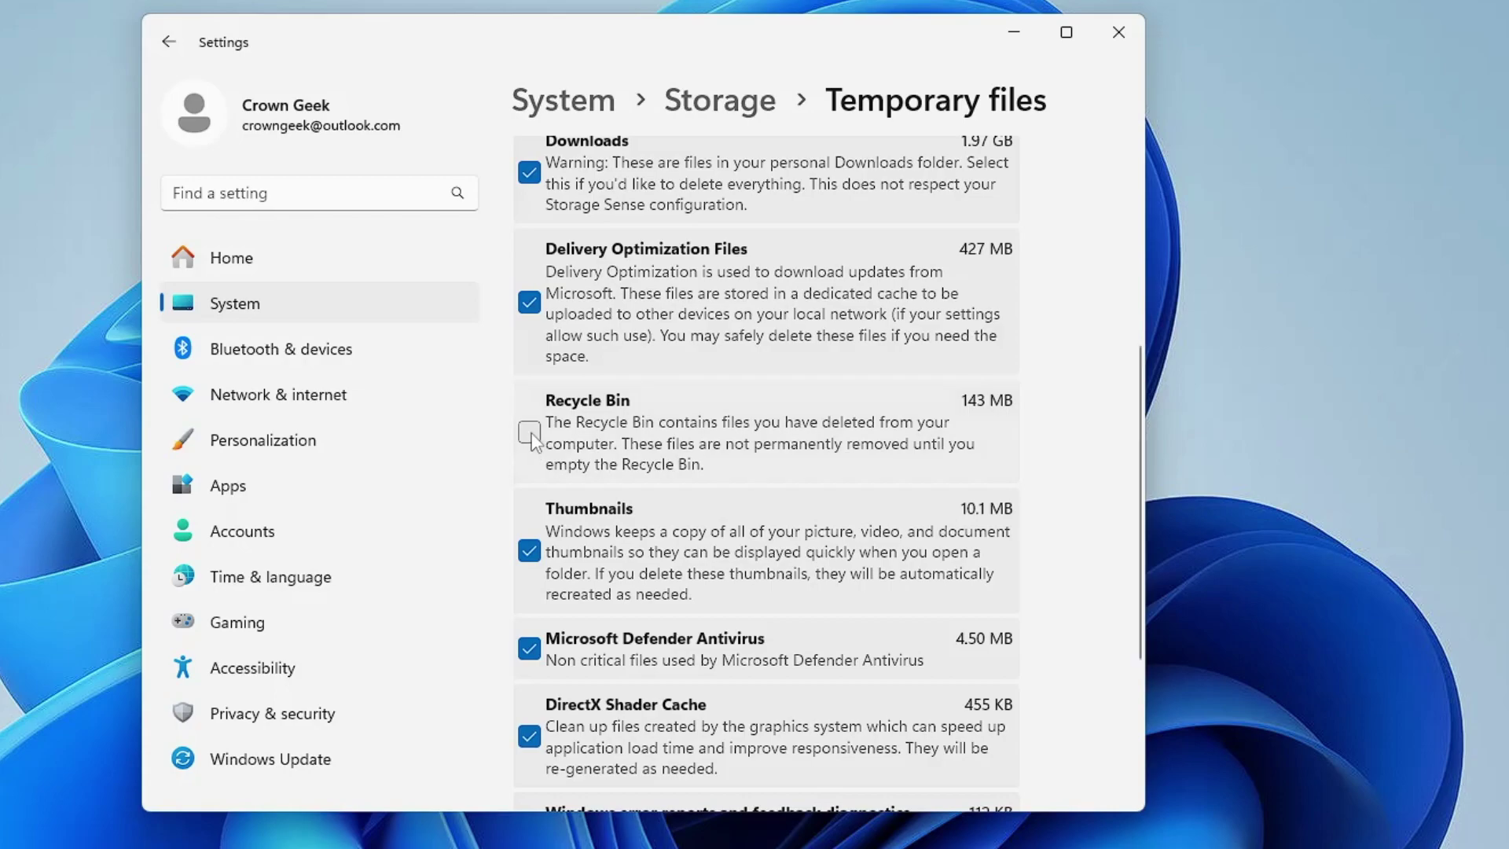
{"action": "left_click", "coordinate": [530, 432]}
{"action": "scroll", "coordinate": [532, 433], "scroll_direction": "down", "scroll_amount": 3}
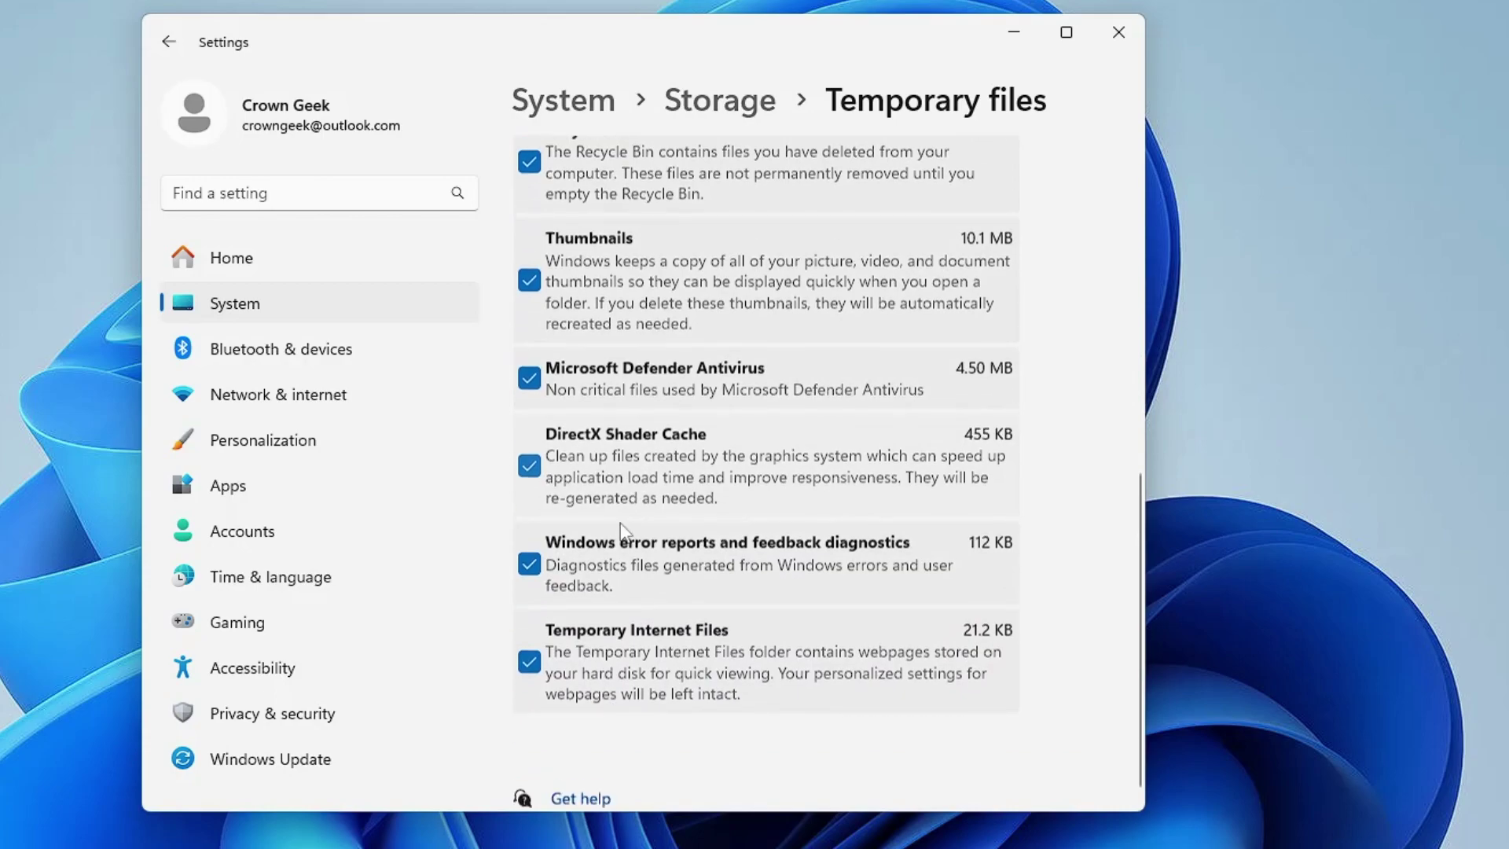
{"action": "scroll", "coordinate": [629, 620], "scroll_direction": "up", "scroll_amount": 8}
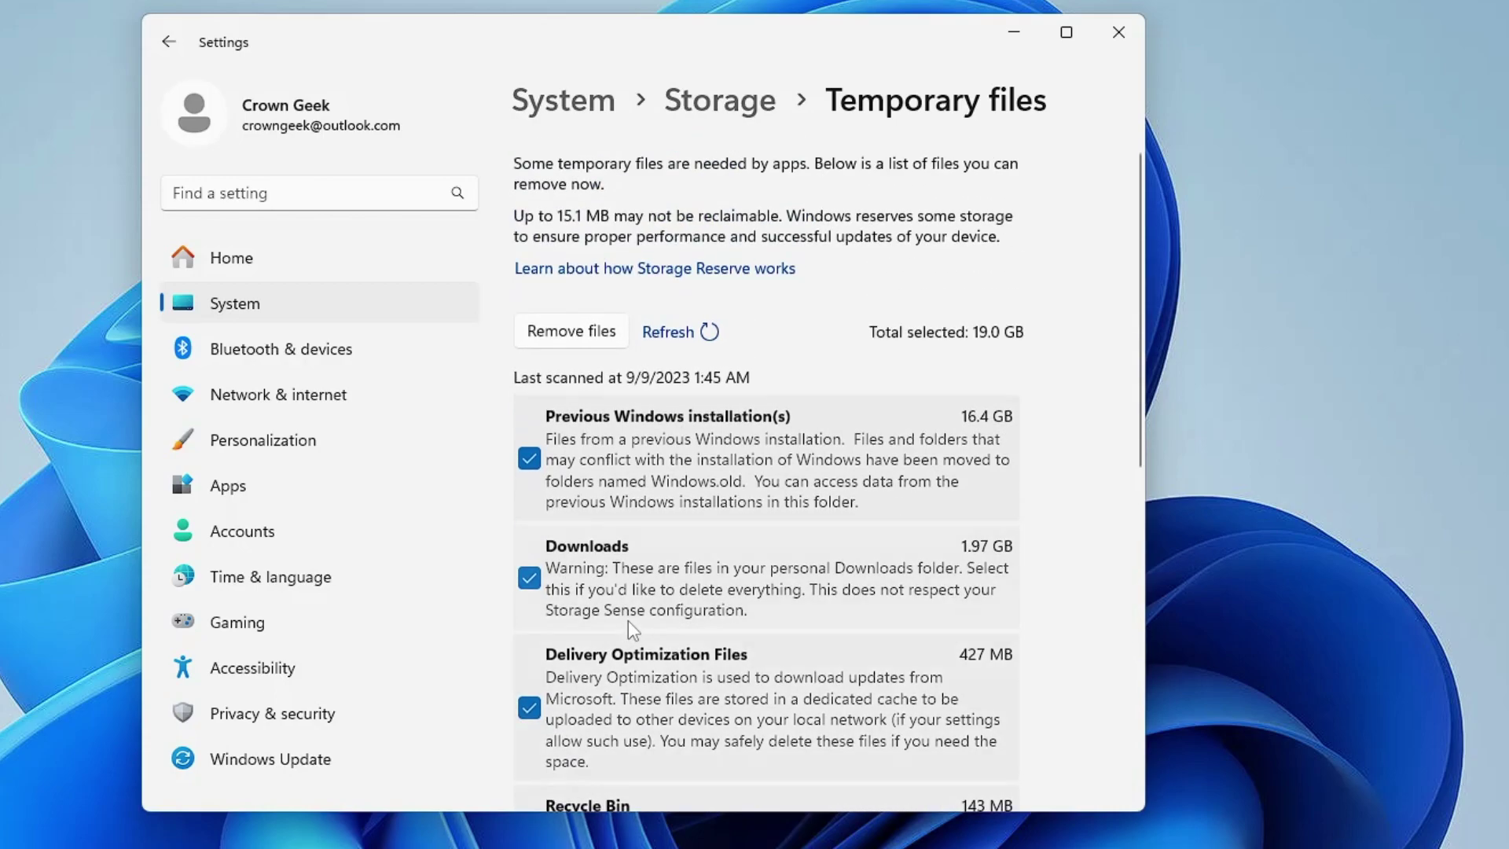
{"action": "left_click", "coordinate": [572, 331]}
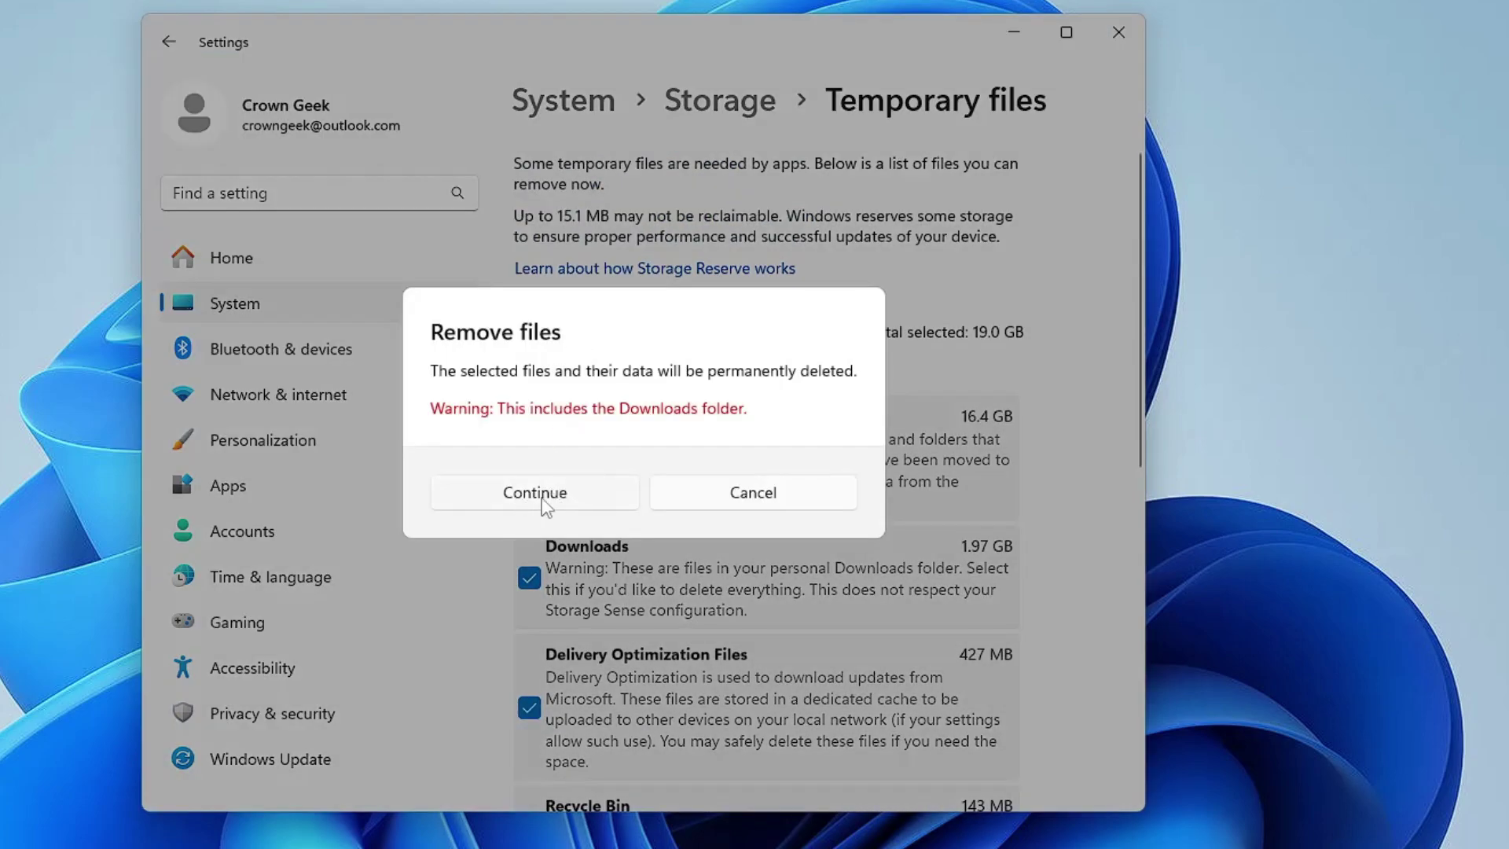
{"action": "left_click", "coordinate": [545, 504]}
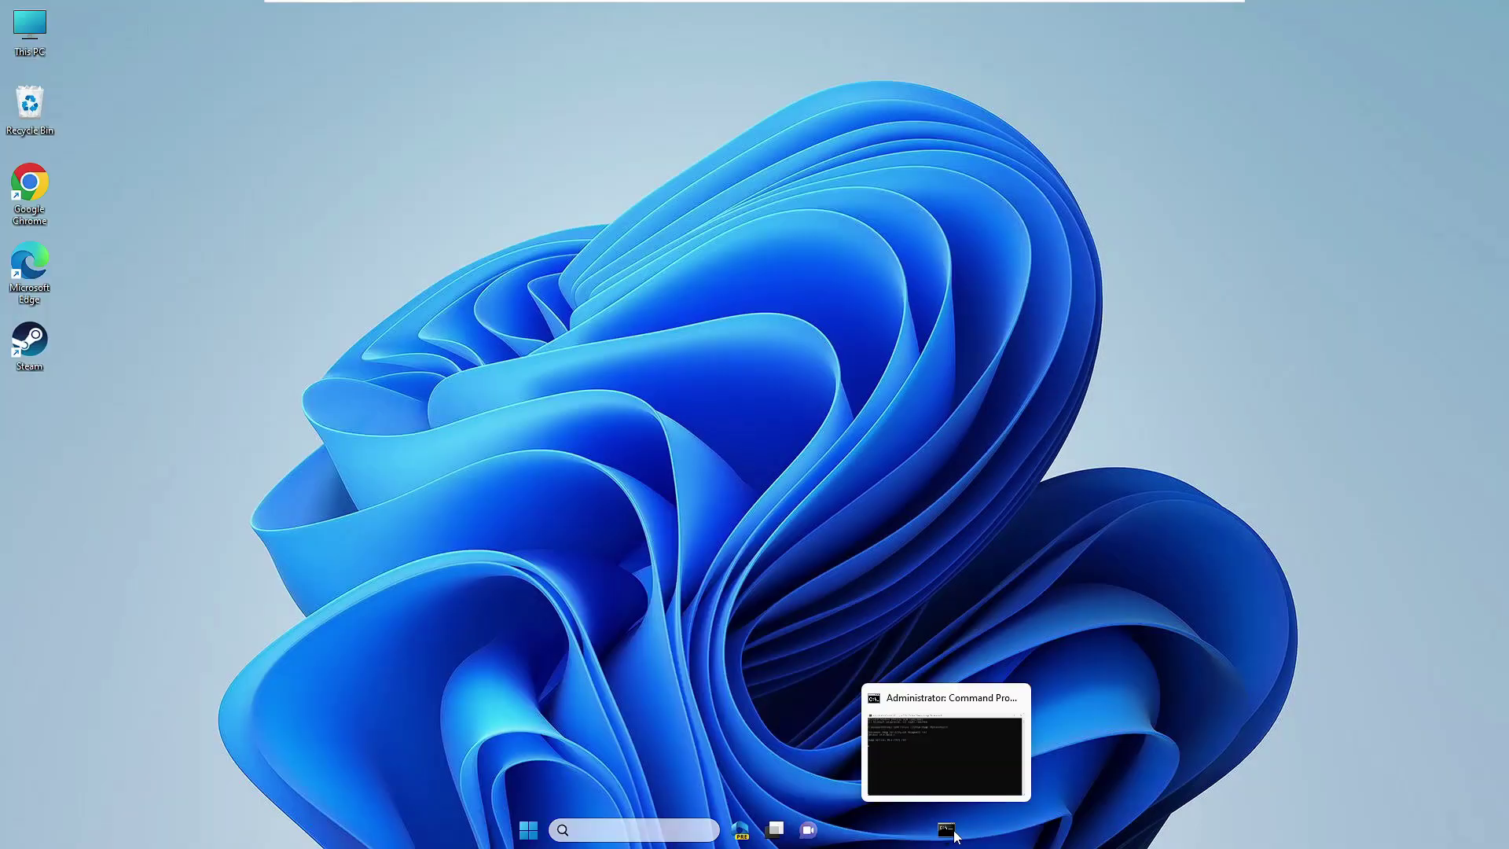
Step: Check the running DISM window, hide it again, and search for 'task'
{"action": "left_click", "coordinate": [948, 830]}
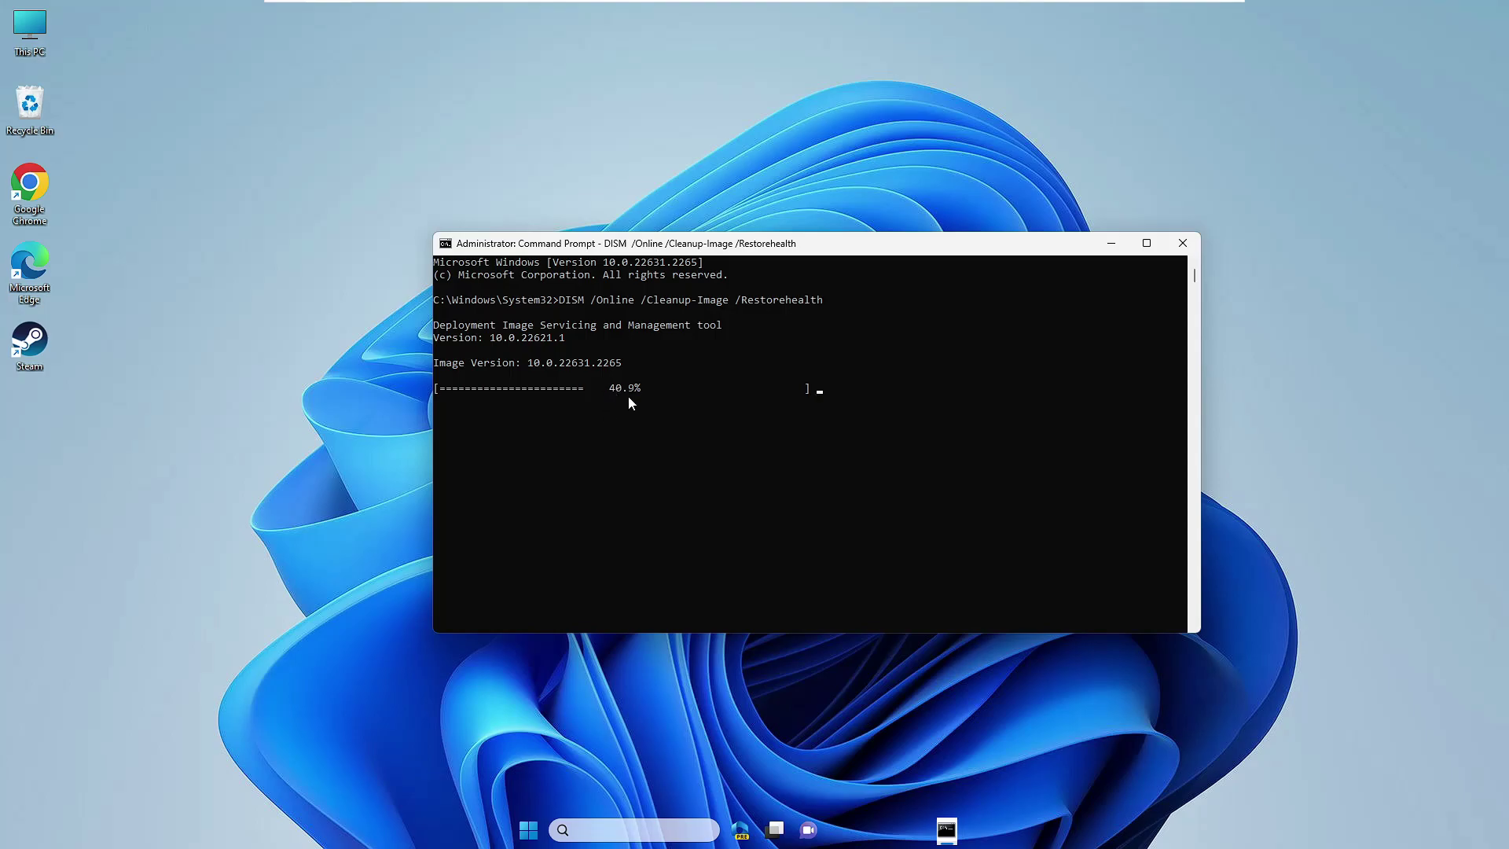
{"action": "left_click", "coordinate": [1111, 246]}
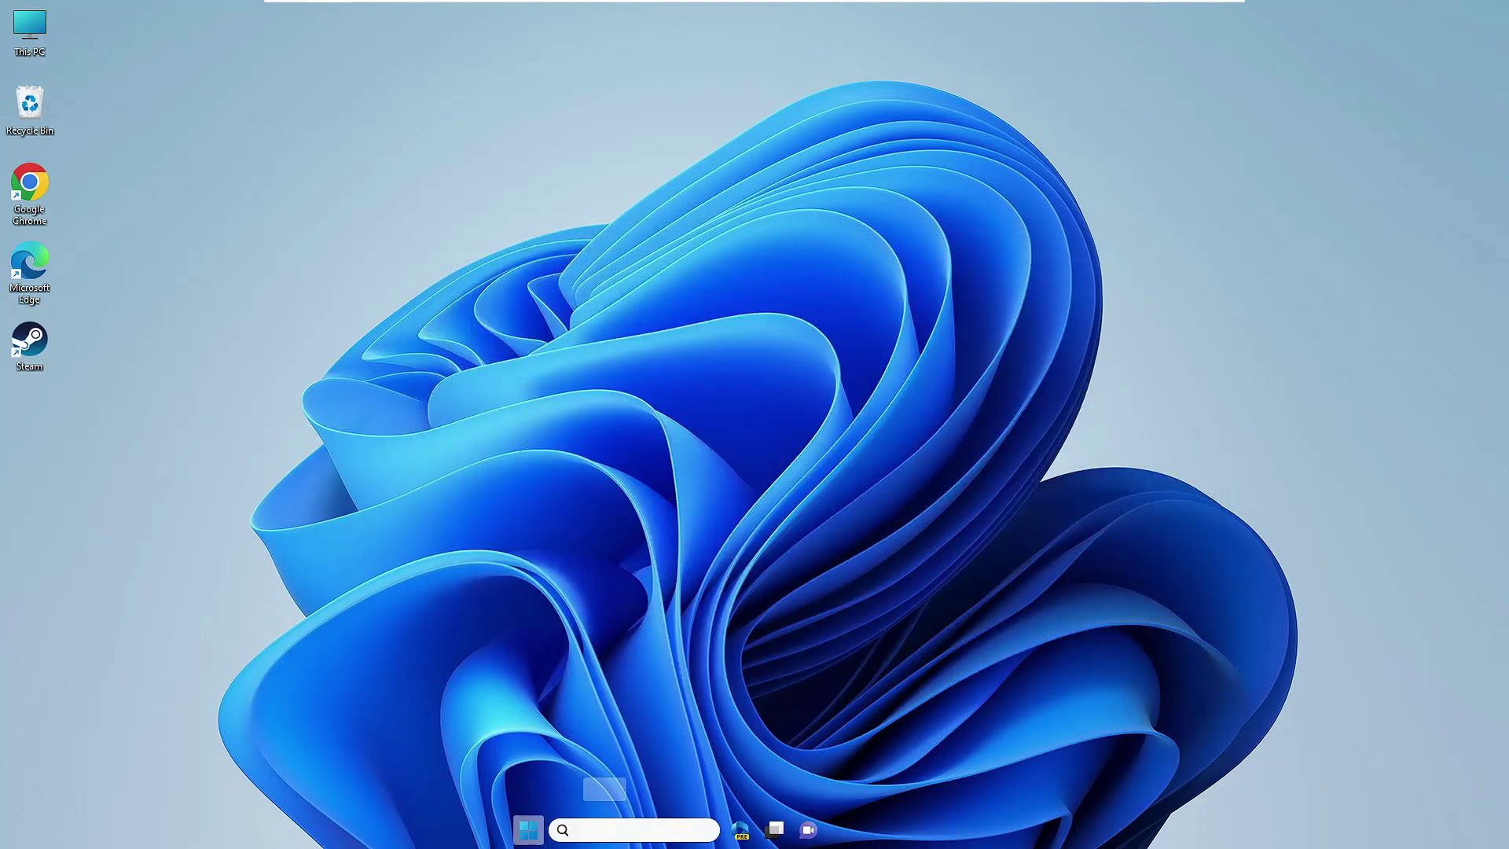
{"action": "left_click", "coordinate": [605, 830]}
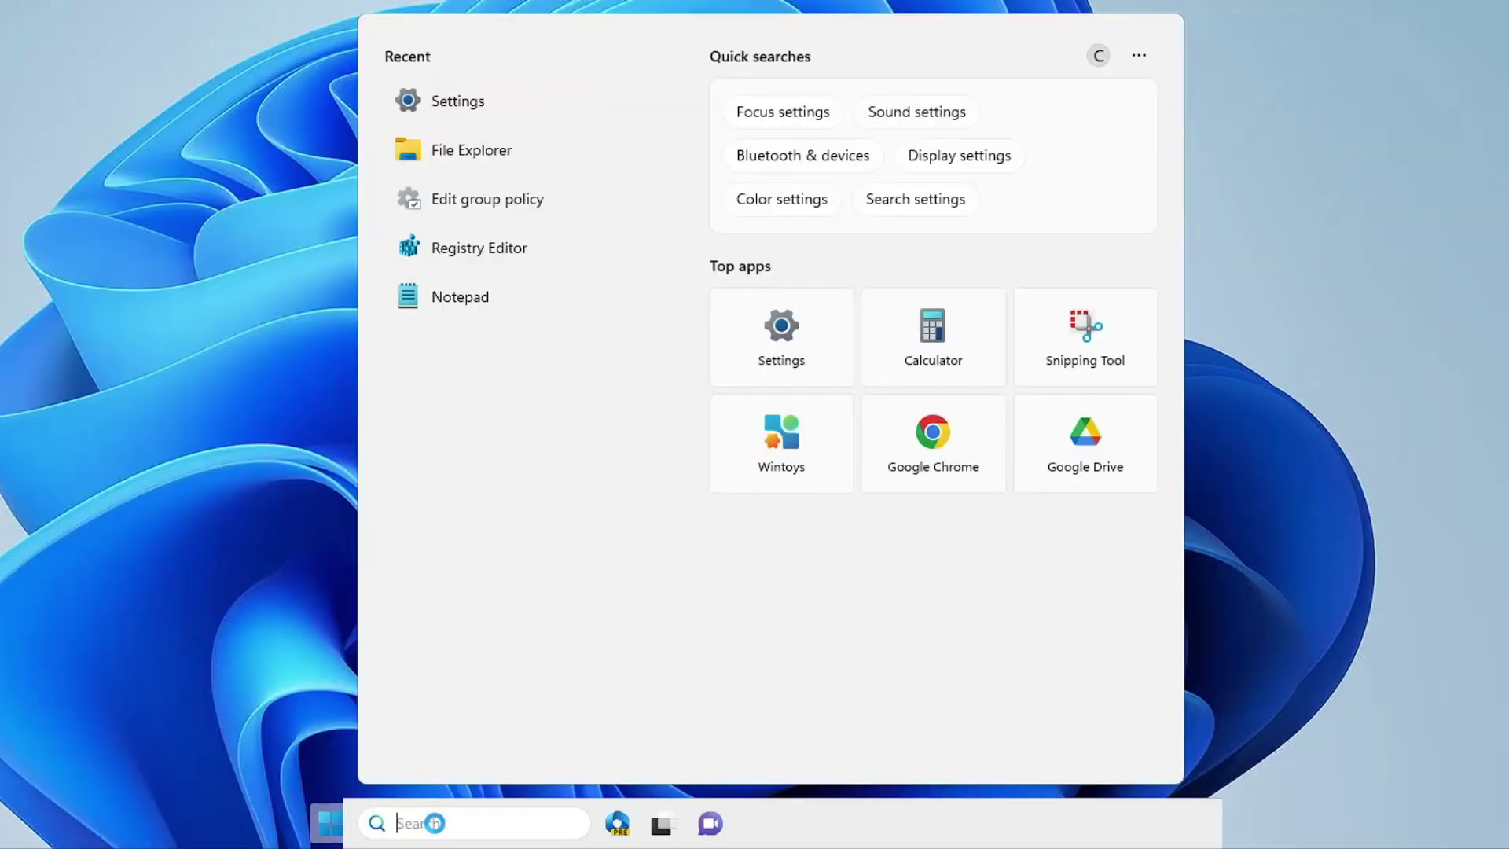
{"action": "type", "text": "task"}
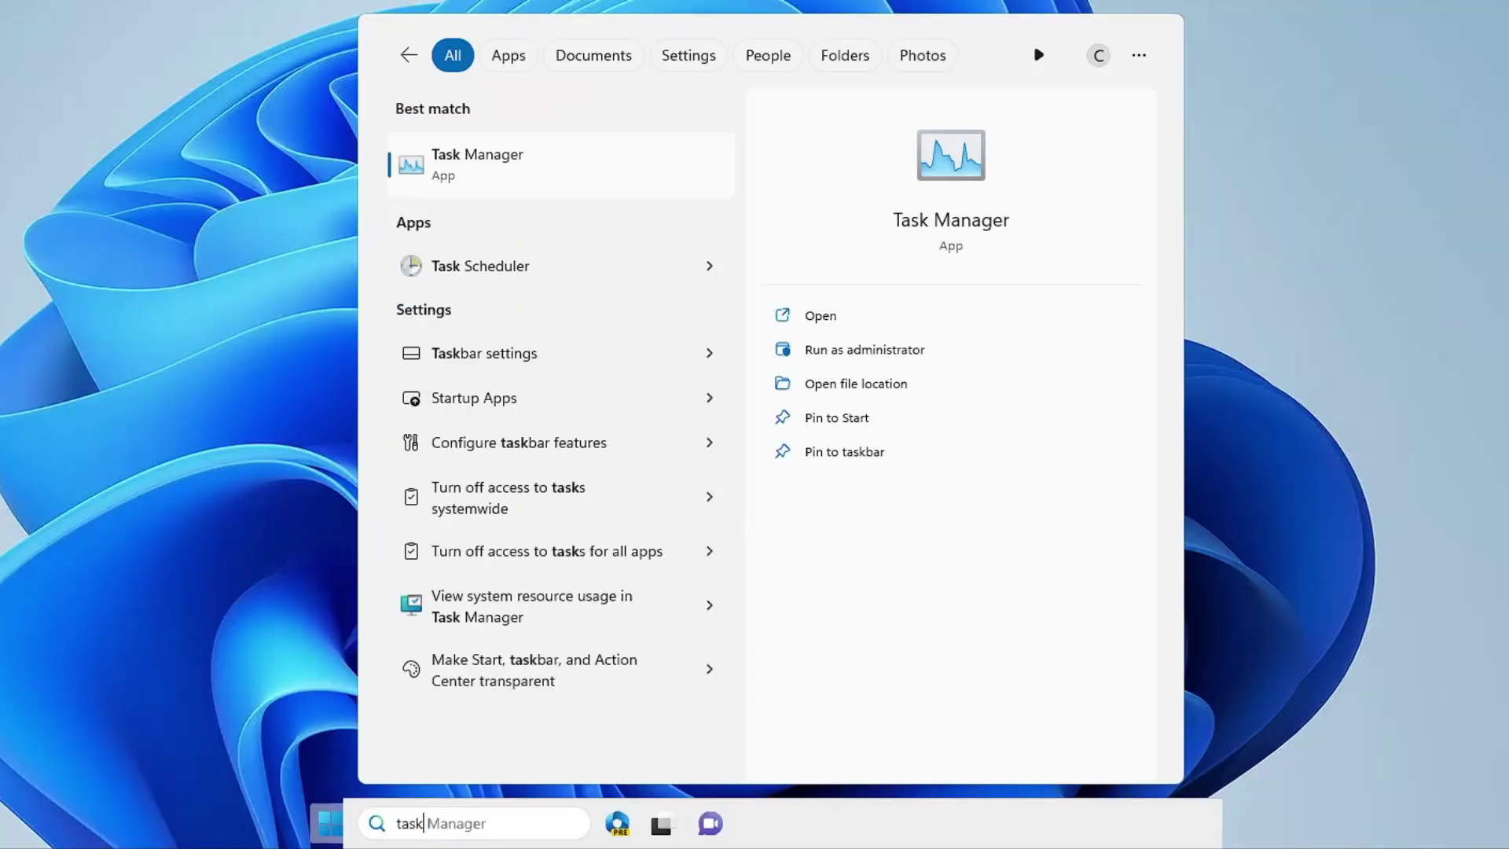
Step: In Task Manager's Startup apps, review the entries and disable vmtoolsd.exe
{"action": "left_click", "coordinate": [506, 161]}
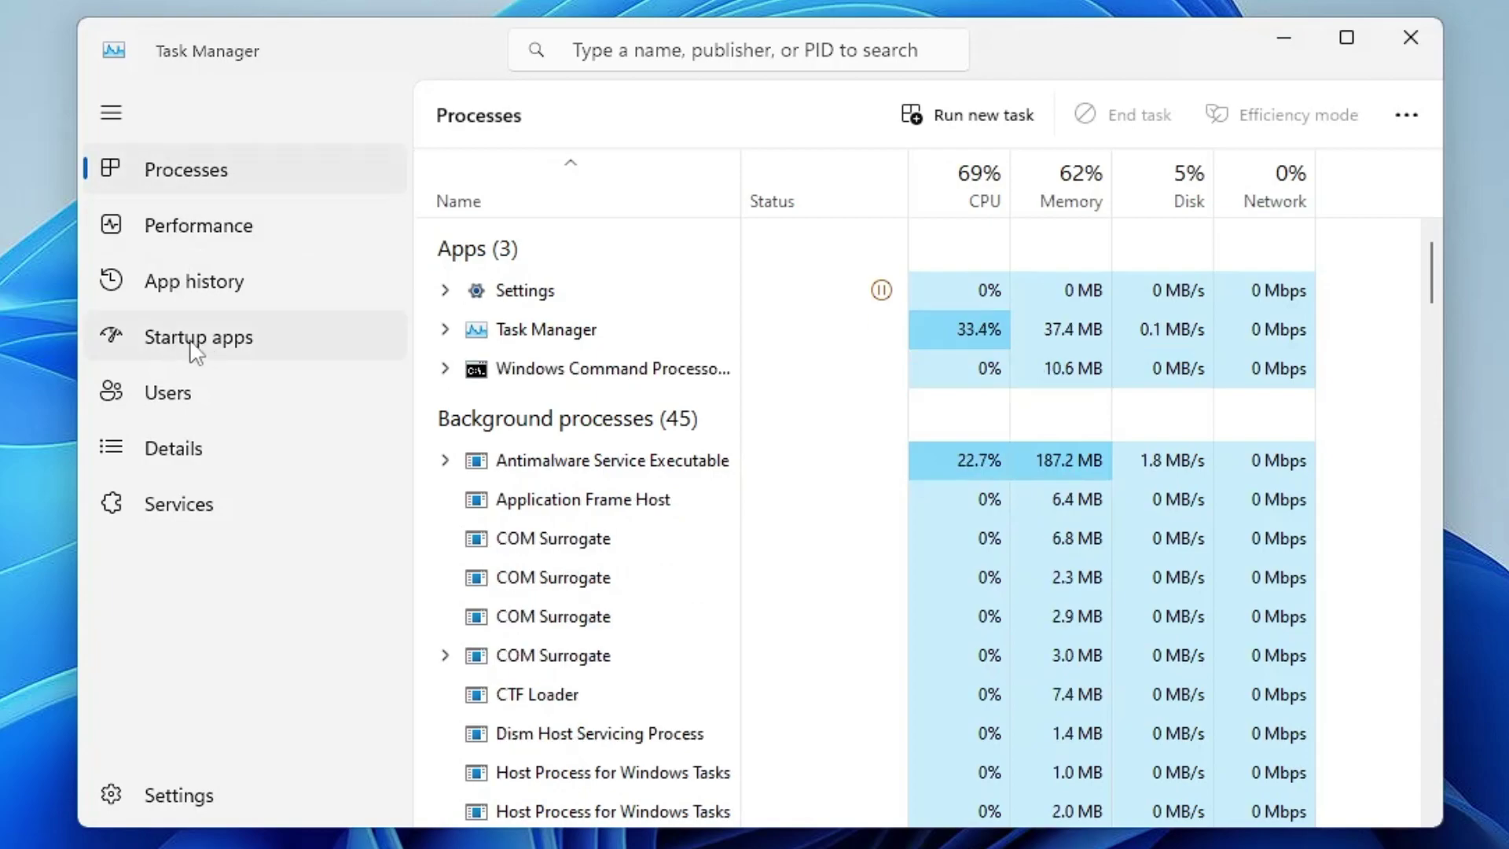
{"action": "left_click", "coordinate": [211, 346]}
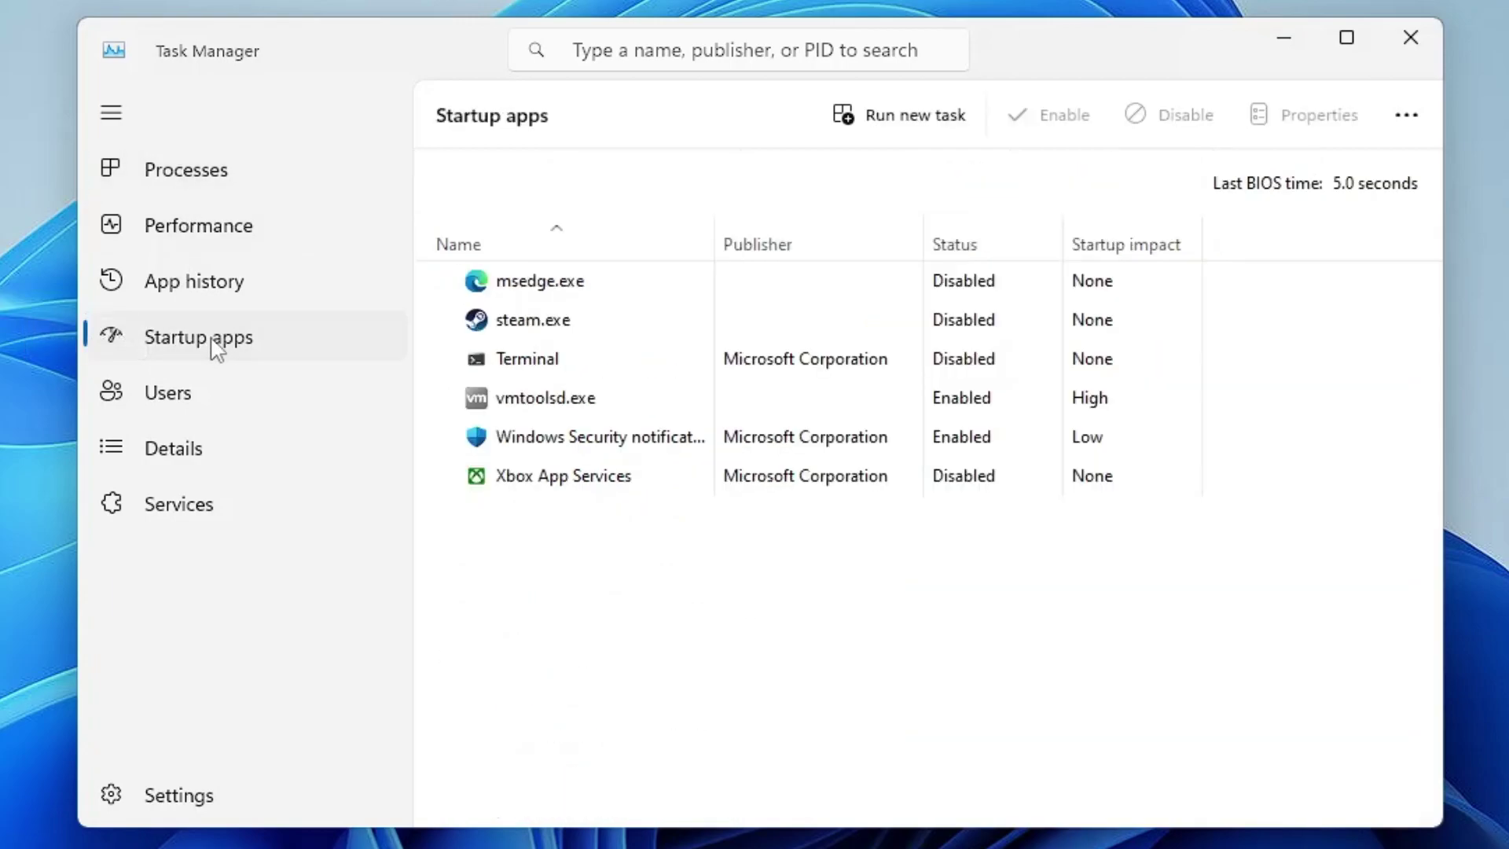
{"action": "left_click", "coordinate": [548, 316]}
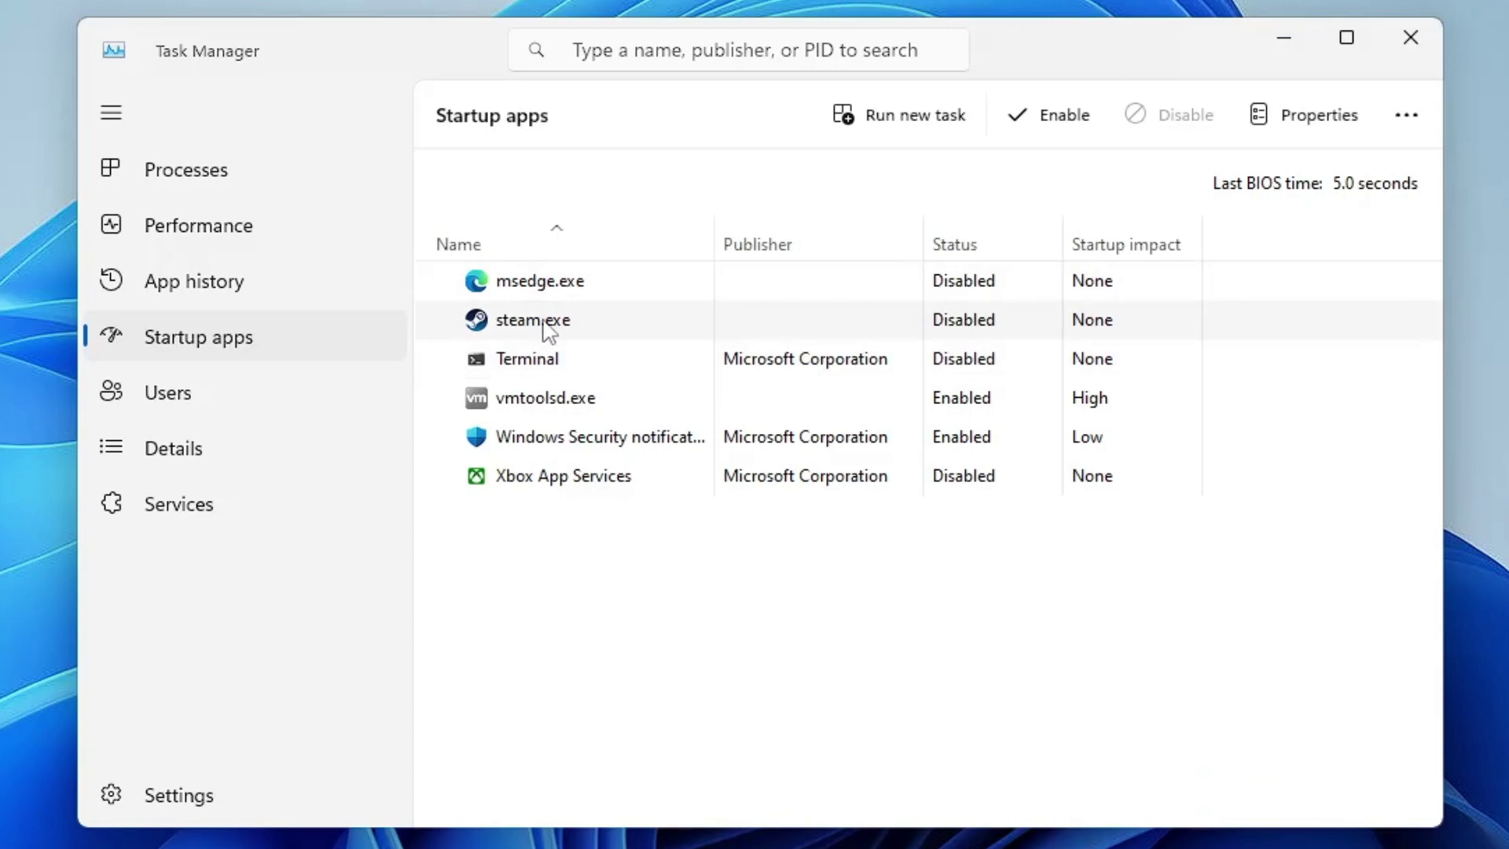
{"action": "left_click", "coordinate": [548, 295]}
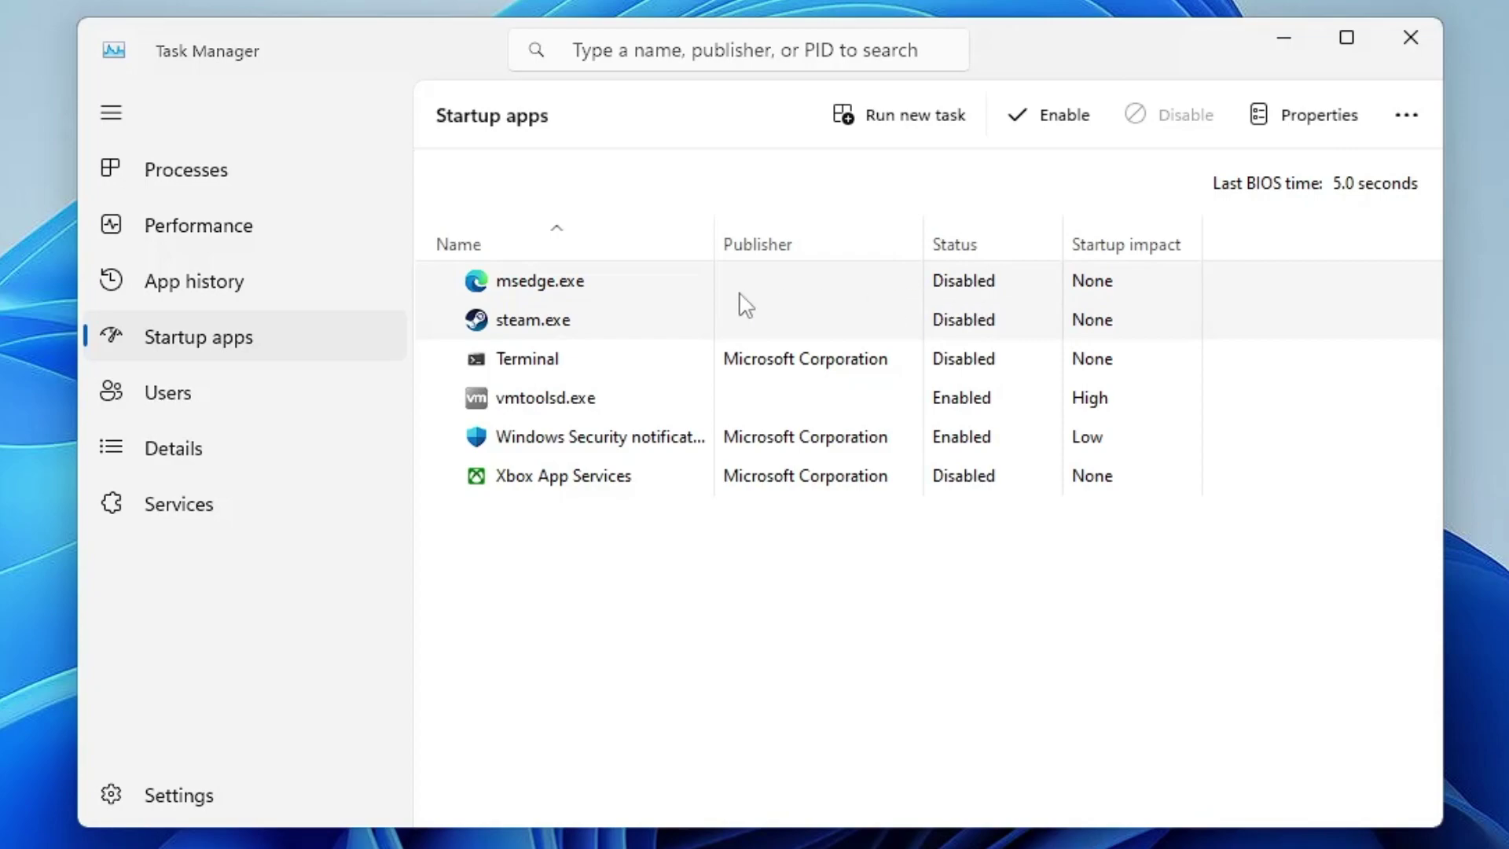
{"action": "right_click", "coordinate": [561, 410]}
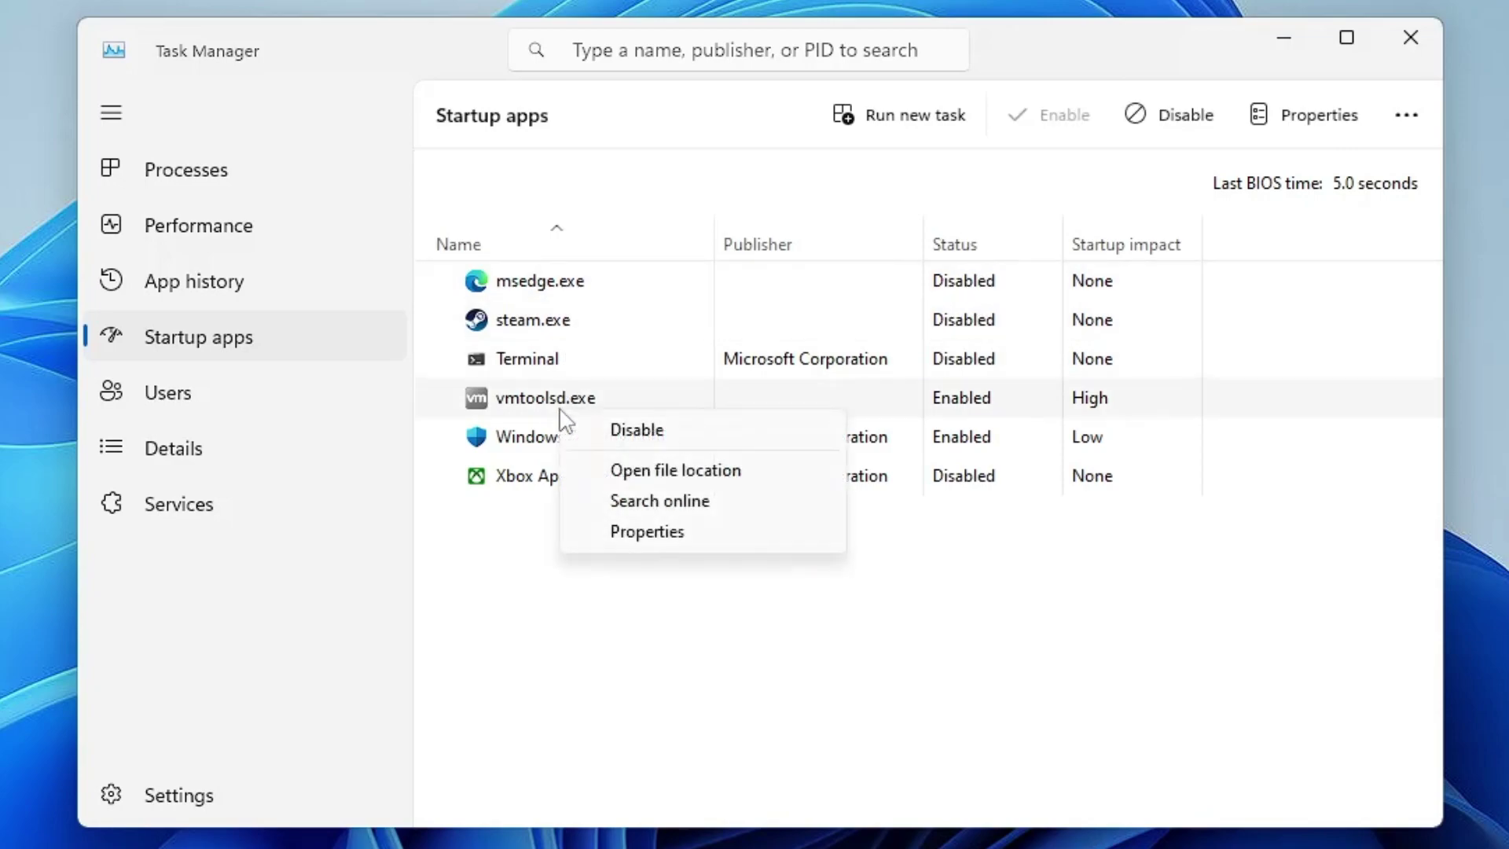
{"action": "left_click", "coordinate": [627, 434]}
Step: Close Task Manager and open Performance Options via sysdm.cpl's Advanced tab
{"action": "left_click", "coordinate": [1412, 39]}
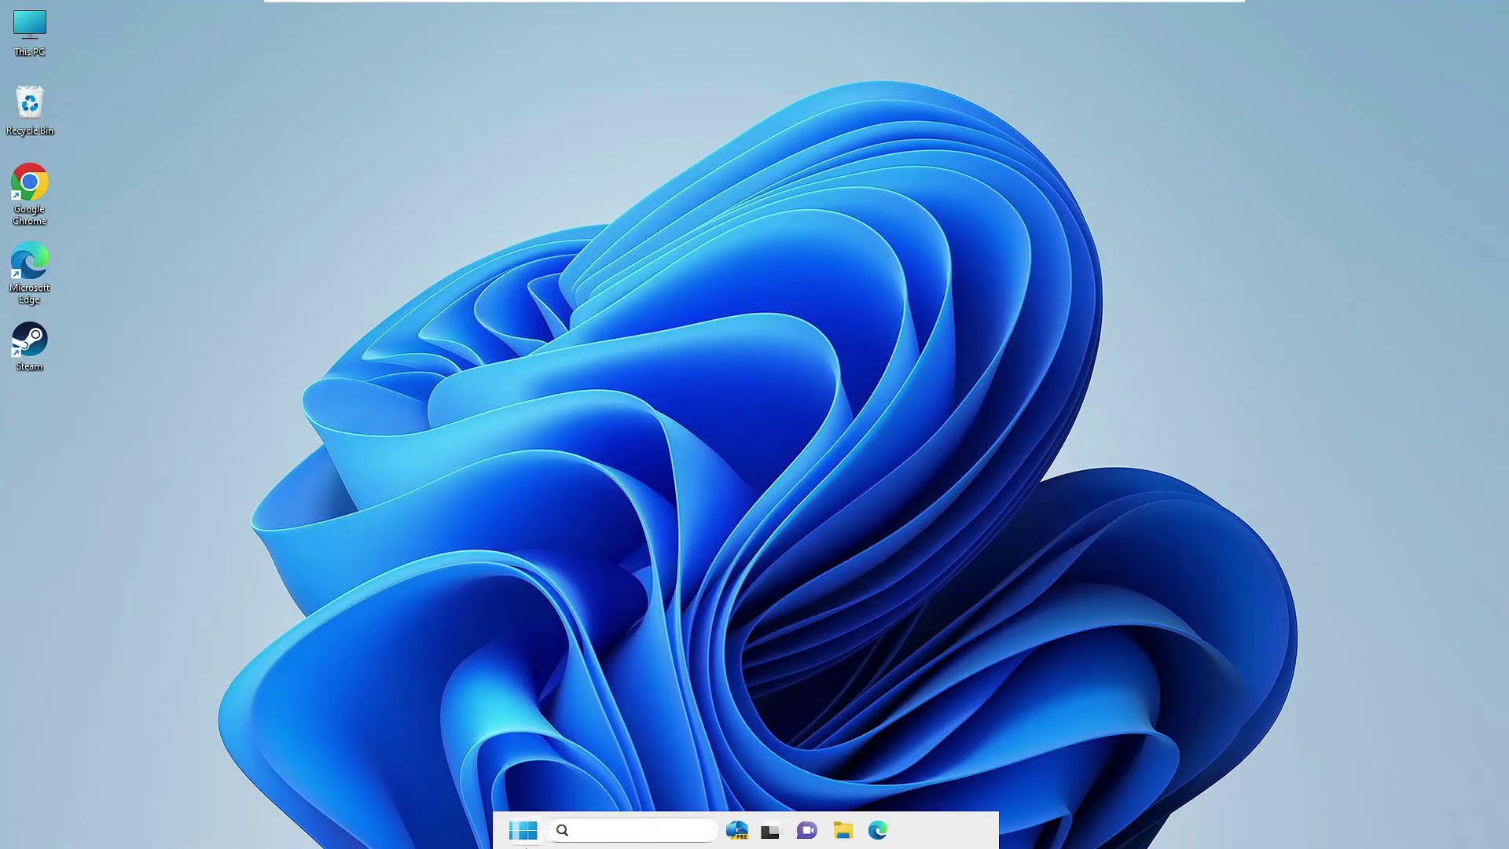
{"action": "left_click", "coordinate": [612, 832]}
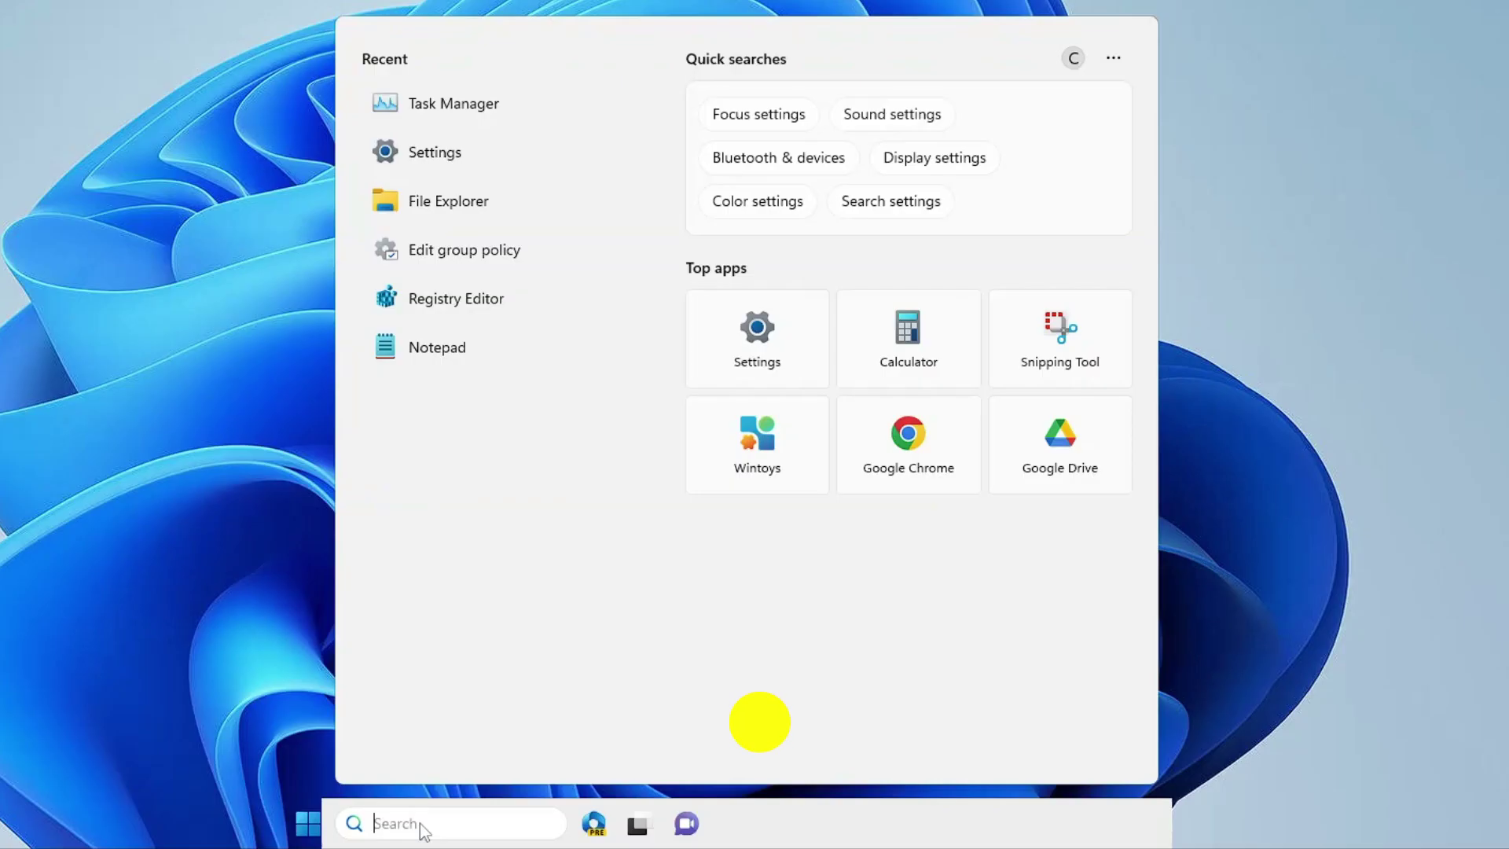
{"action": "type", "text": "sysdm"}
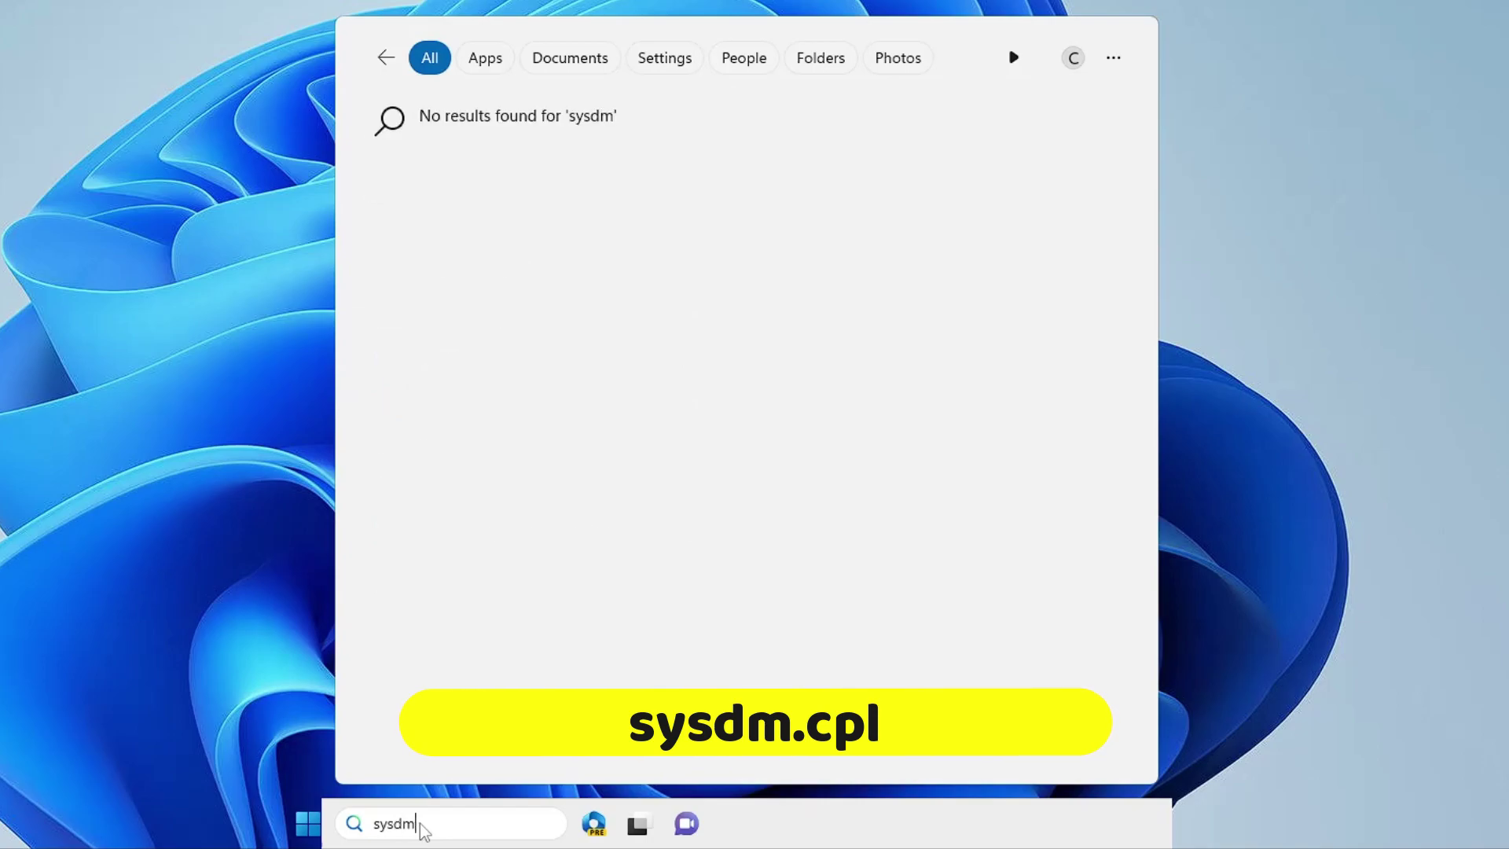
{"action": "type", "text": ".cpl"}
{"action": "key", "text": "Return"}
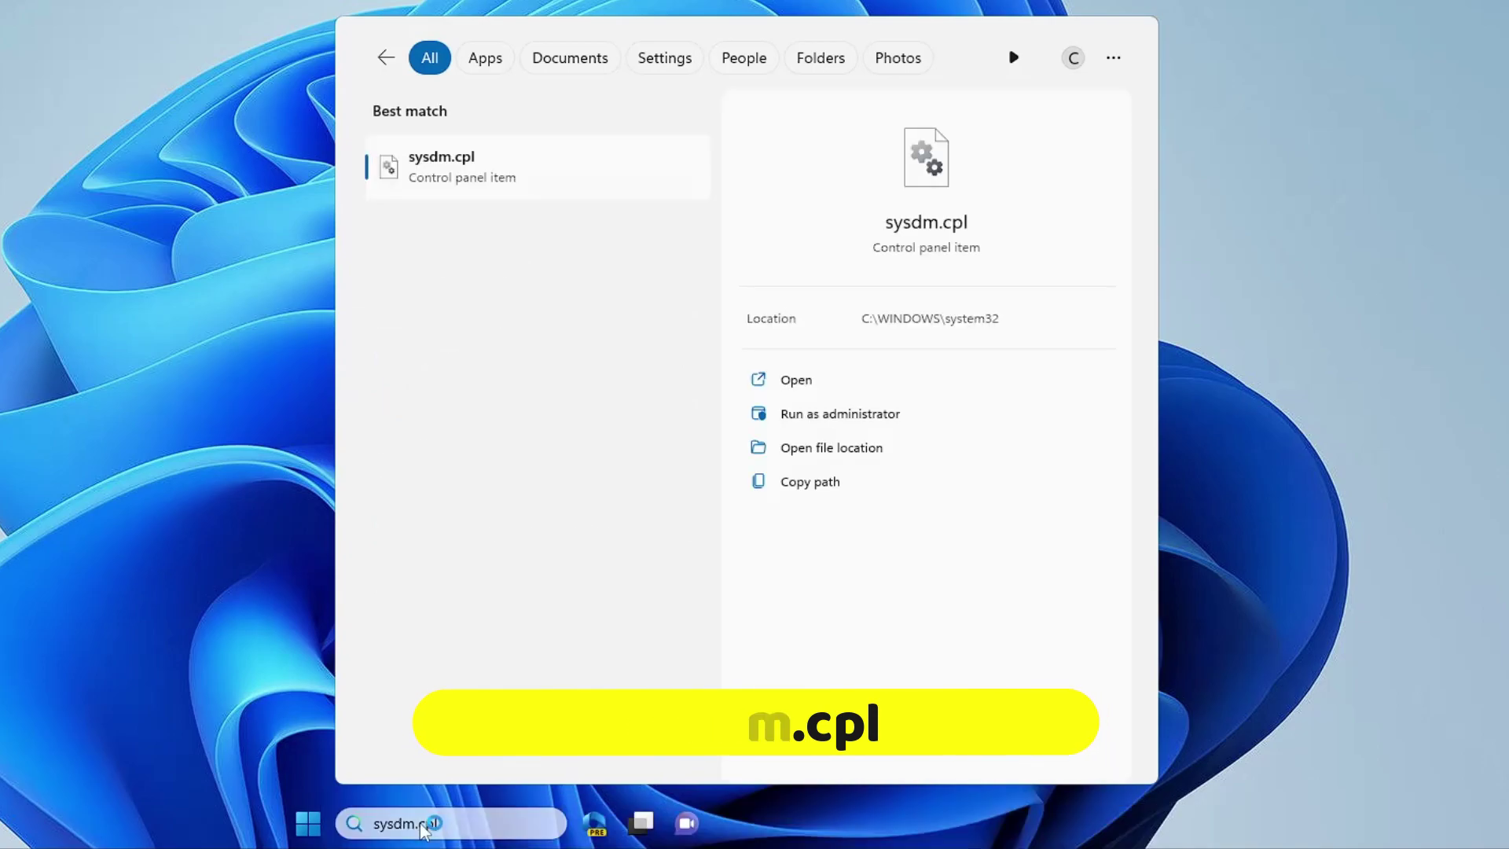
{"action": "left_click_drag", "start_coordinate": [34, 2], "coordinate": [555, 5]}
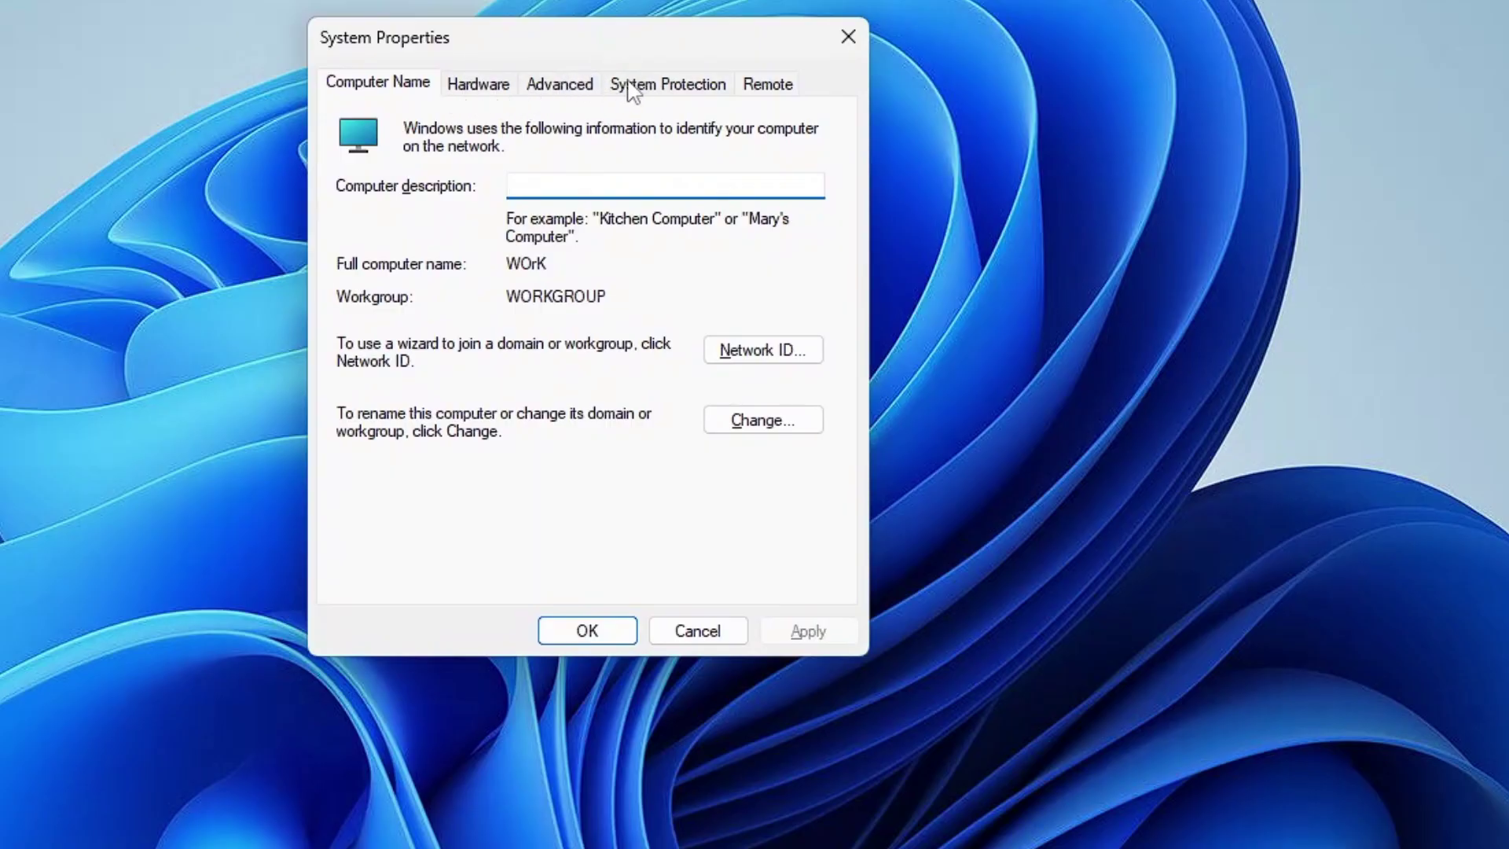
{"action": "left_click", "coordinate": [586, 90]}
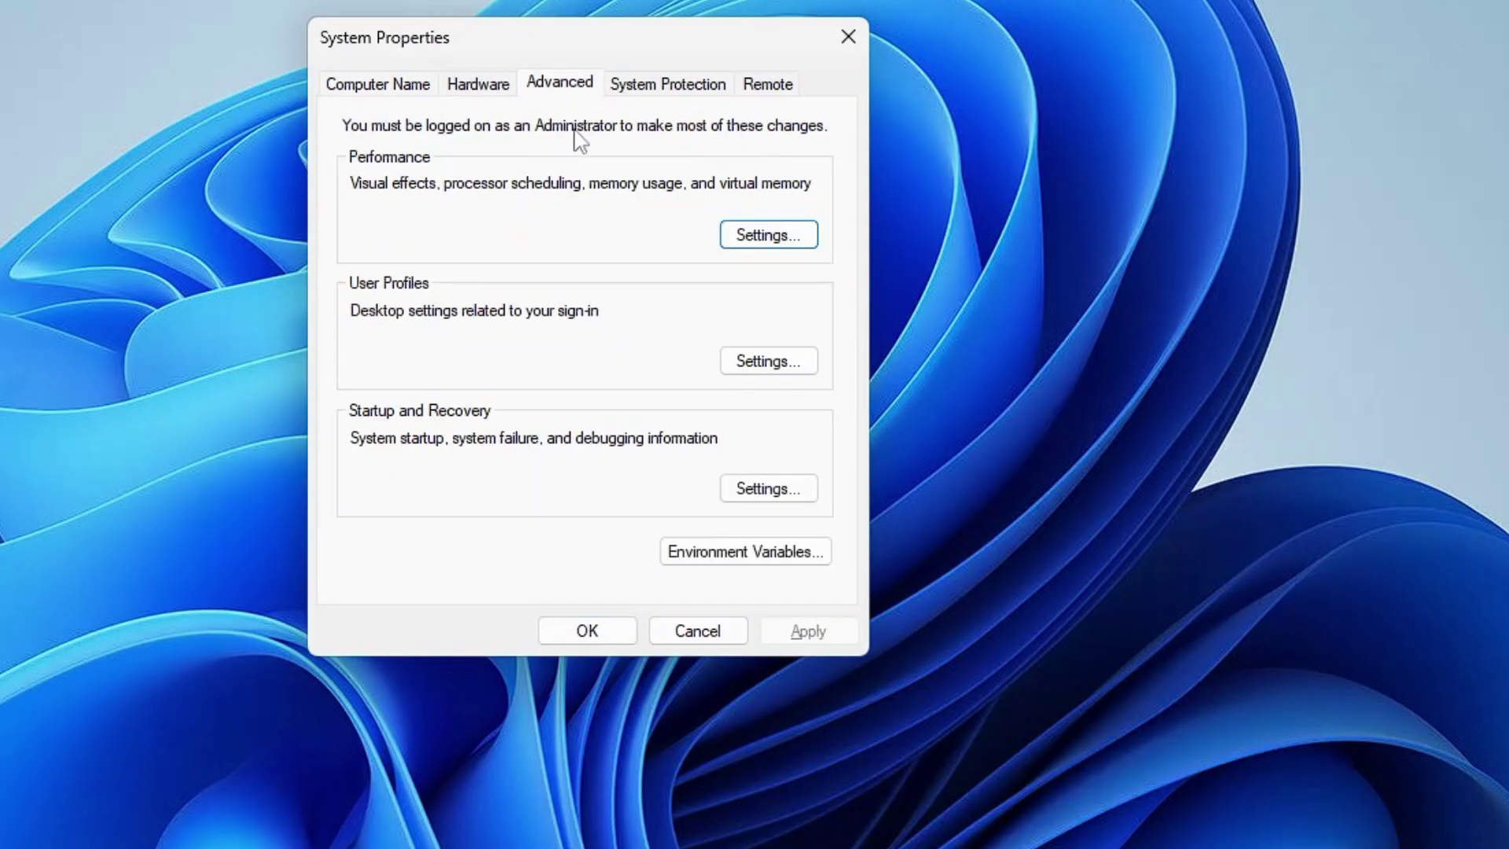
{"action": "left_click", "coordinate": [752, 237]}
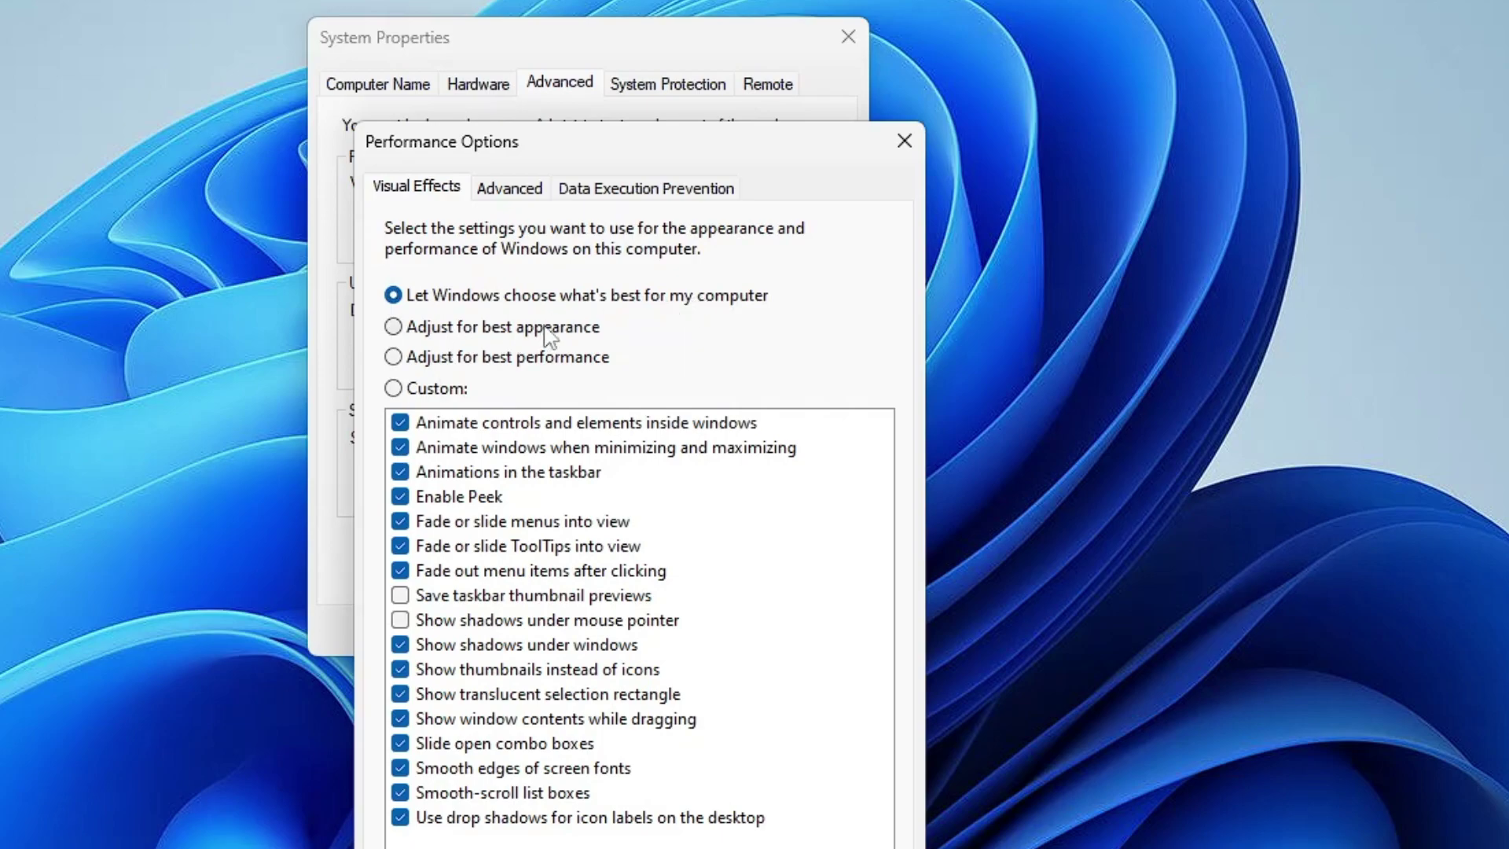
Step: Use Custom visual effects keeping only thumbnails, window contents while dragging and smooth fonts
{"action": "left_click", "coordinate": [450, 361]}
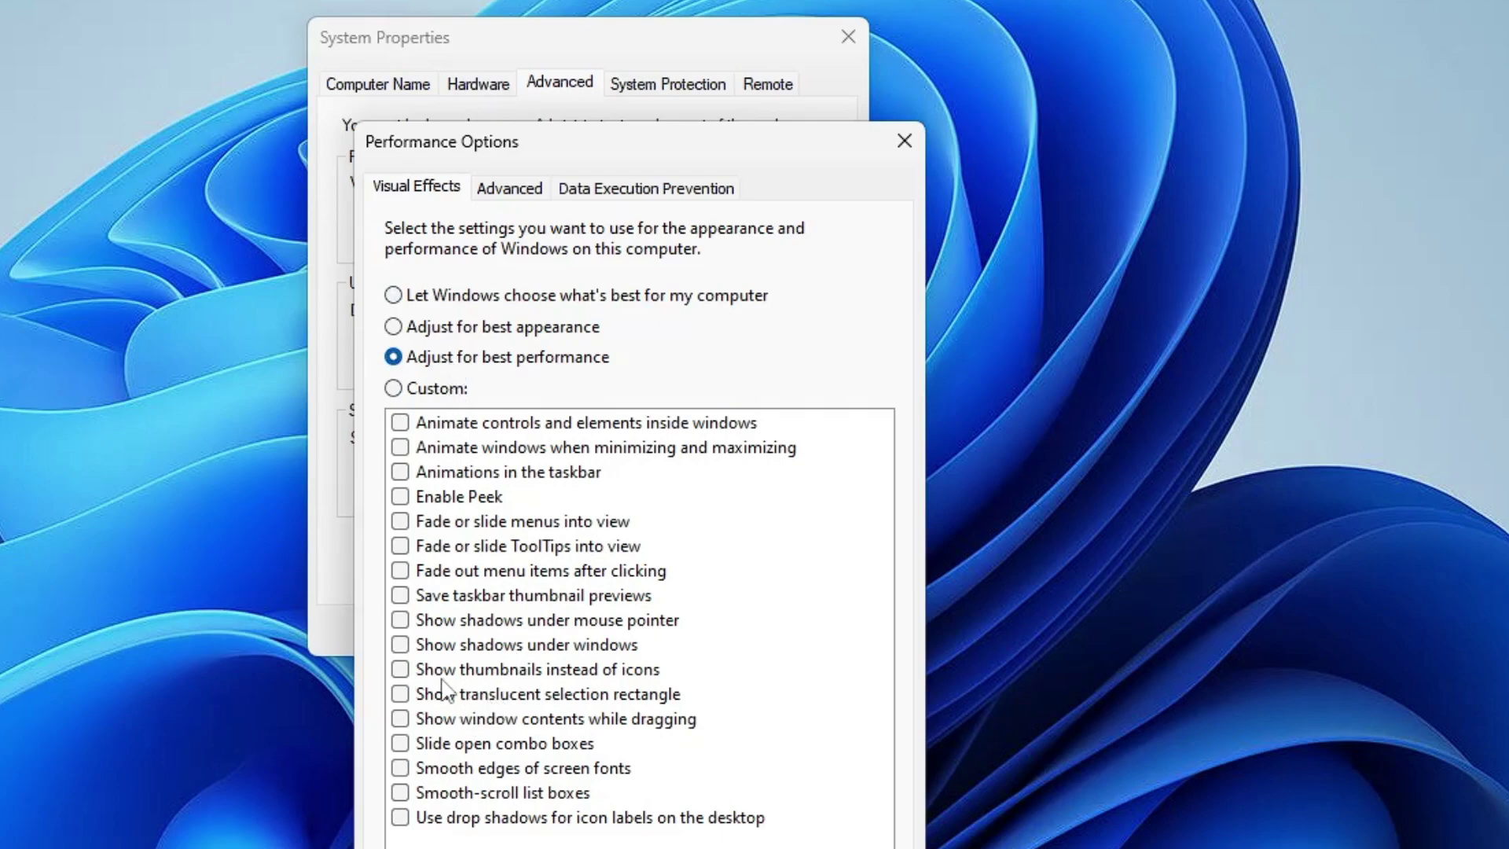
{"action": "left_click", "coordinate": [399, 671]}
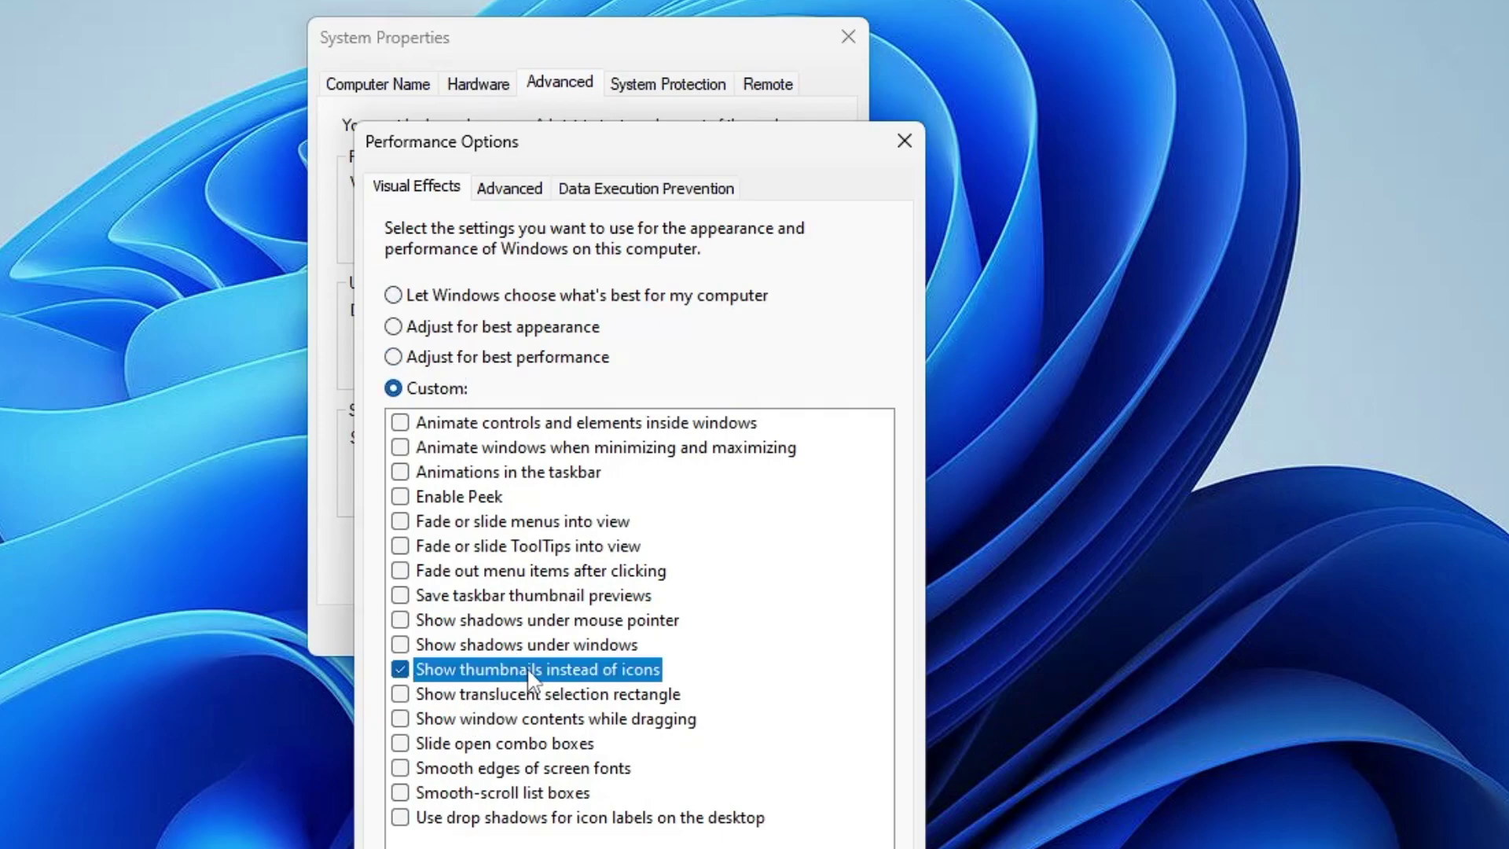
{"action": "left_click", "coordinate": [400, 719]}
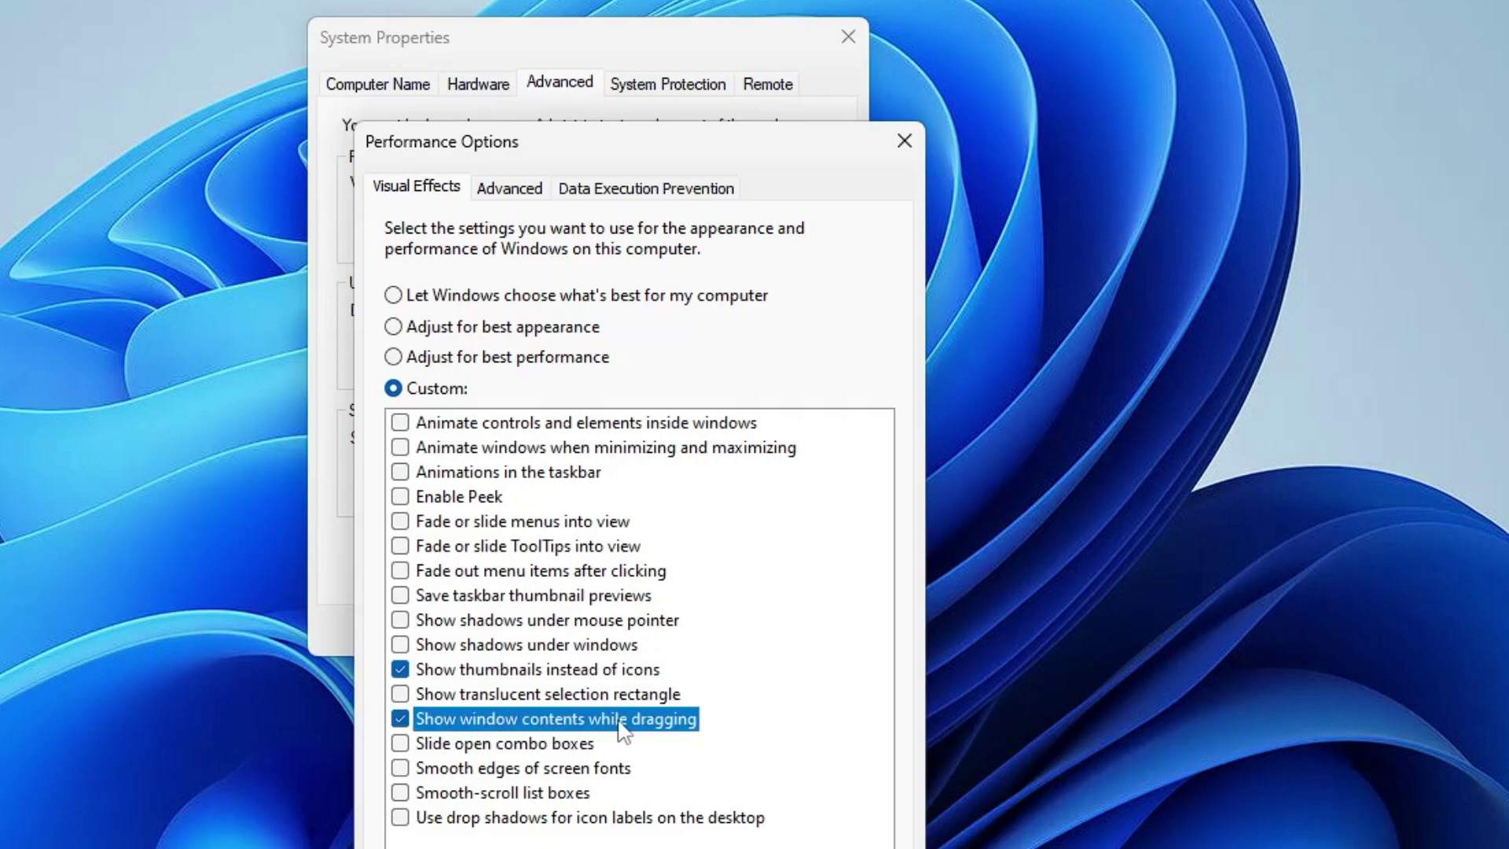
{"action": "left_click", "coordinate": [400, 768]}
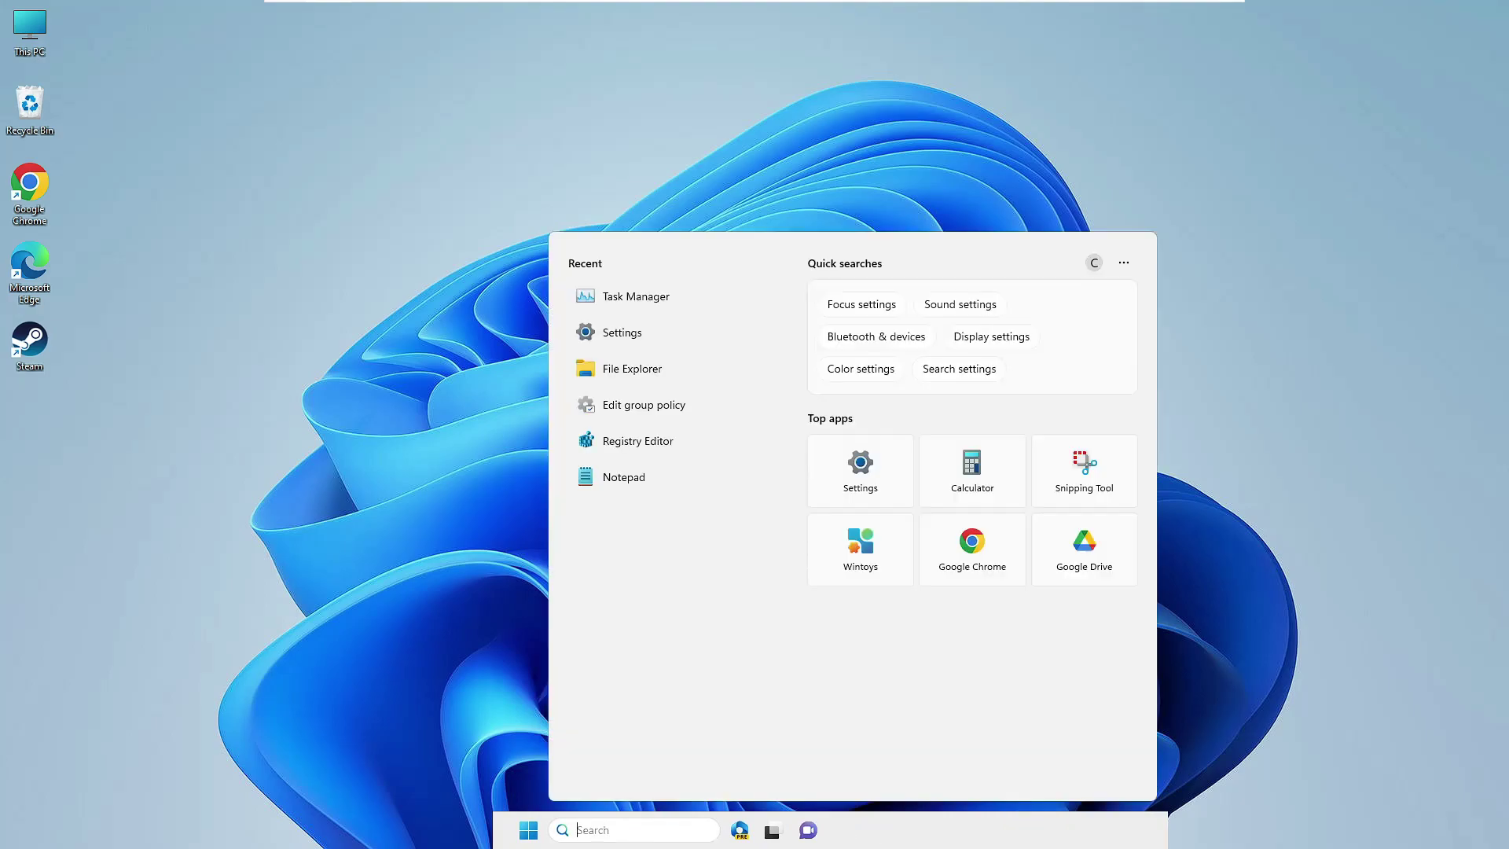
Step: Turn Transparency effects off under Personalization > Colors, then go to Privacy & security
{"action": "type", "text": "settings"}
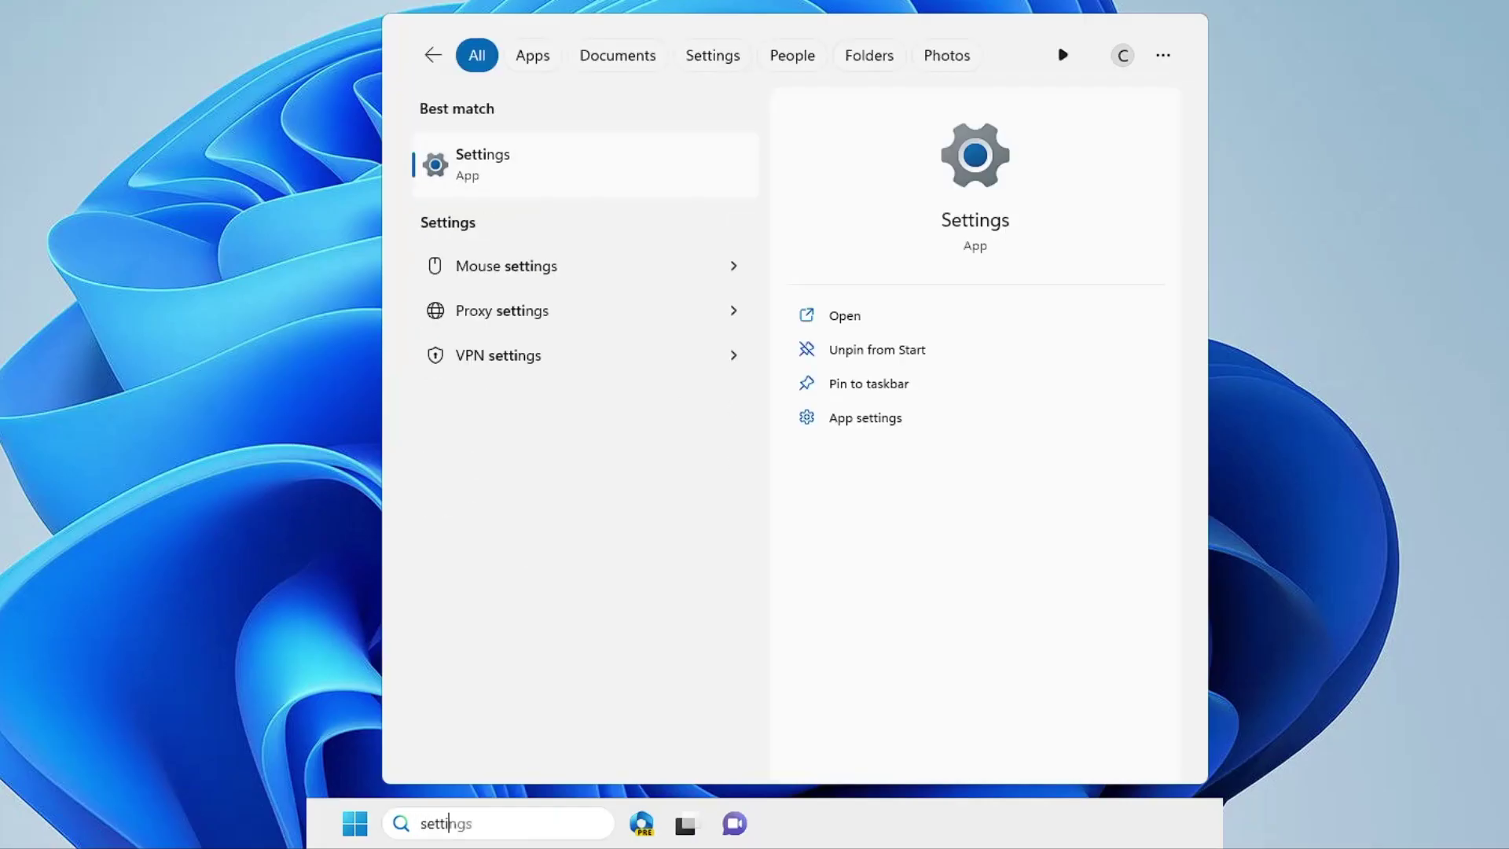
{"action": "left_click", "coordinate": [523, 158]}
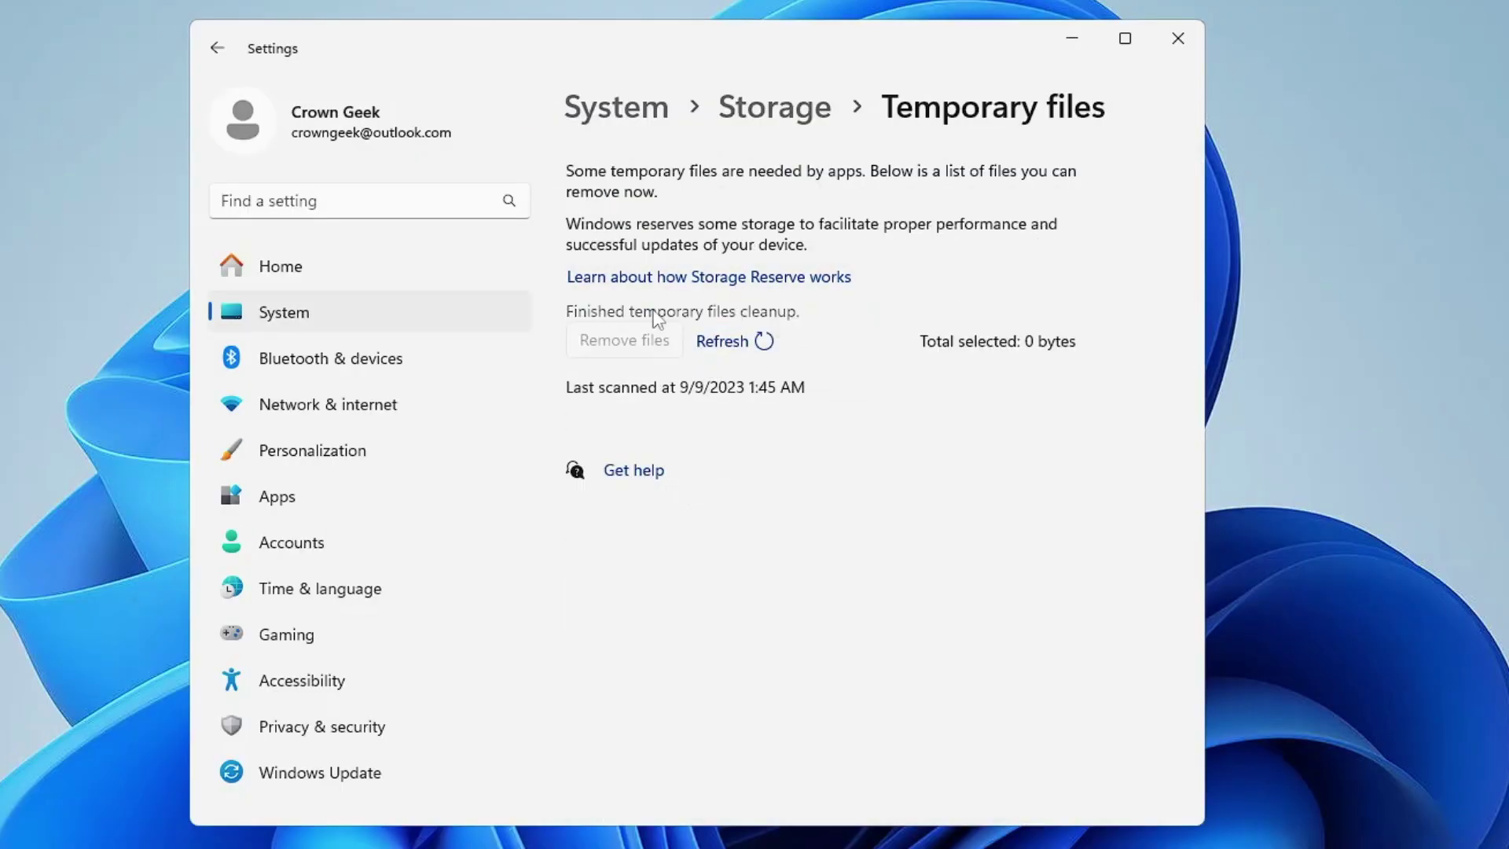
{"action": "left_click", "coordinate": [341, 452]}
{"action": "scroll", "coordinate": [676, 472], "scroll_direction": "down", "scroll_amount": 5}
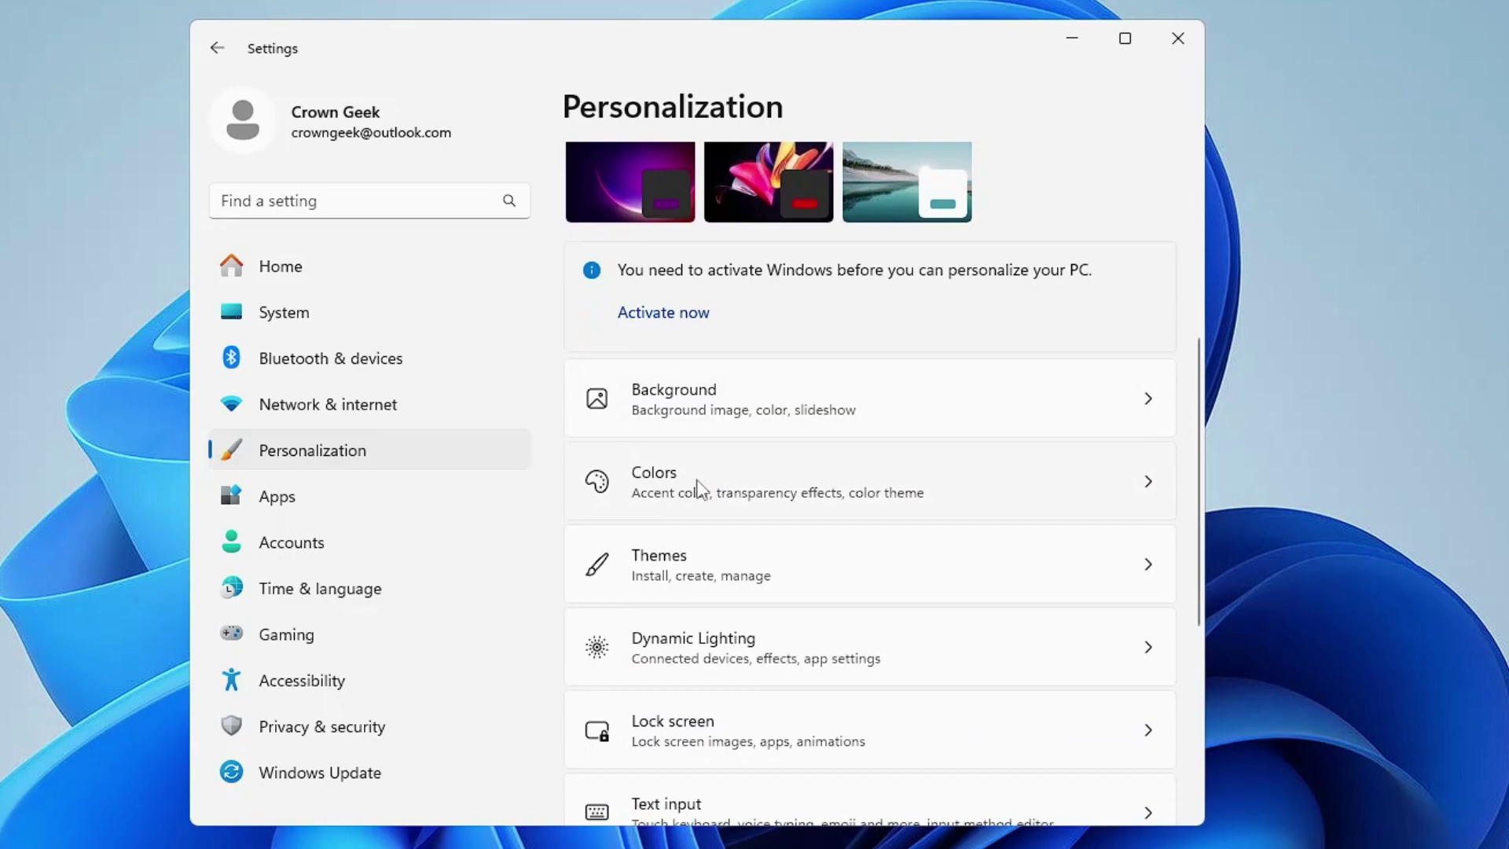
{"action": "left_click", "coordinate": [699, 488]}
{"action": "scroll", "coordinate": [697, 488], "scroll_direction": "down", "scroll_amount": 2}
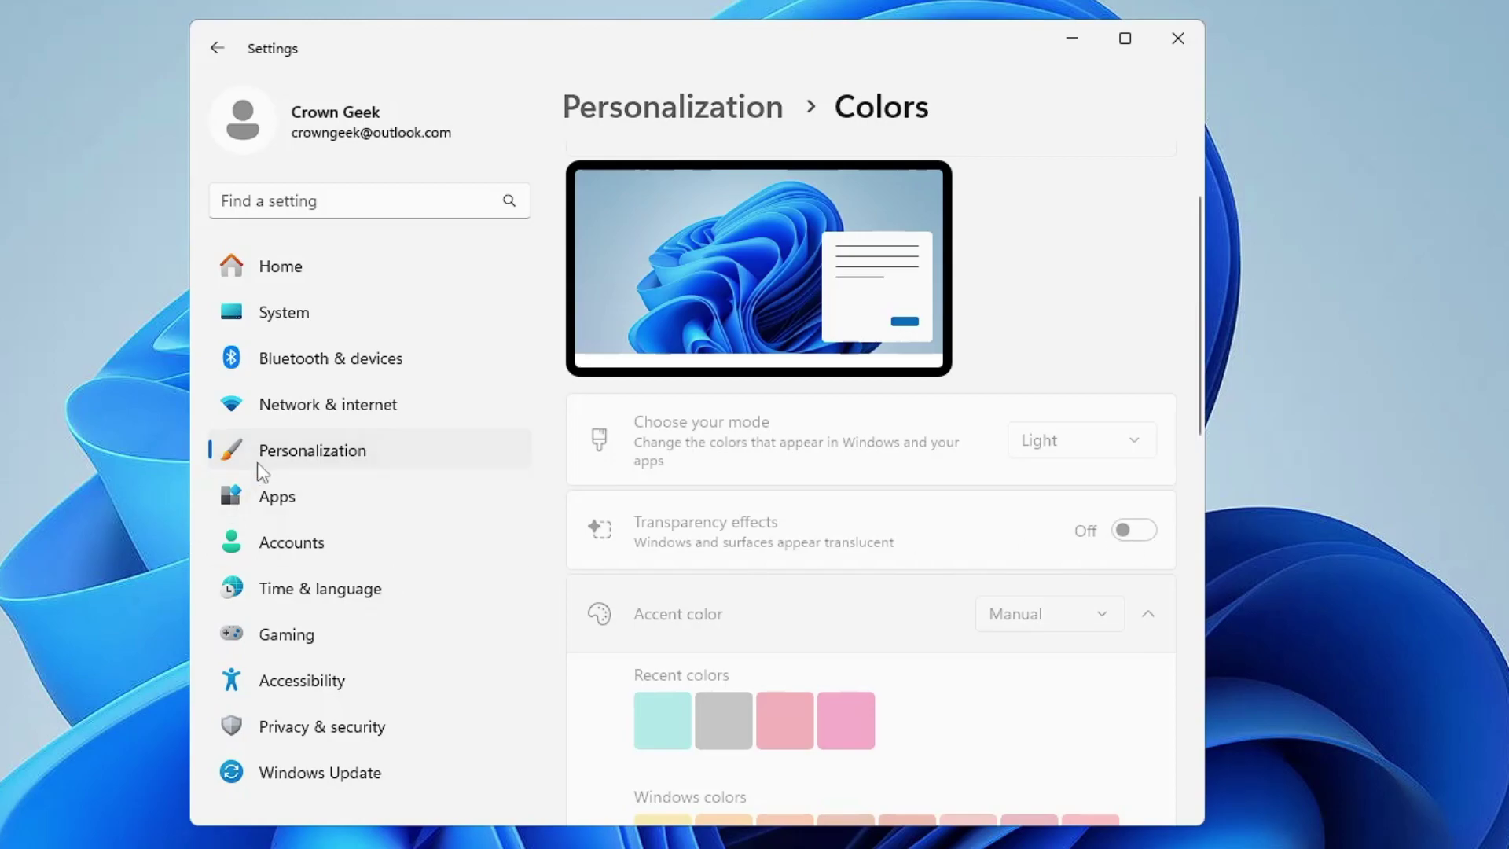
{"action": "left_click", "coordinate": [327, 736]}
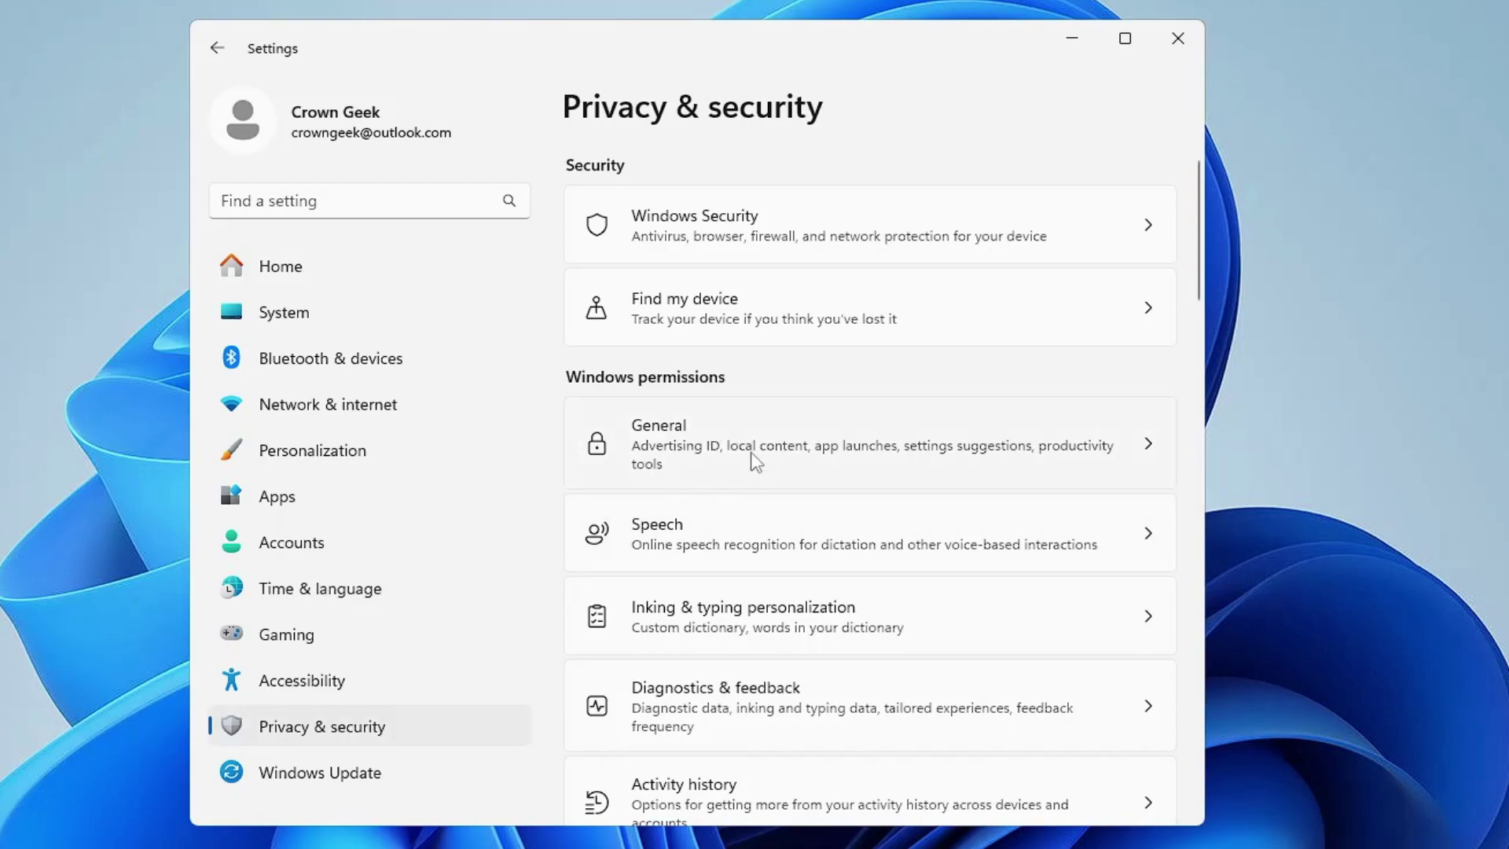
Step: Confirm the General and Speech privacy permissions are switched off
{"action": "left_click", "coordinate": [755, 460]}
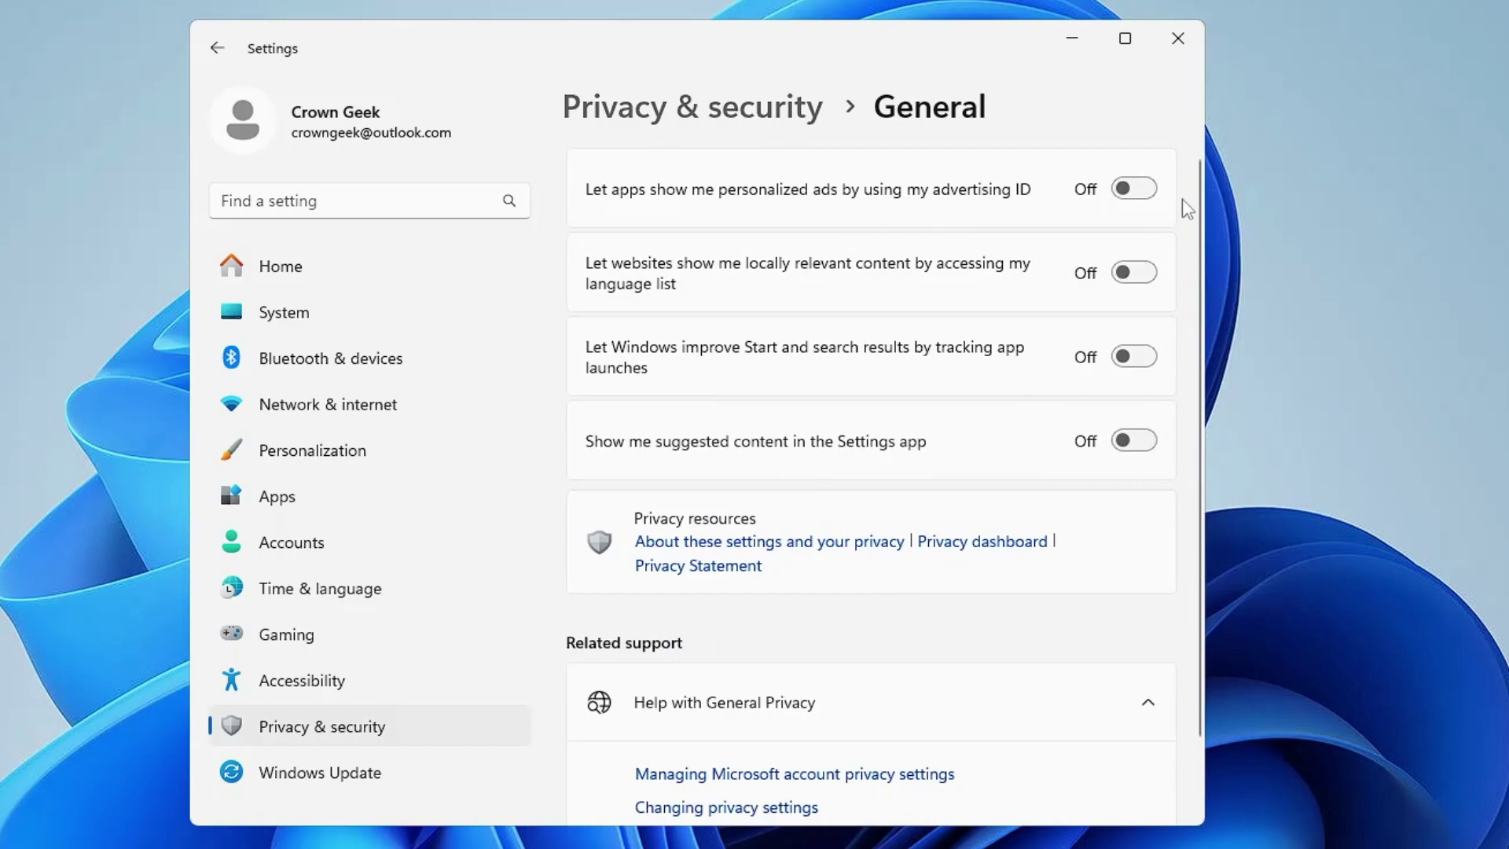
{"action": "left_click", "coordinate": [217, 49]}
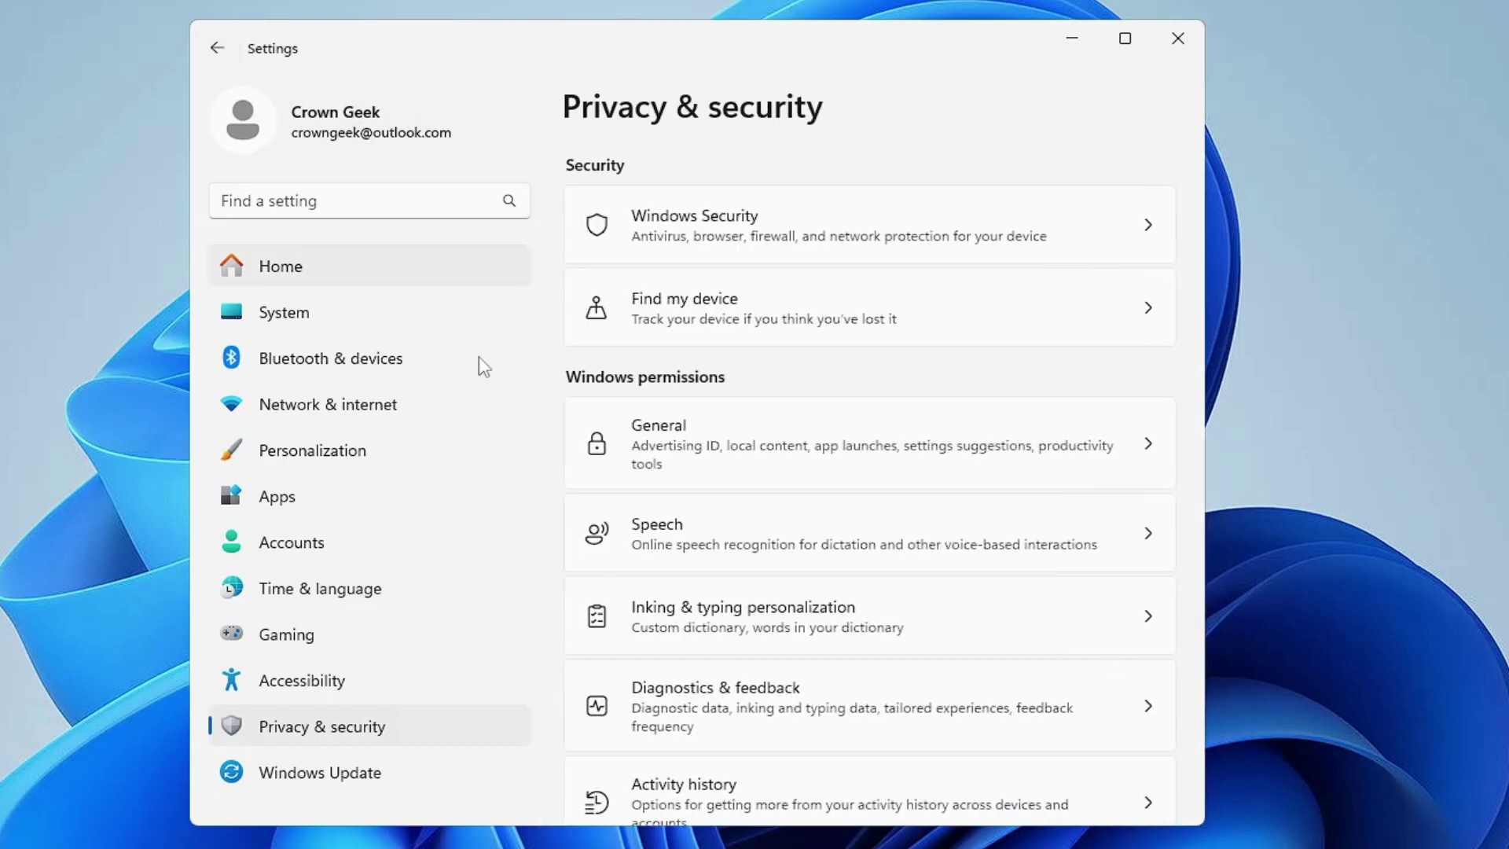
{"action": "left_click", "coordinate": [700, 511]}
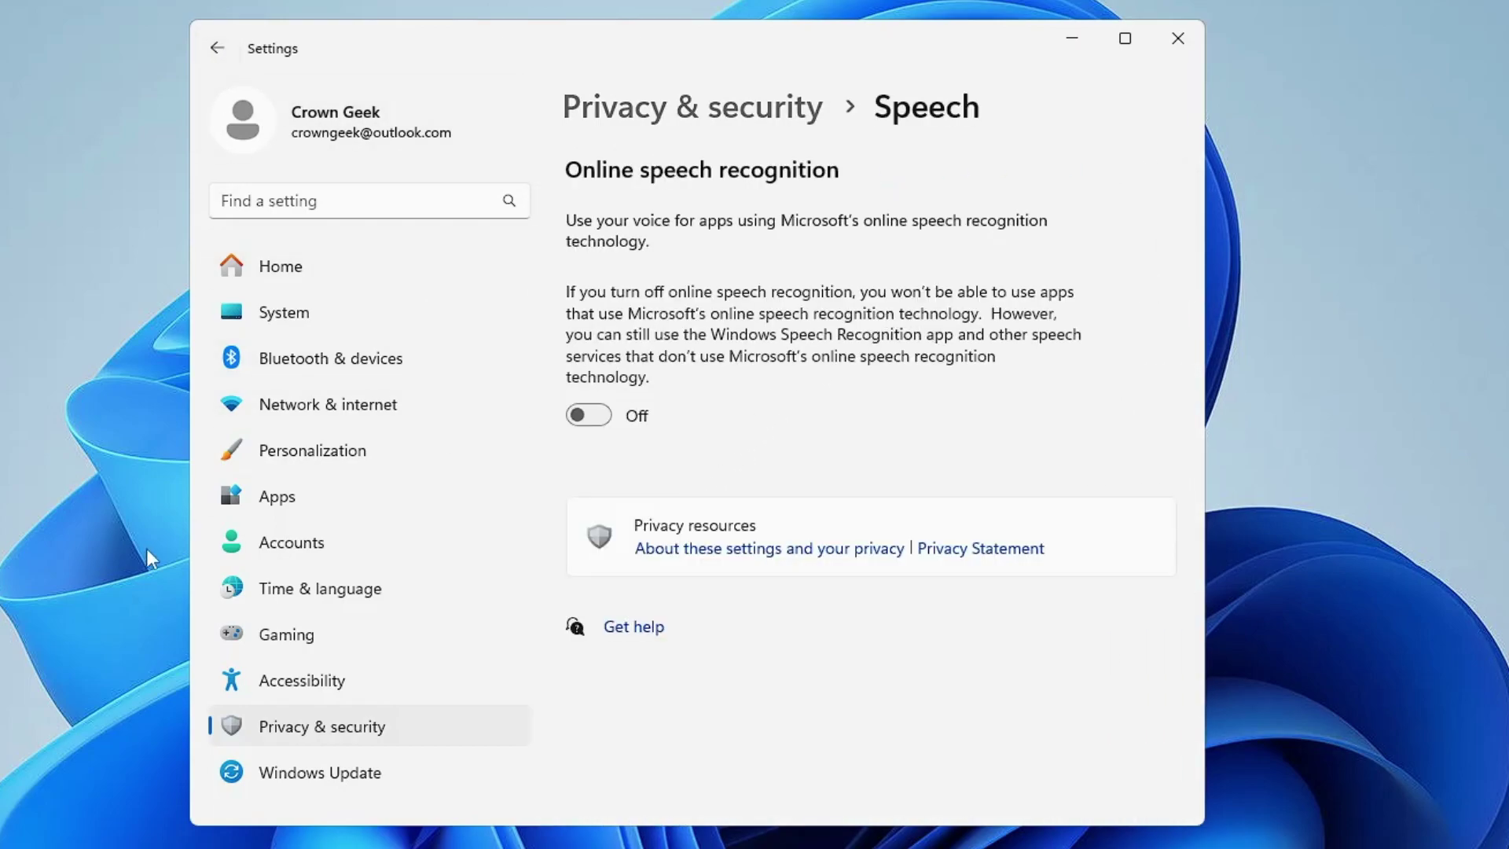
{"action": "left_click", "coordinate": [218, 49]}
Step: Check the Radios permission page shows radio control access and app radio control Off
{"action": "scroll", "coordinate": [700, 530], "scroll_direction": "down", "scroll_amount": 2}
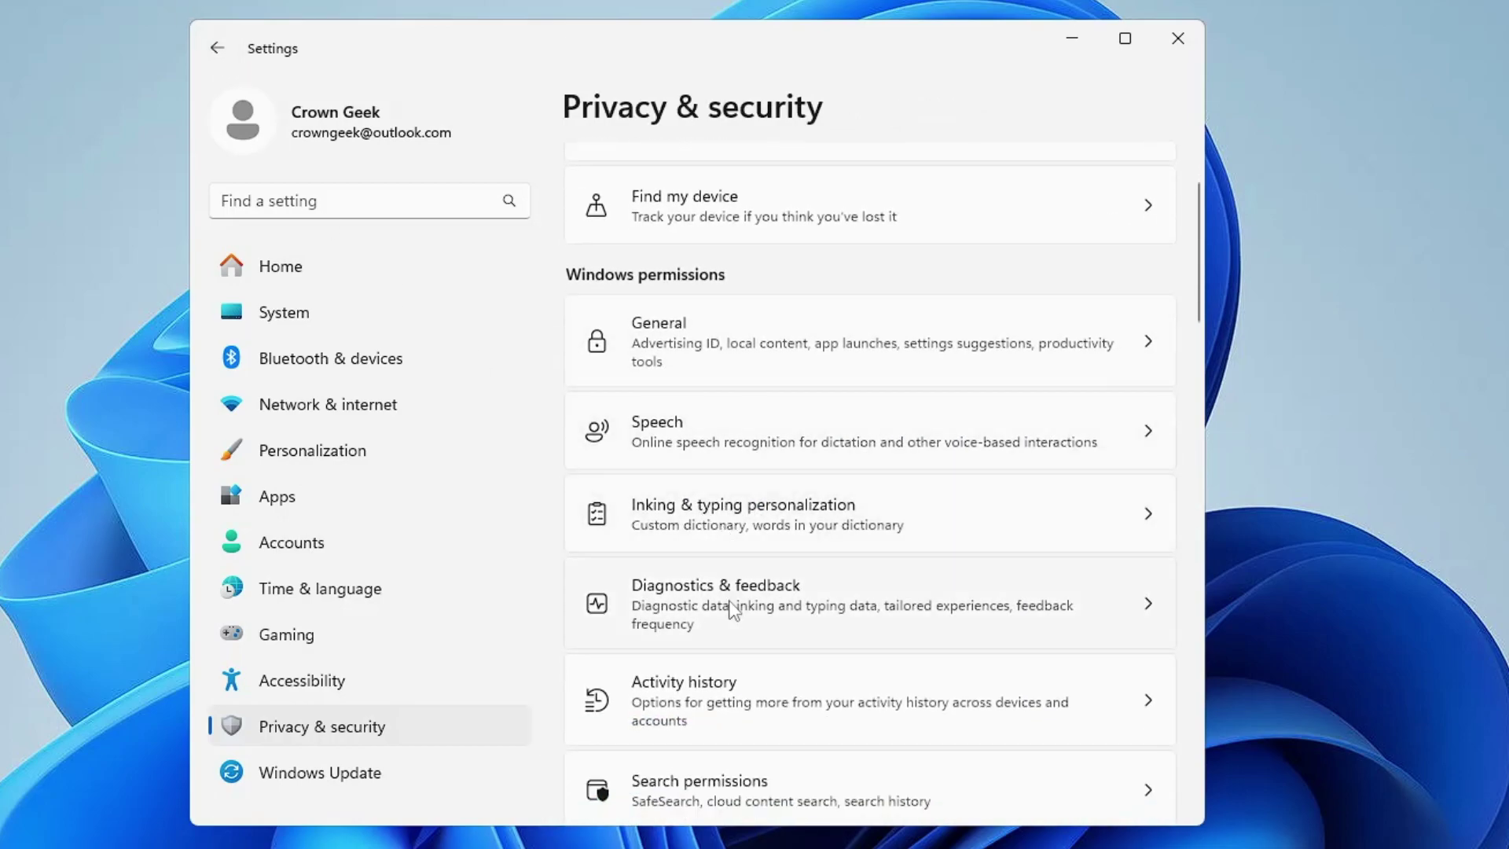
{"action": "scroll", "coordinate": [732, 610], "scroll_direction": "down", "scroll_amount": 1}
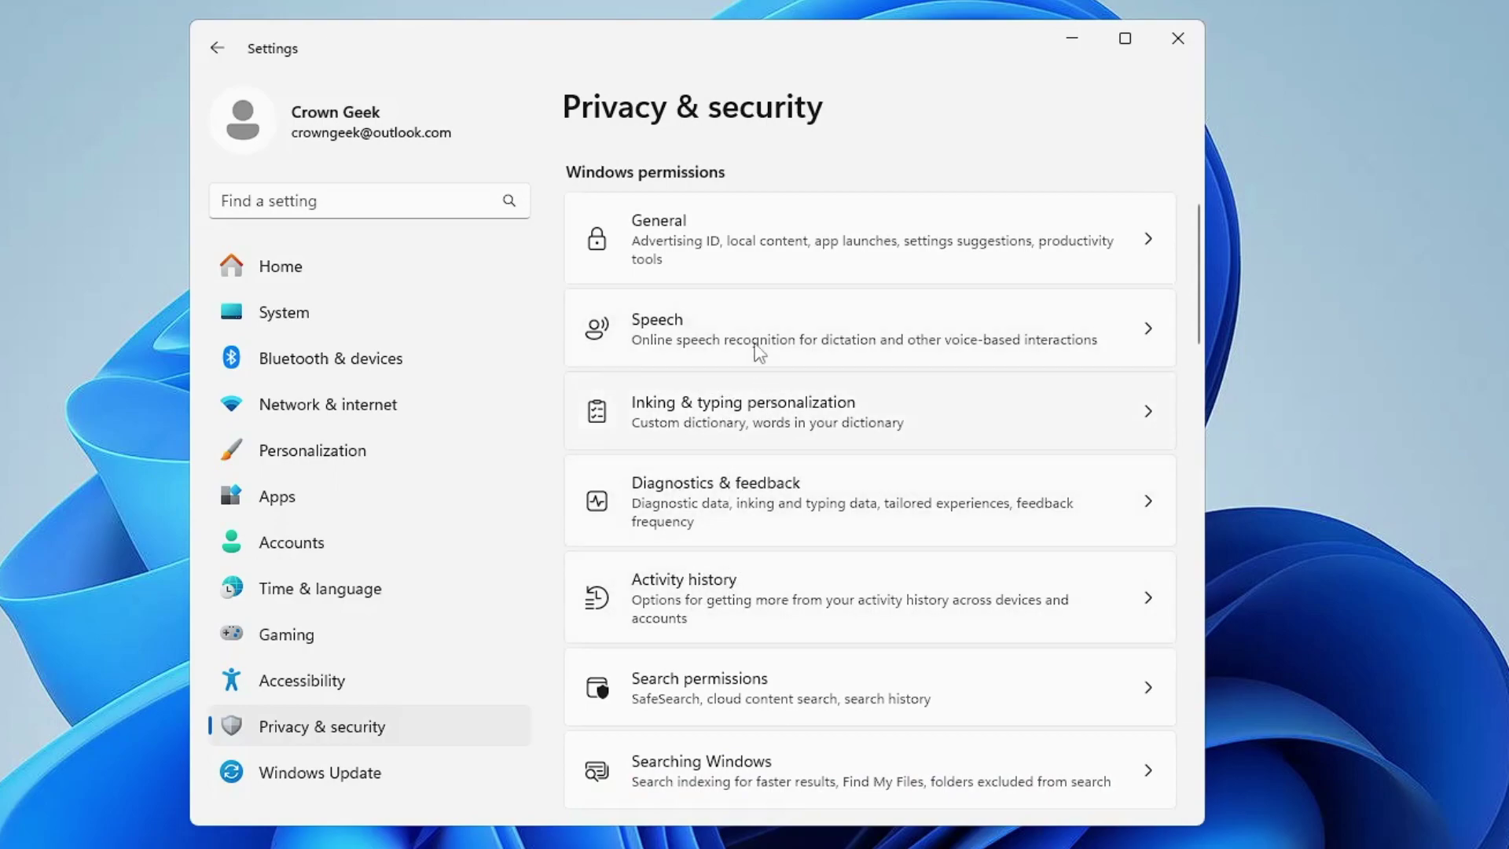
{"action": "scroll", "coordinate": [755, 570], "scroll_direction": "down", "scroll_amount": 3}
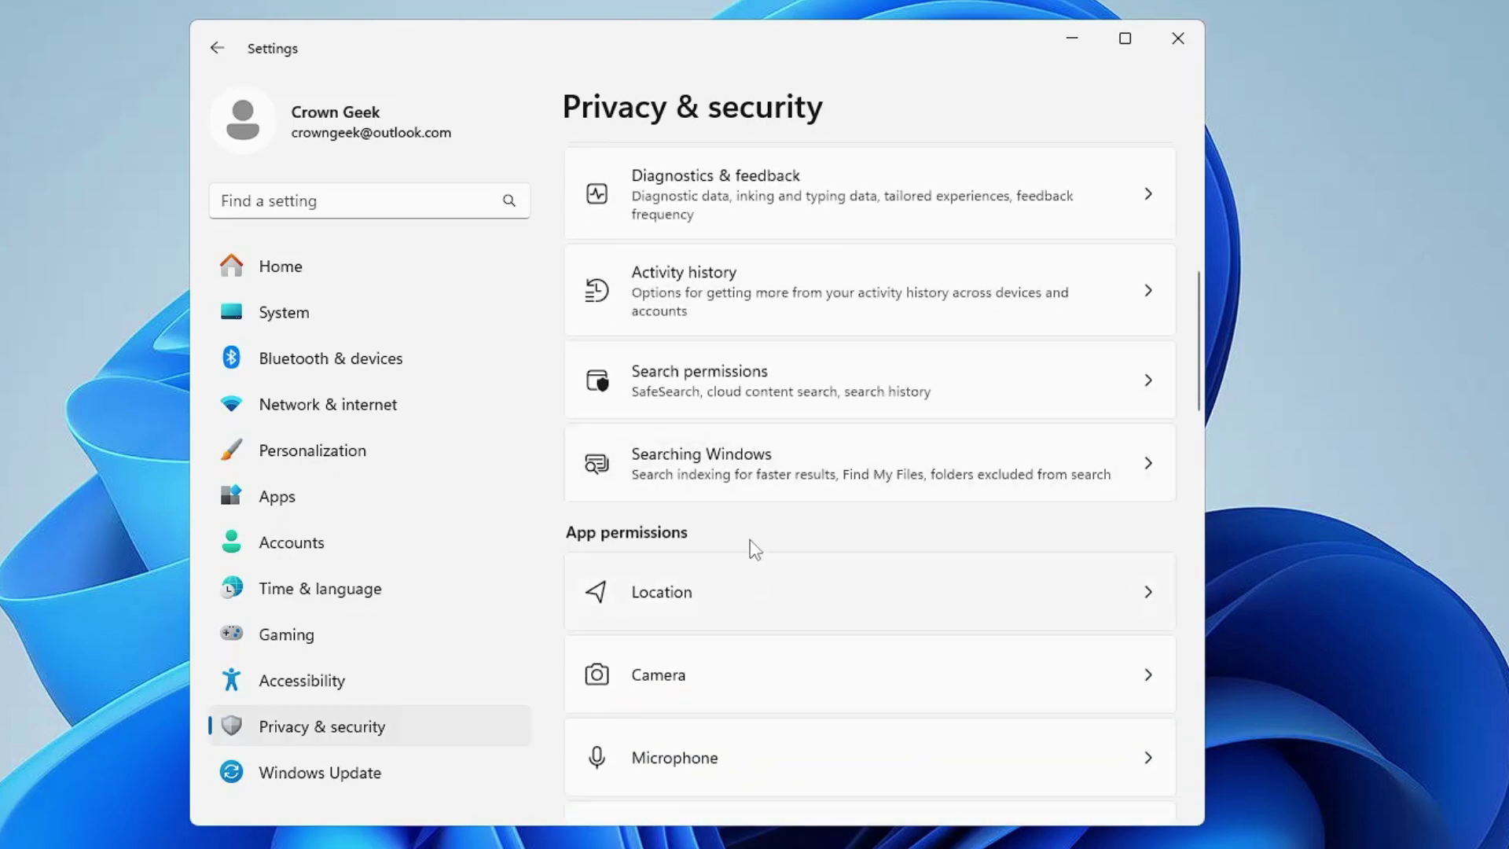
{"action": "scroll", "coordinate": [756, 548], "scroll_direction": "down", "scroll_amount": 1}
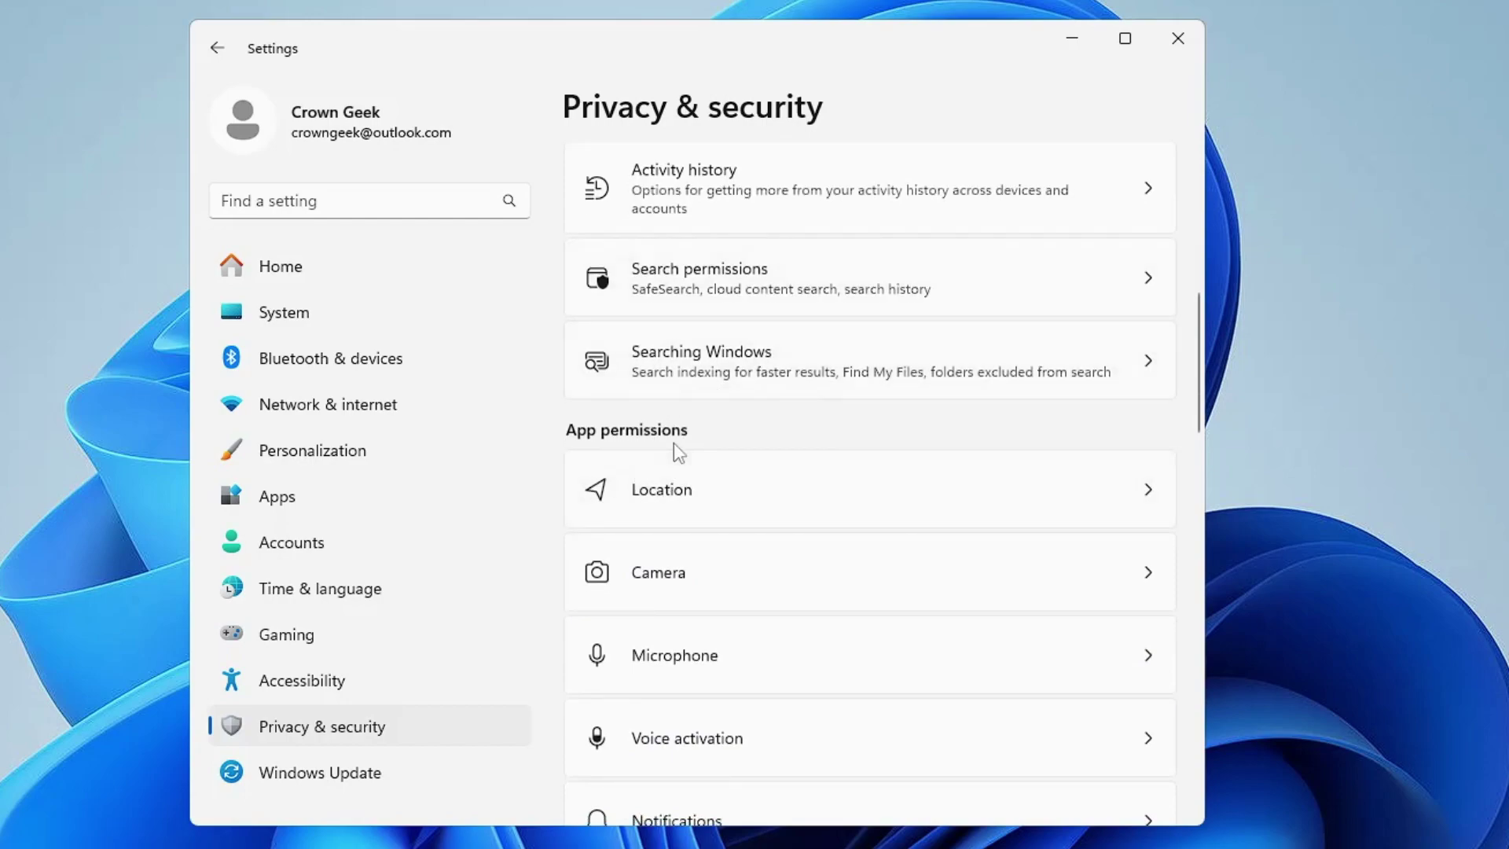
{"action": "scroll", "coordinate": [673, 442], "scroll_direction": "down", "scroll_amount": 2}
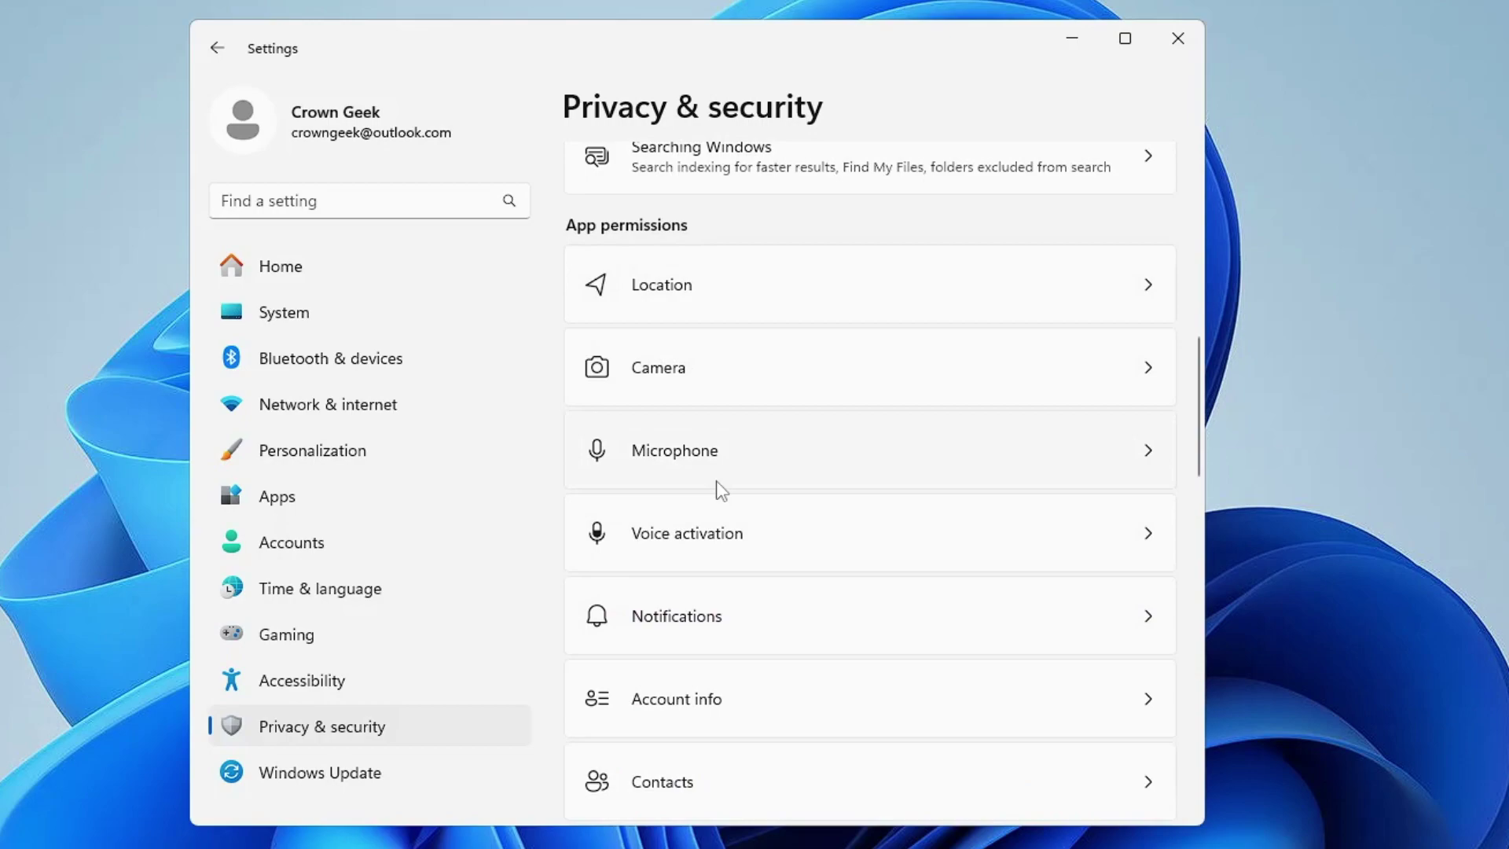
{"action": "scroll", "coordinate": [717, 484], "scroll_direction": "down", "scroll_amount": 5}
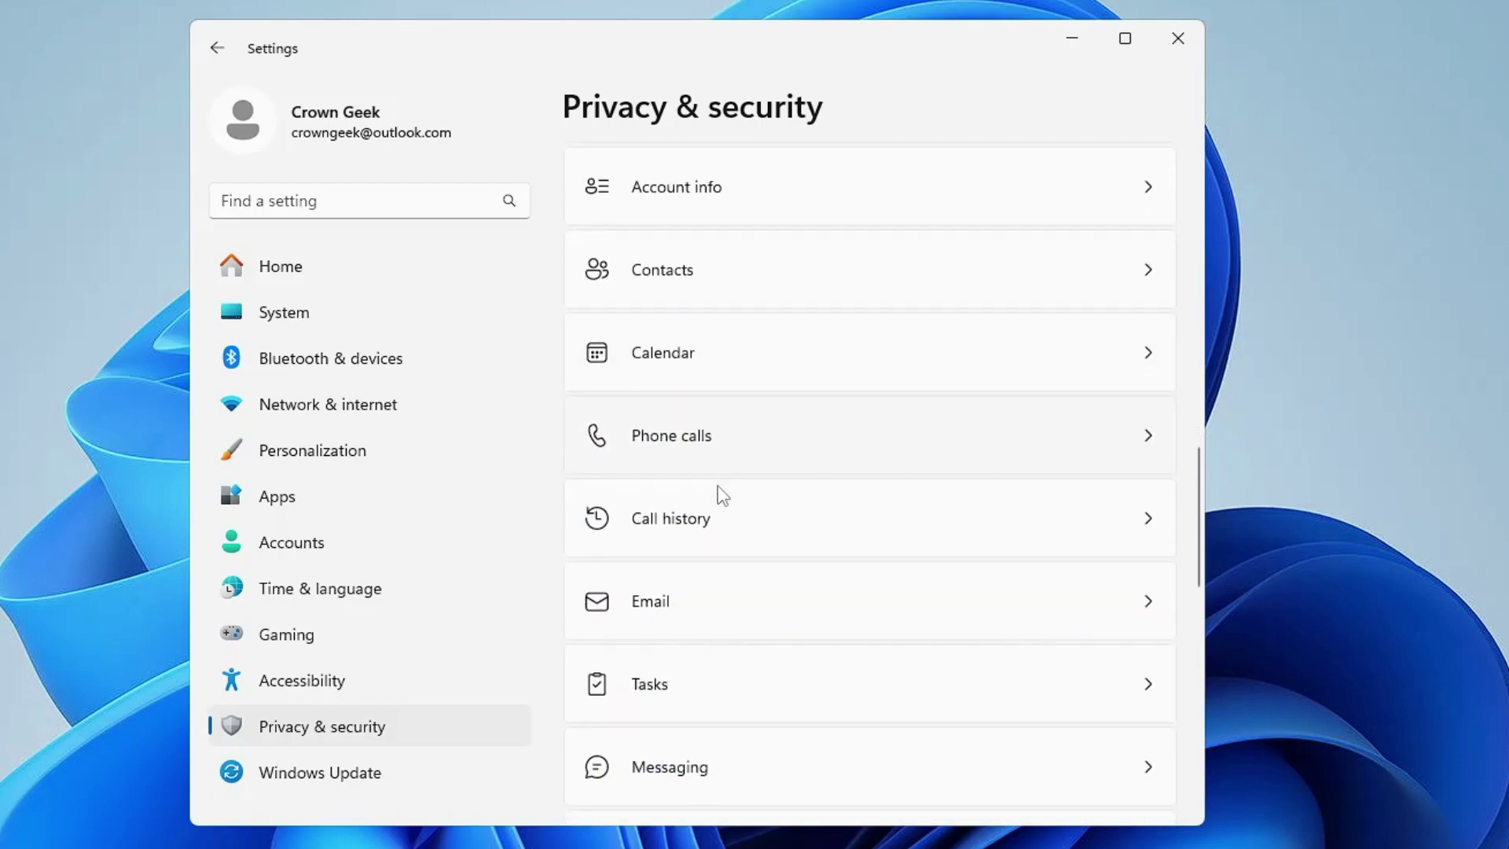
{"action": "scroll", "coordinate": [696, 530], "scroll_direction": "down", "scroll_amount": 2}
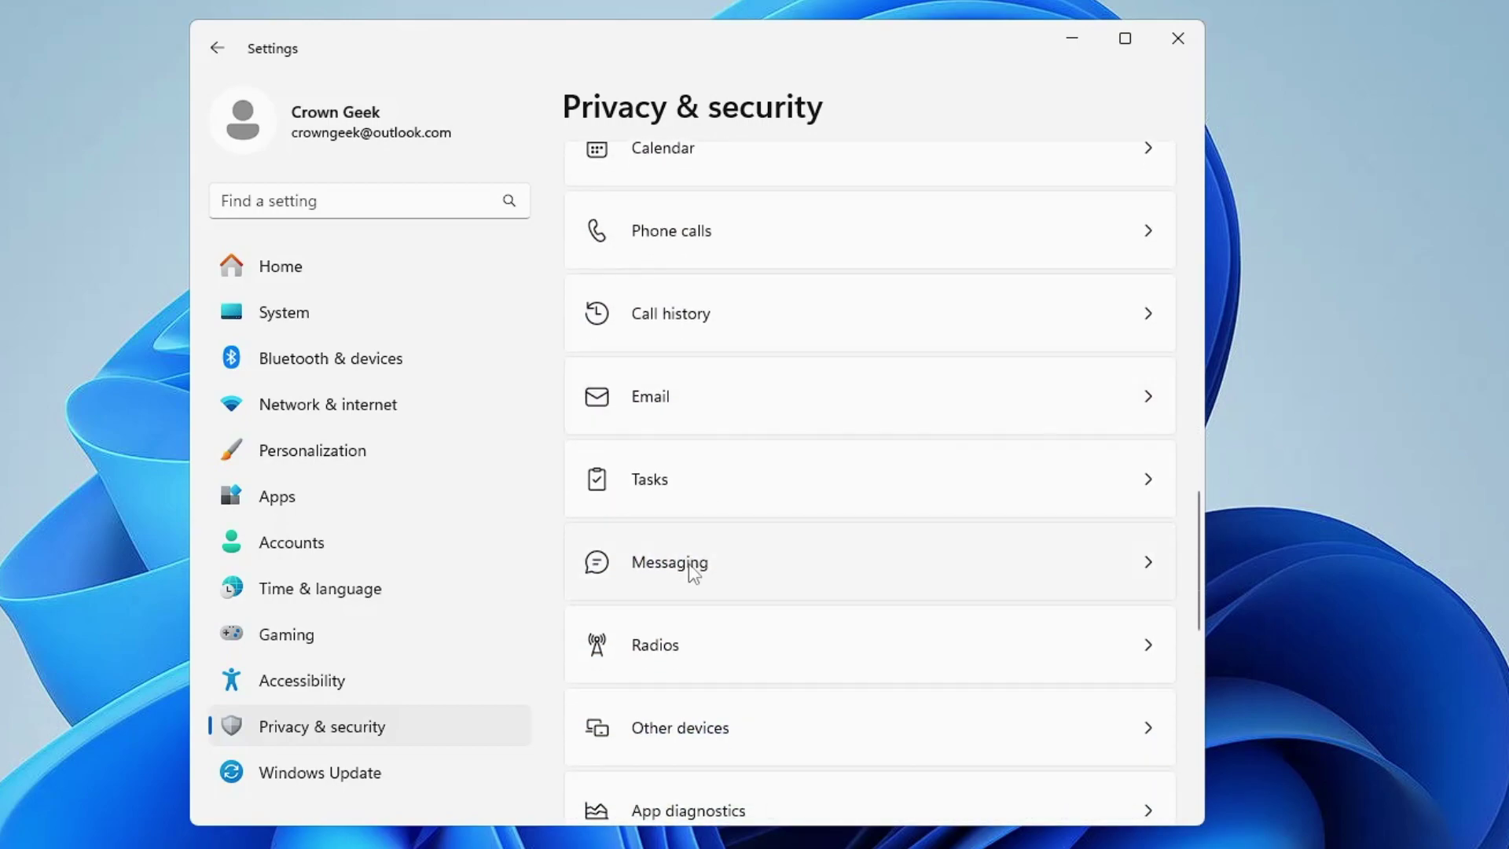
{"action": "left_click", "coordinate": [698, 646]}
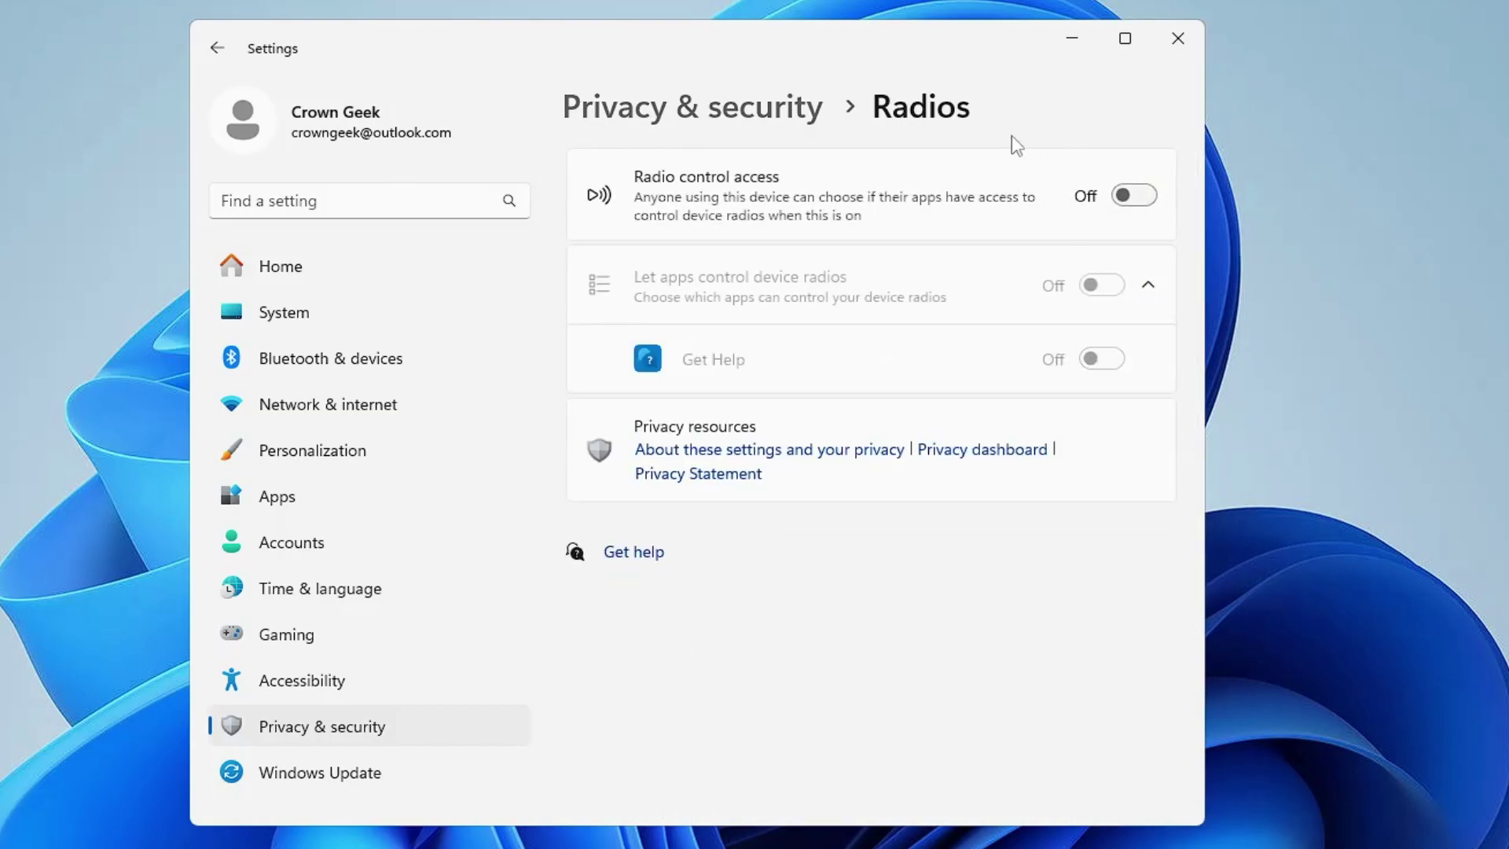
Step: Close Settings and bring back the Command Prompt running DISM /Restorehealth, now at 53.5%
{"action": "left_click", "coordinate": [1176, 38]}
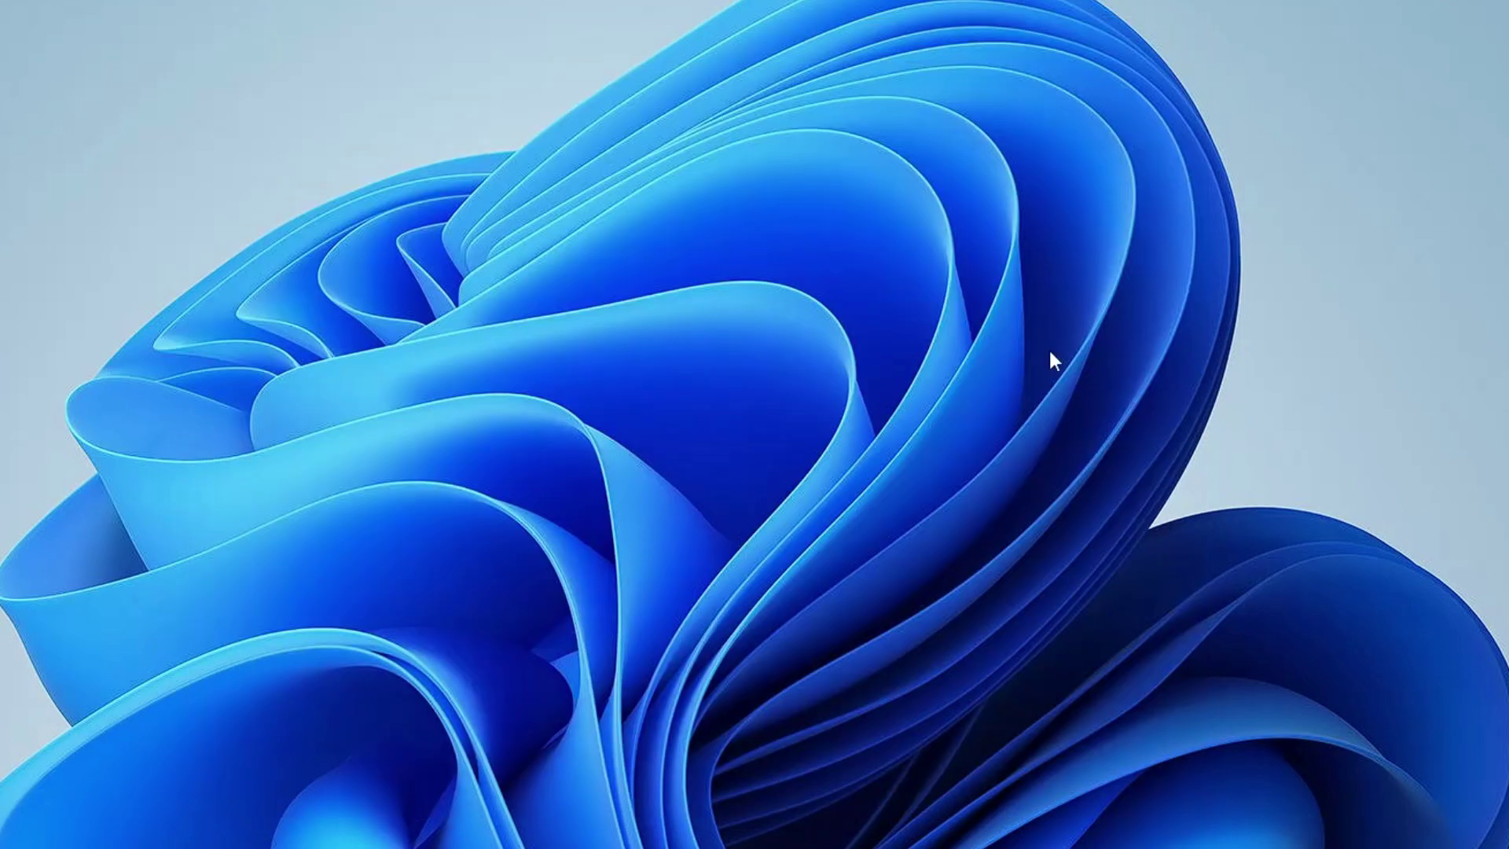
{"action": "left_click", "coordinate": [963, 832]}
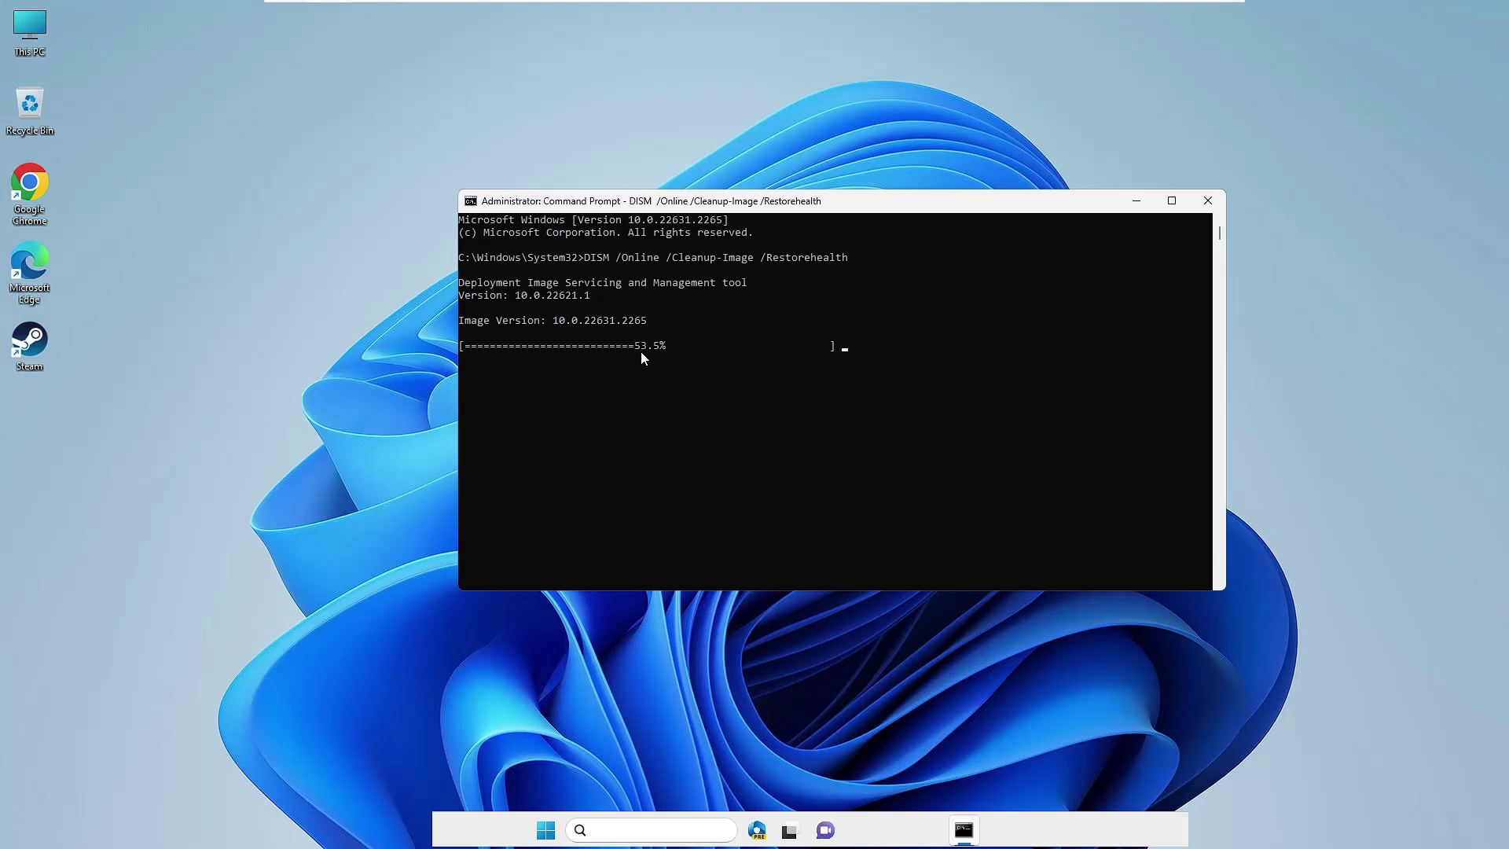
Step: Launch the Settings app from a Windows search for 'setti'
{"action": "left_click", "coordinate": [629, 830]}
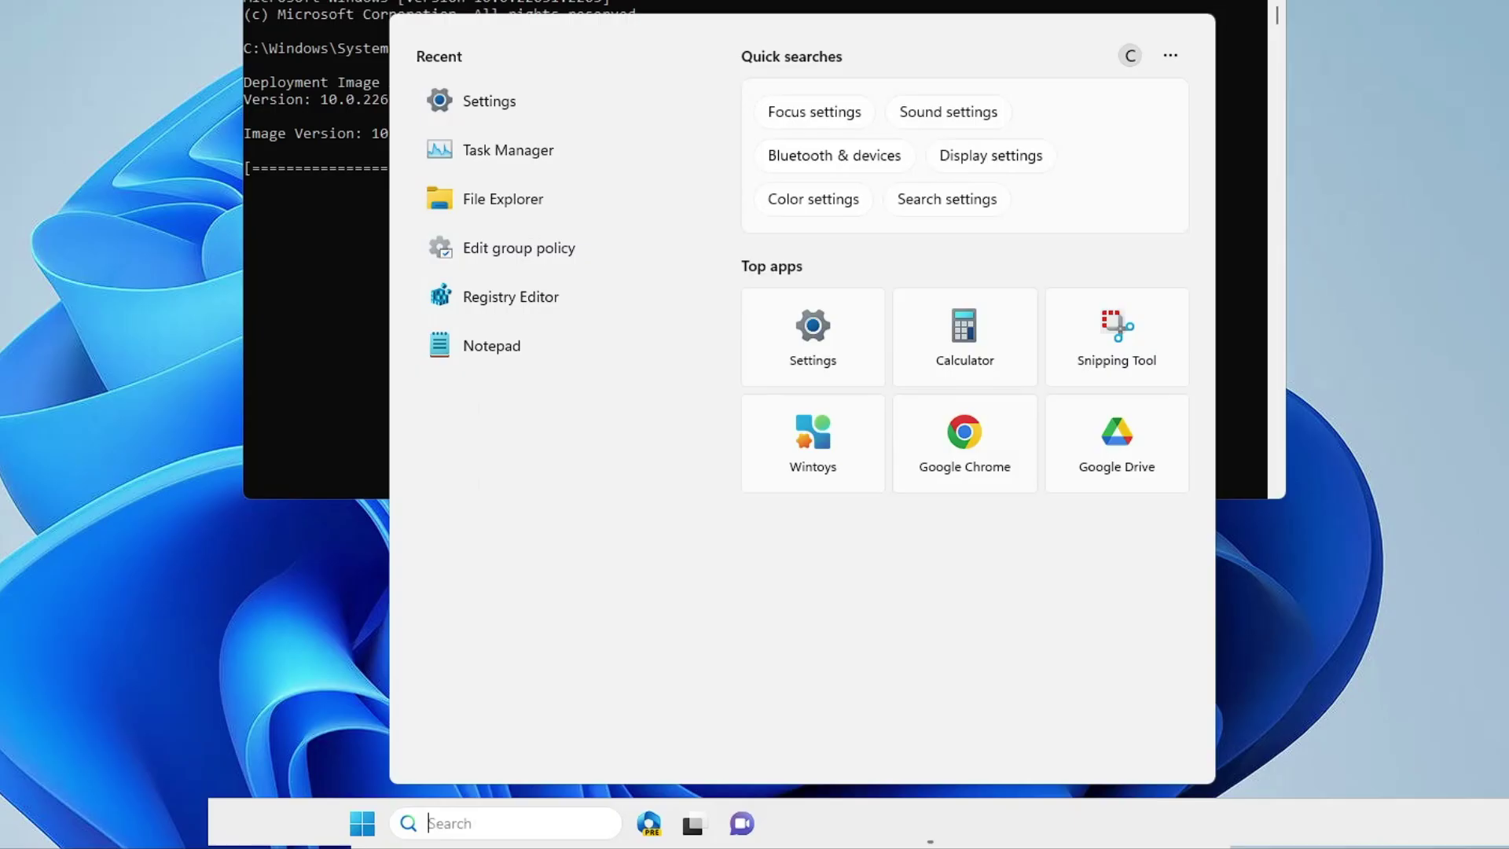
{"action": "type", "text": "setti"}
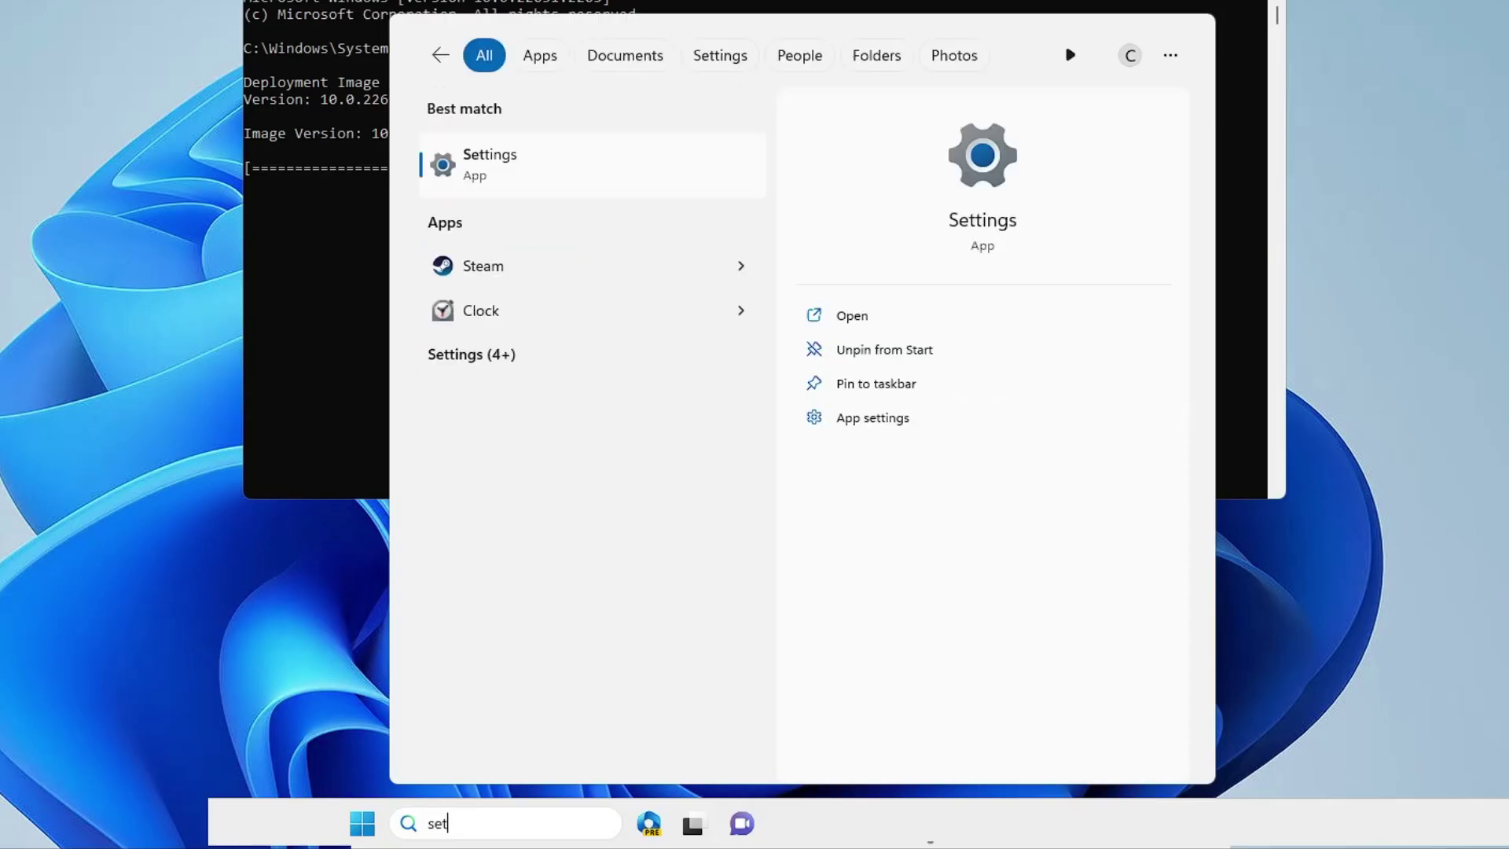
{"action": "left_click", "coordinate": [578, 150]}
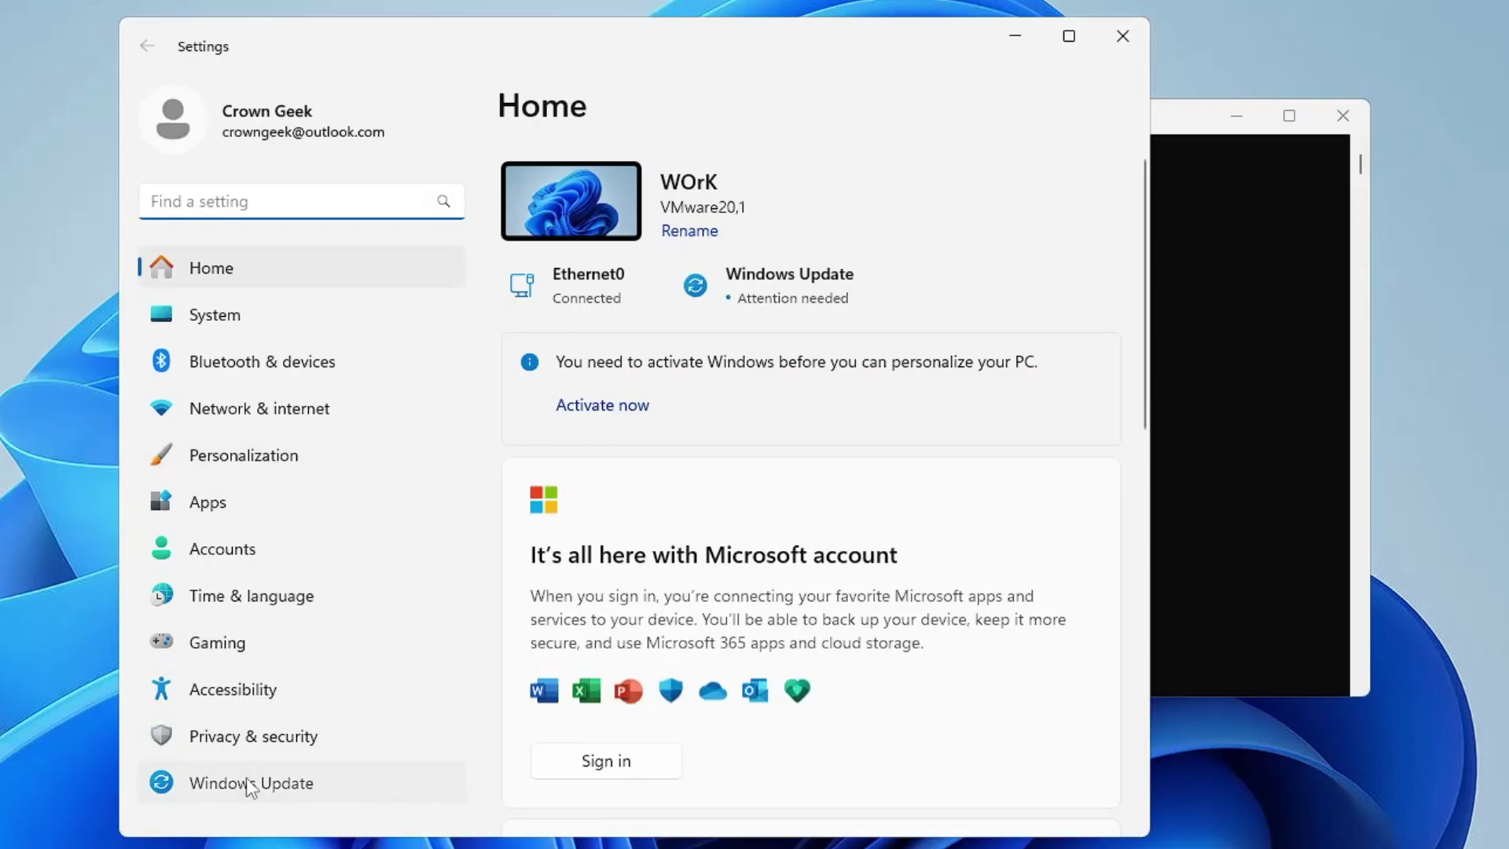
Step: Go to Windows Update > Update history > Uninstall updates
{"action": "left_click", "coordinate": [249, 785]}
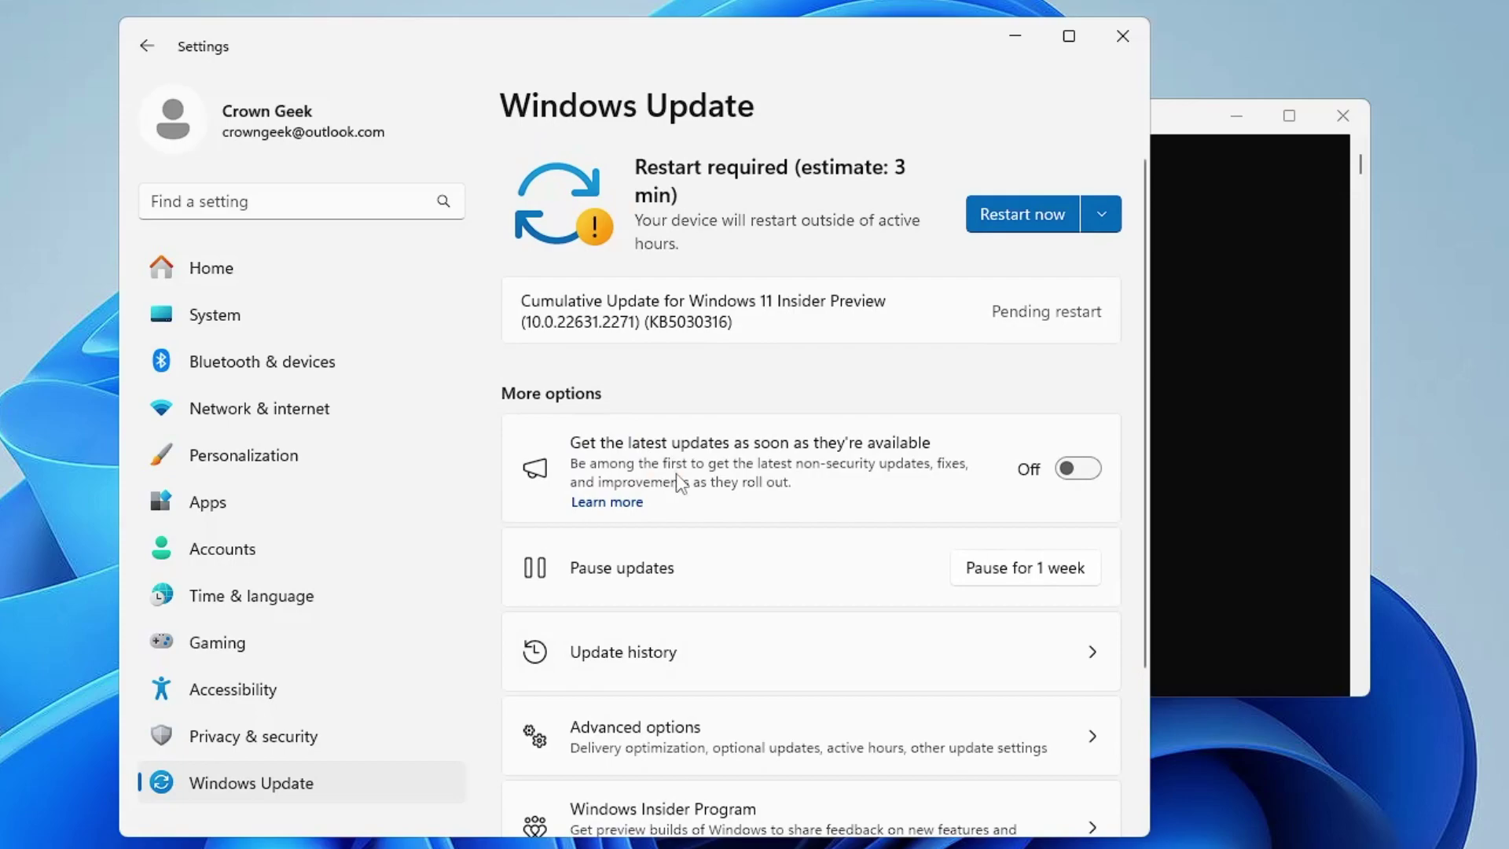
{"action": "scroll", "coordinate": [655, 554], "scroll_direction": "down", "scroll_amount": 2}
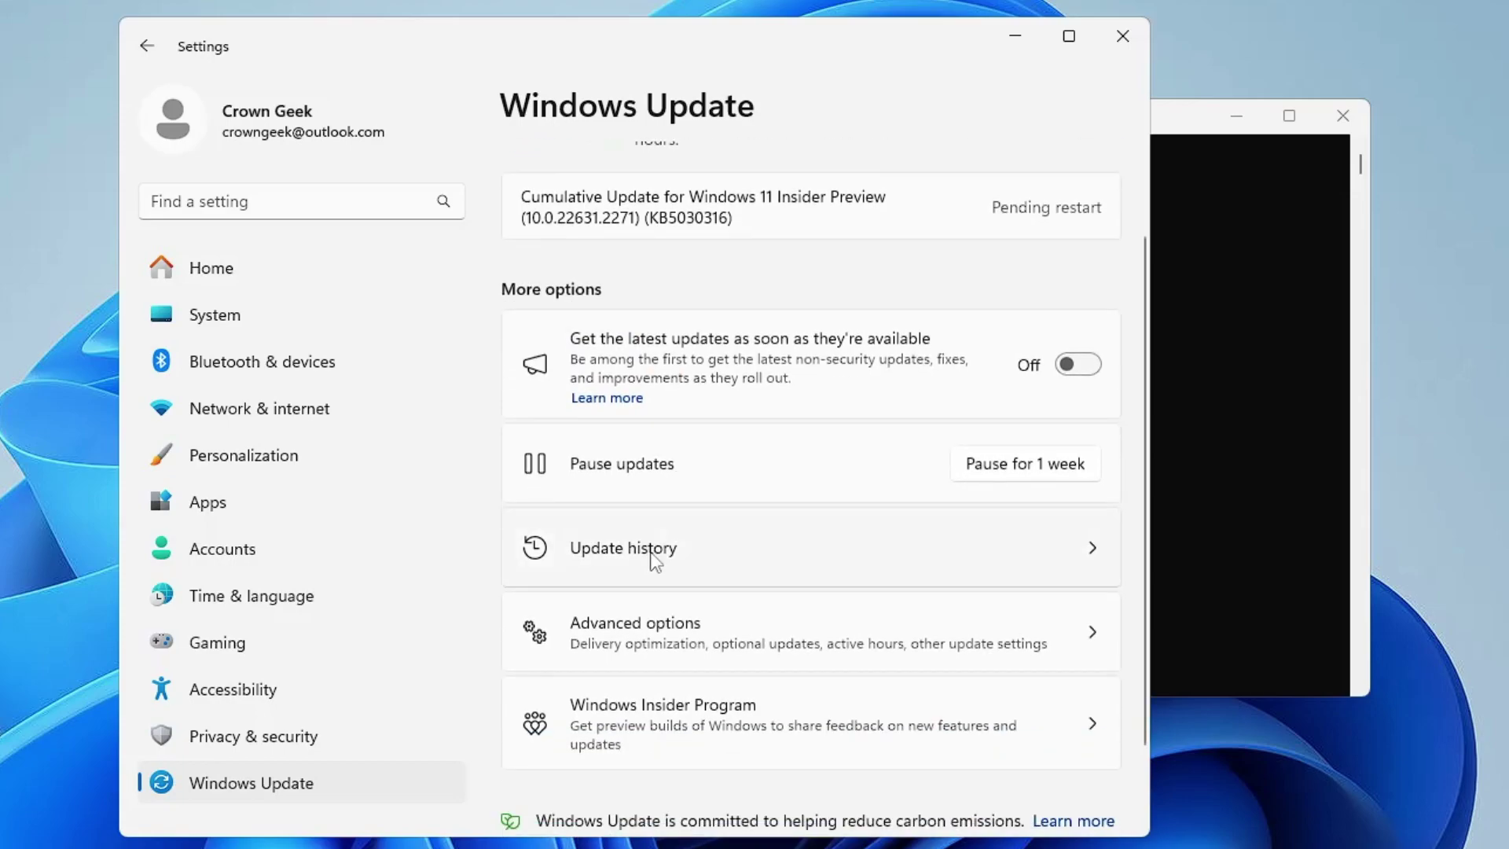
{"action": "left_click", "coordinate": [714, 554]}
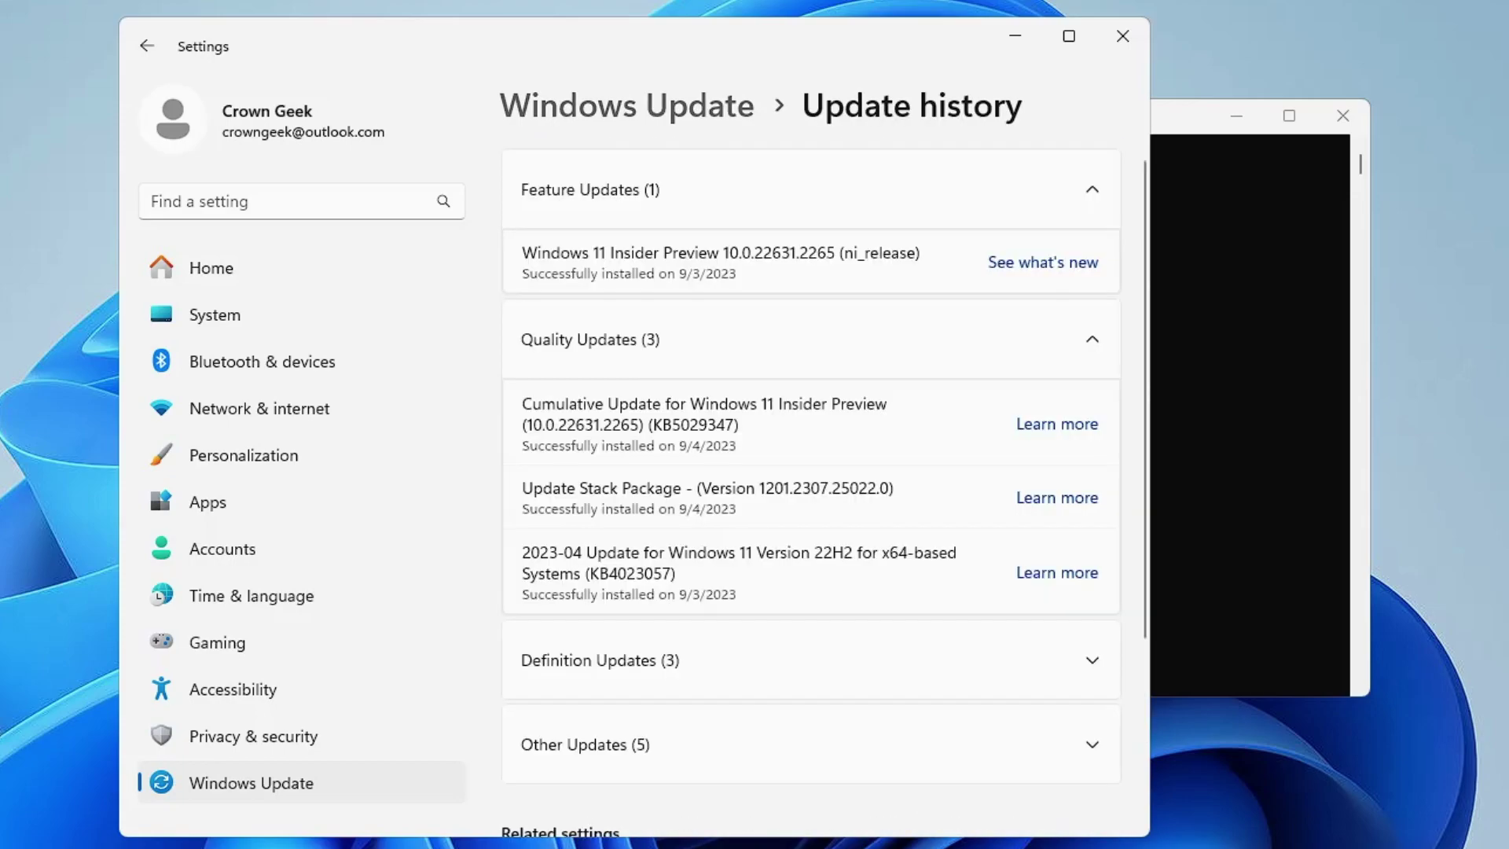
{"action": "scroll", "coordinate": [697, 517], "scroll_direction": "down", "scroll_amount": 2}
{"action": "scroll", "coordinate": [563, 657], "scroll_direction": "down", "scroll_amount": 2}
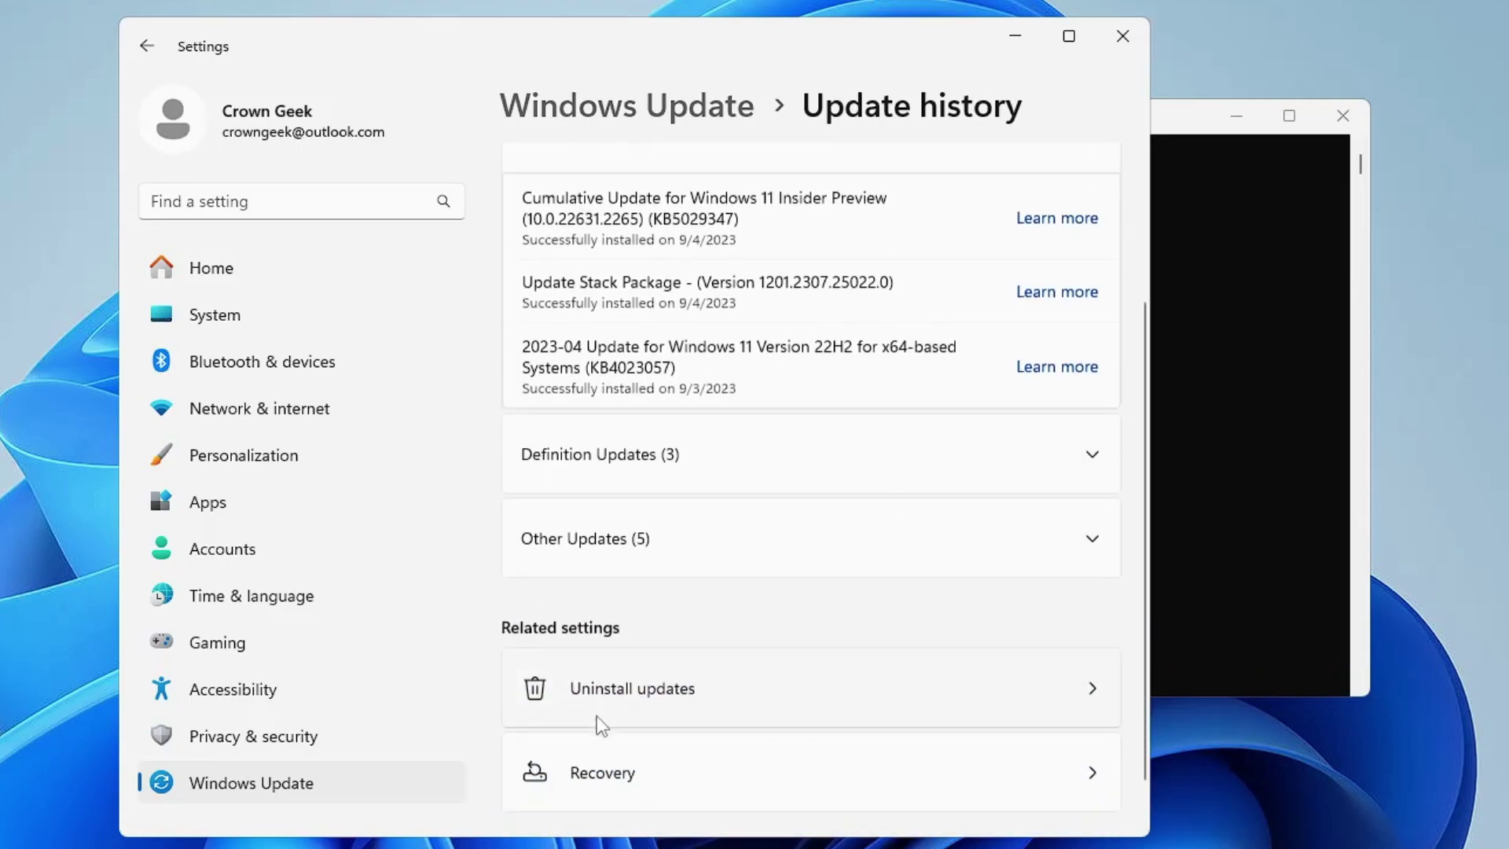
{"action": "left_click", "coordinate": [704, 696]}
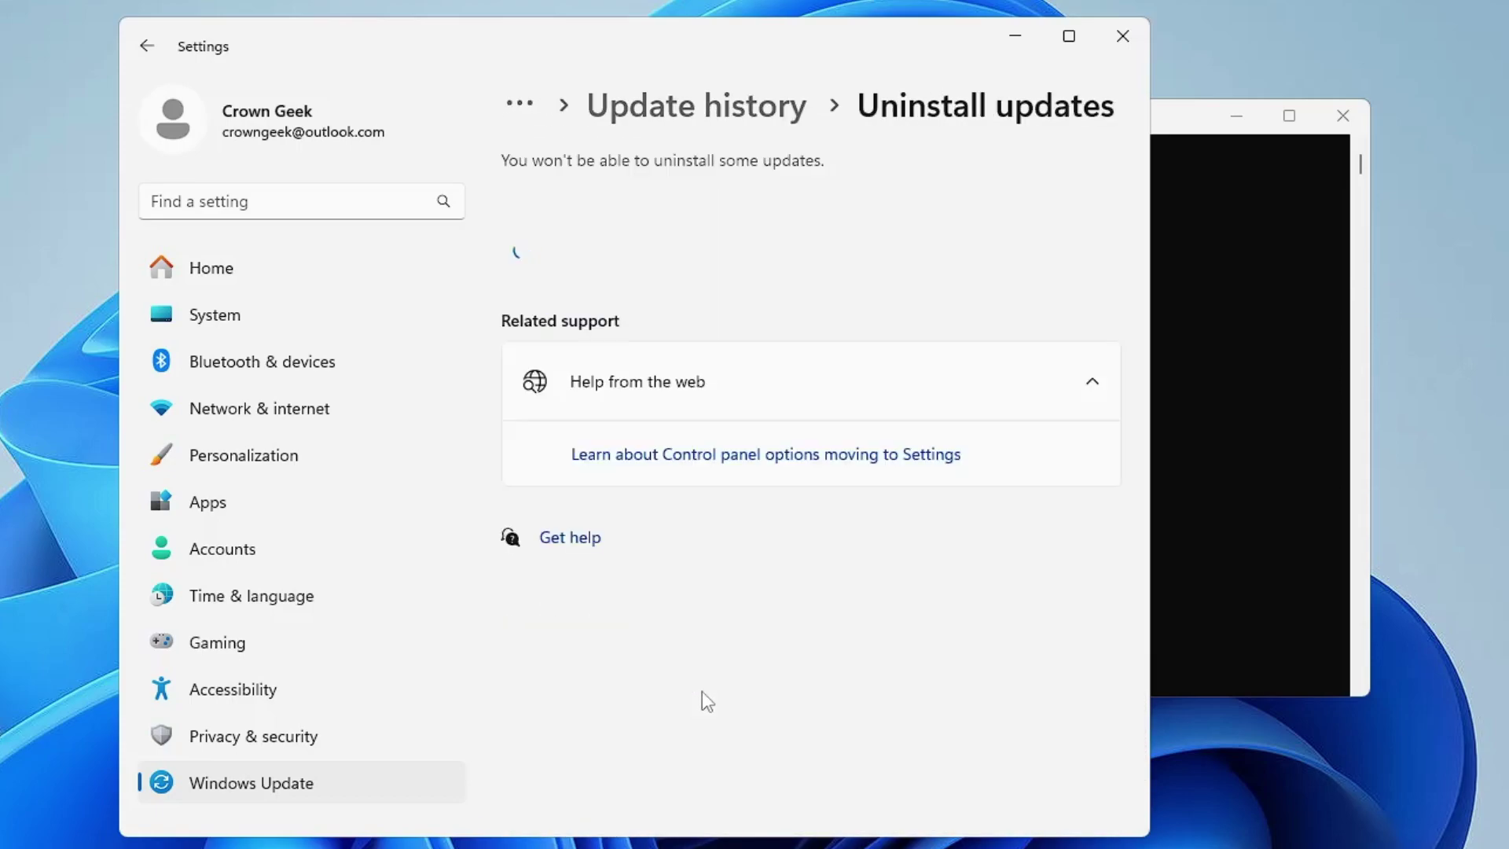